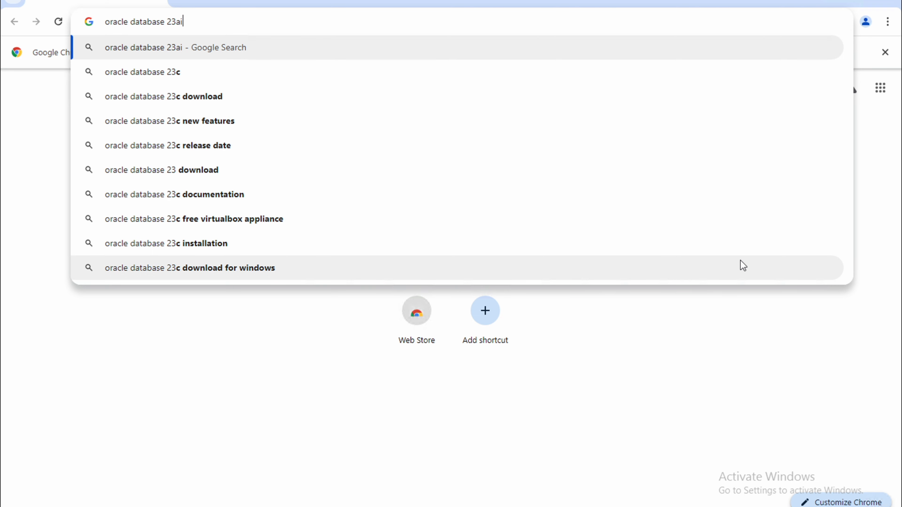
Search Google for 'oracle database 23ai' and open the Database 23ai Free result.
key(Return)
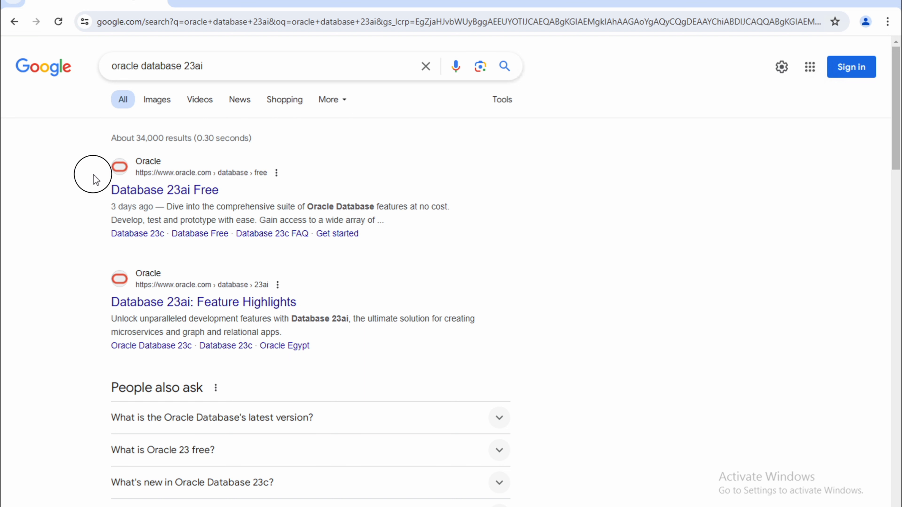
drag(106, 177, 81, 161)
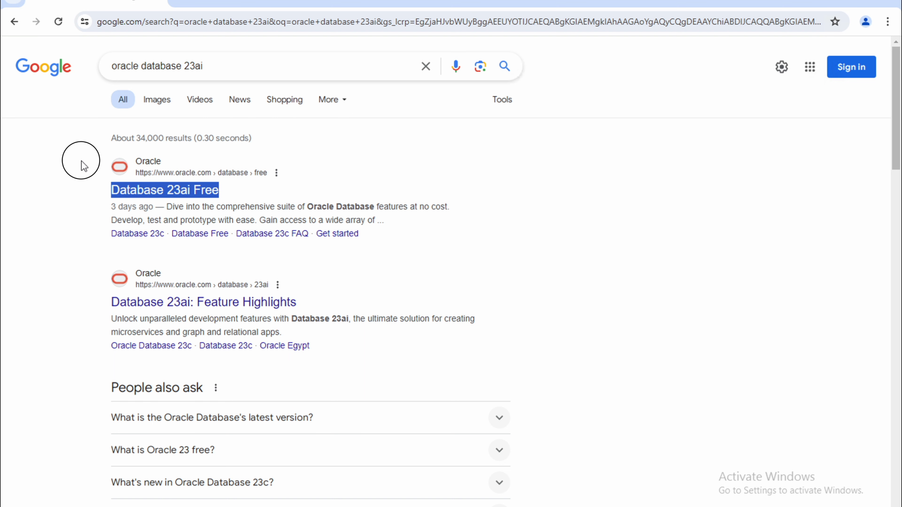
click(70, 203)
click(160, 193)
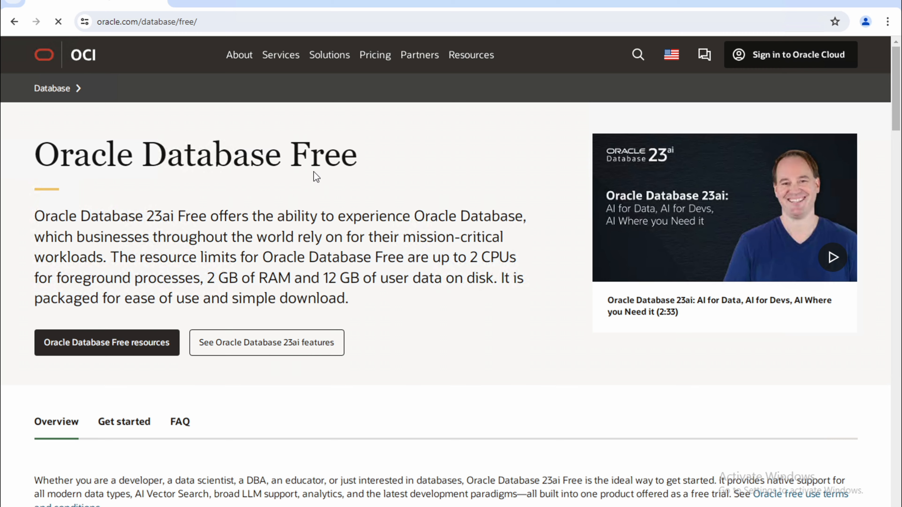
Dismiss the country-site suggestion on the Oracle Database Free page and go to Get started.
drag(356, 160, 59, 165)
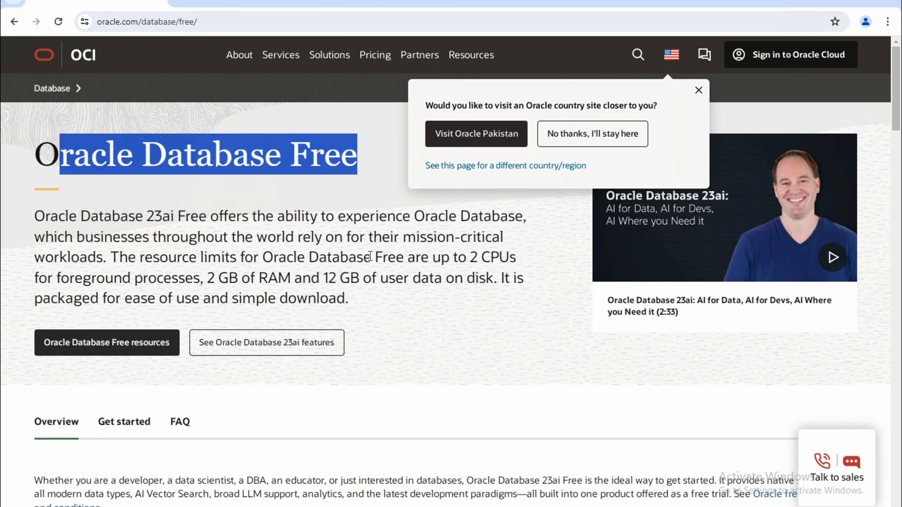
scroll(473, 327, down, 1)
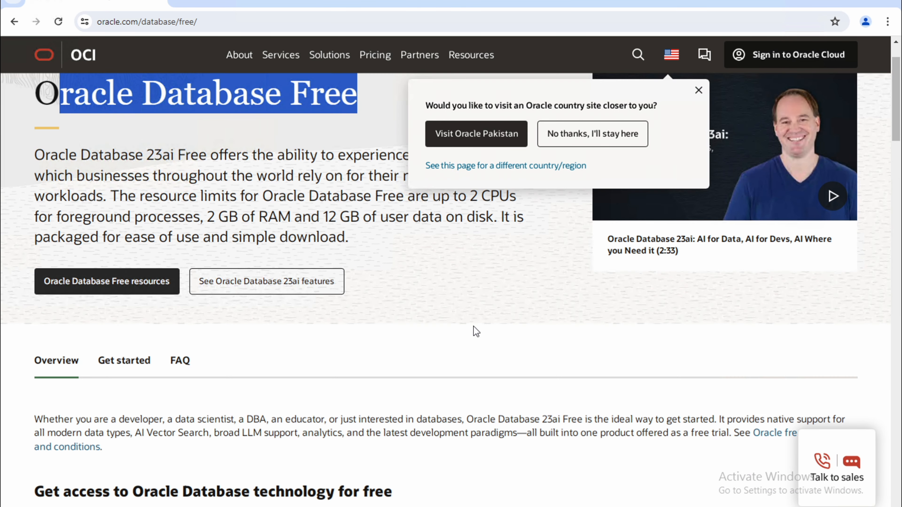
click(698, 90)
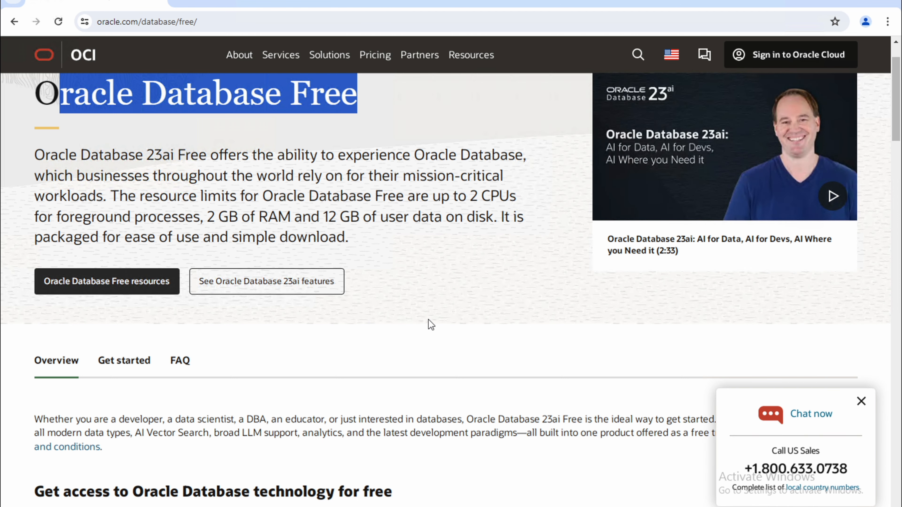
scroll(428, 320, down, 2)
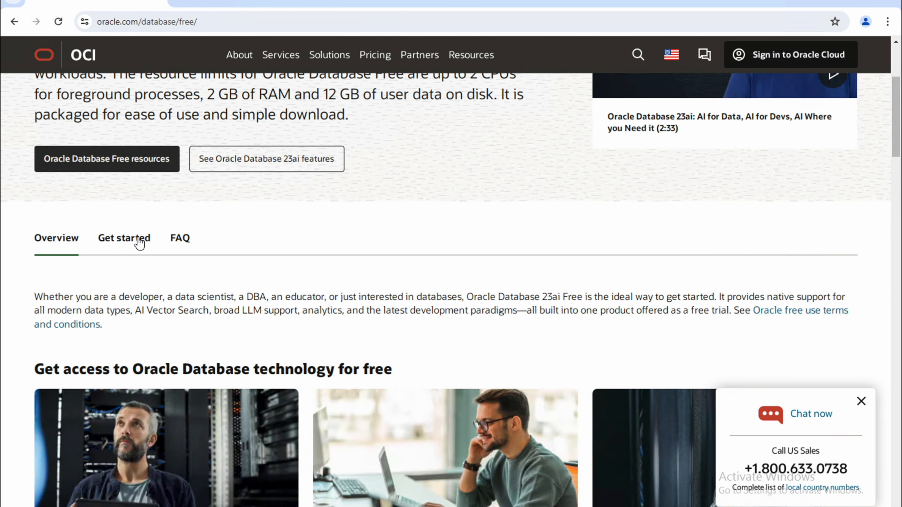
click(139, 242)
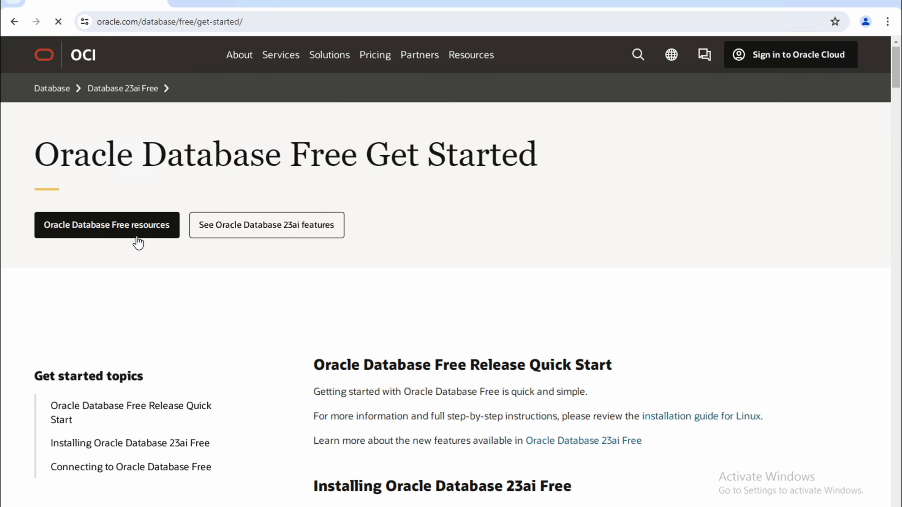
Reload the Get started page and scroll down to the Installing Oracle Database 23ai Free table.
scroll(302, 328, down, 2)
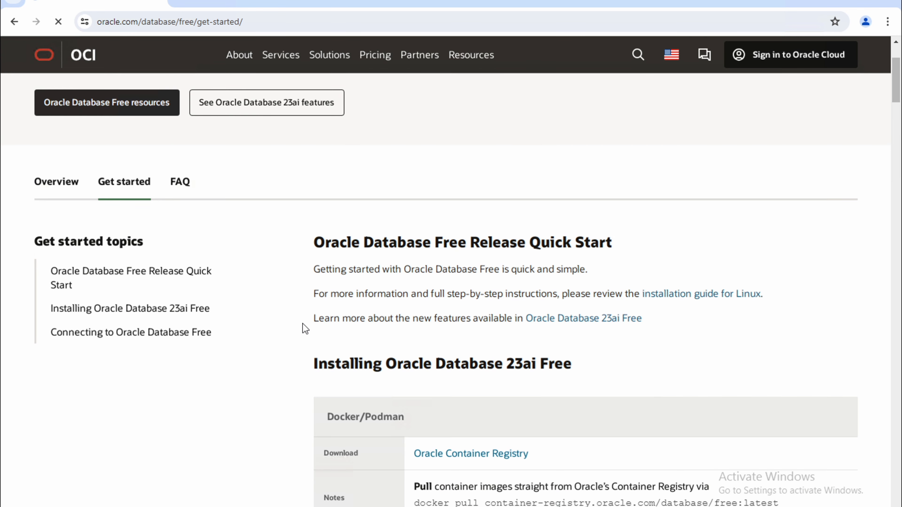
scroll(304, 326, up, 2)
click(110, 304)
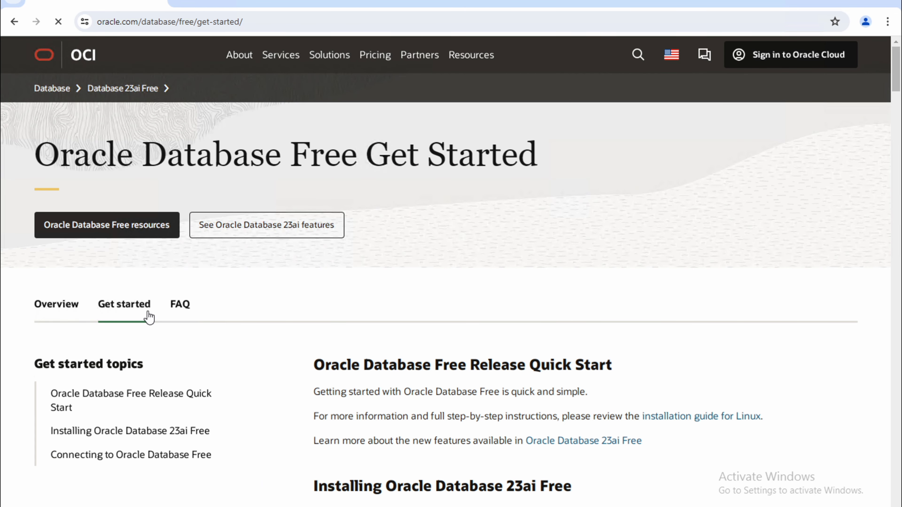
scroll(388, 312, down, 3)
drag(373, 243, 613, 245)
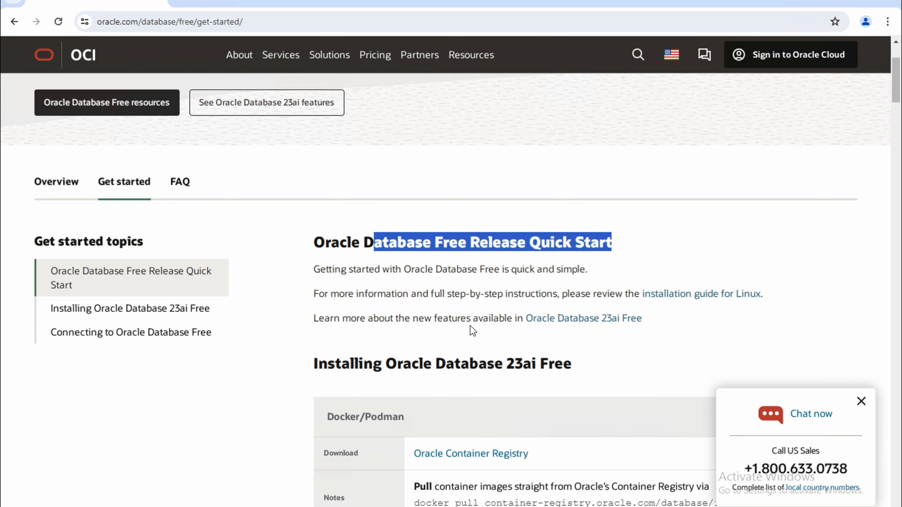
drag(535, 321, 418, 318)
click(665, 336)
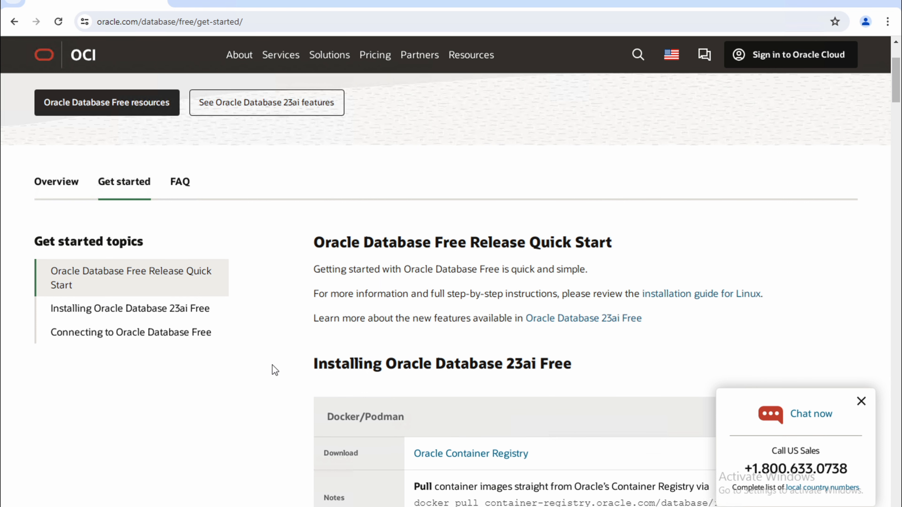
scroll(275, 370, down, 5)
scroll(275, 370, down, 3)
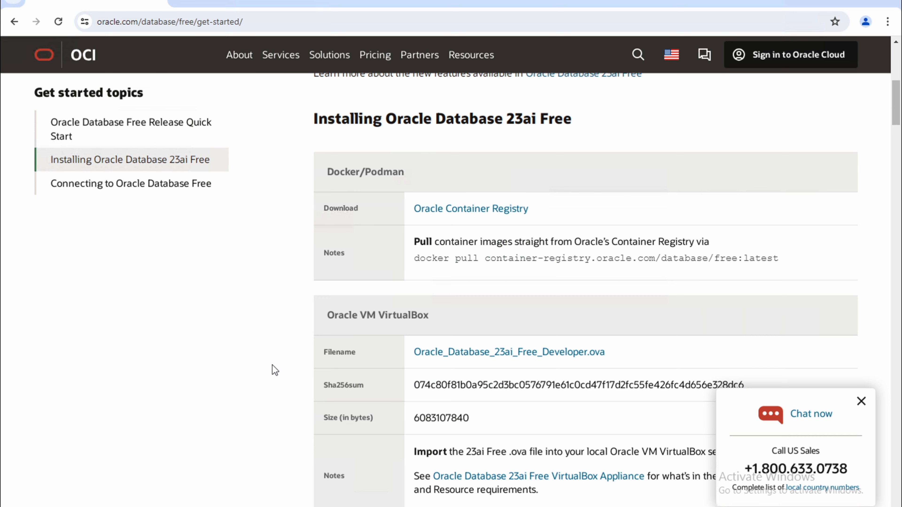
Scroll down the Get started page and highlight the Windows notes about VirtualBox.
scroll(348, 188, up, 2)
drag(404, 172, 351, 171)
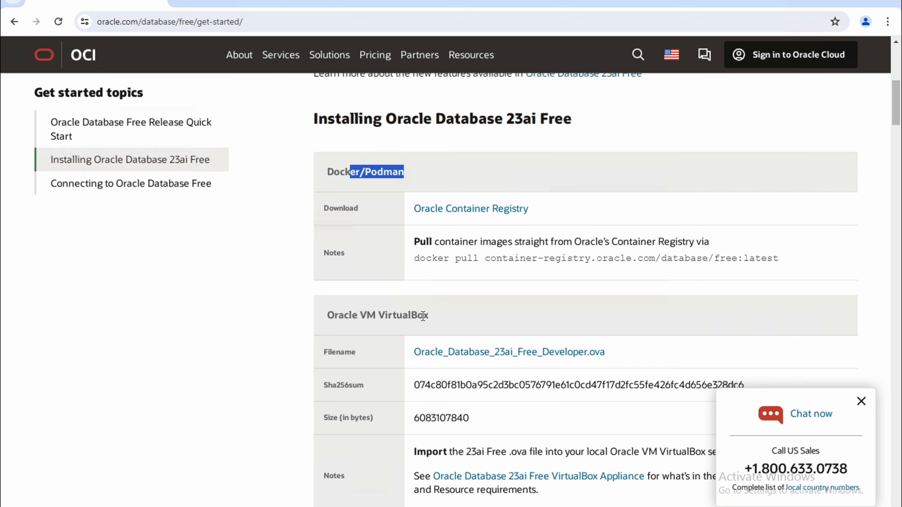
scroll(252, 353, down, 2)
scroll(252, 354, down, 2)
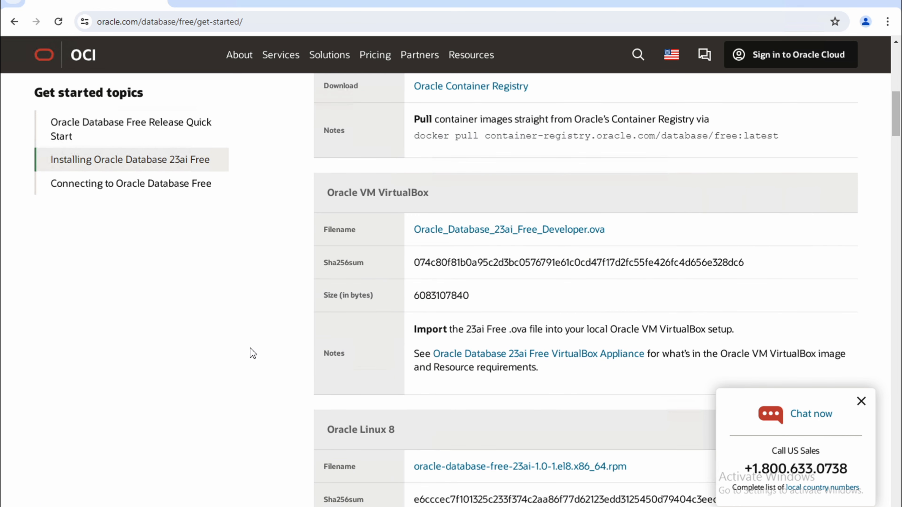
scroll(252, 354, down, 4)
scroll(252, 354, down, 8)
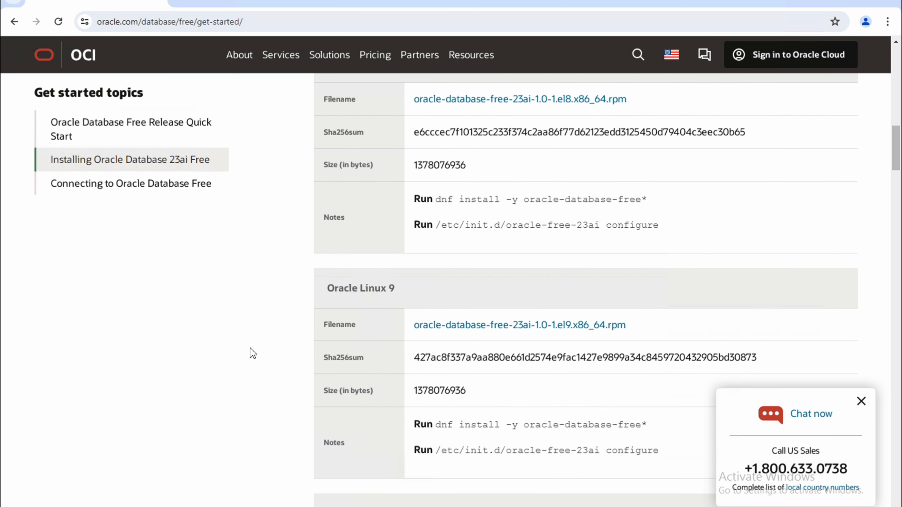
scroll(252, 353, down, 20)
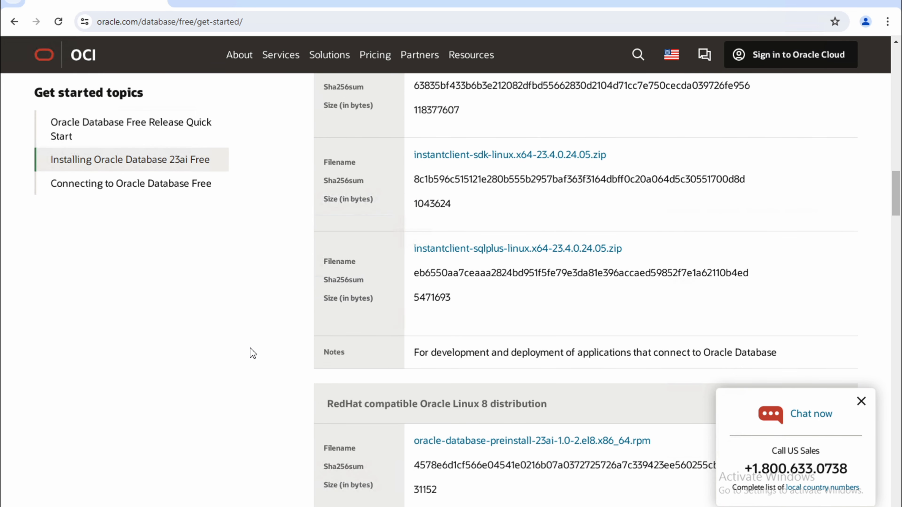
scroll(252, 353, down, 8)
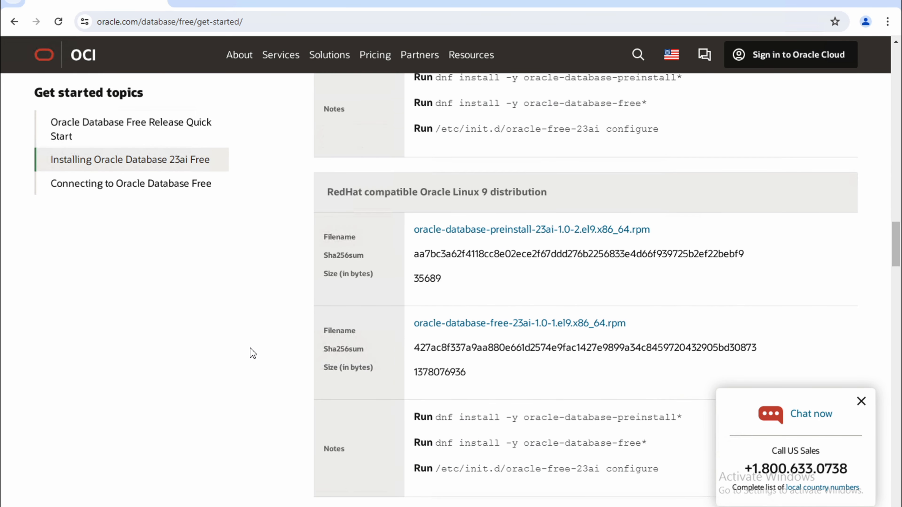
scroll(252, 354, down, 10)
click(450, 283)
drag(452, 287, 355, 267)
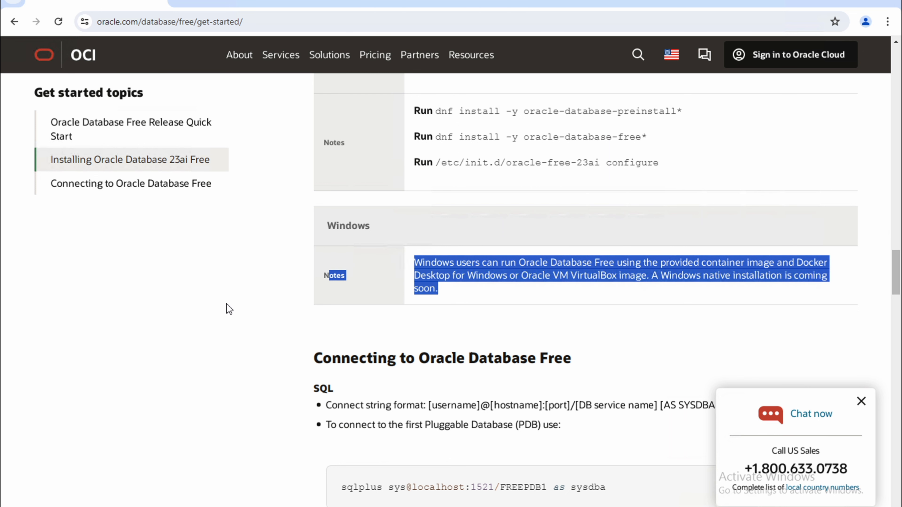
Scroll back up to the Oracle VM VirtualBox row offering Oracle_Database_23ai_Free_Developer.ova.
scroll(229, 309, up, 9)
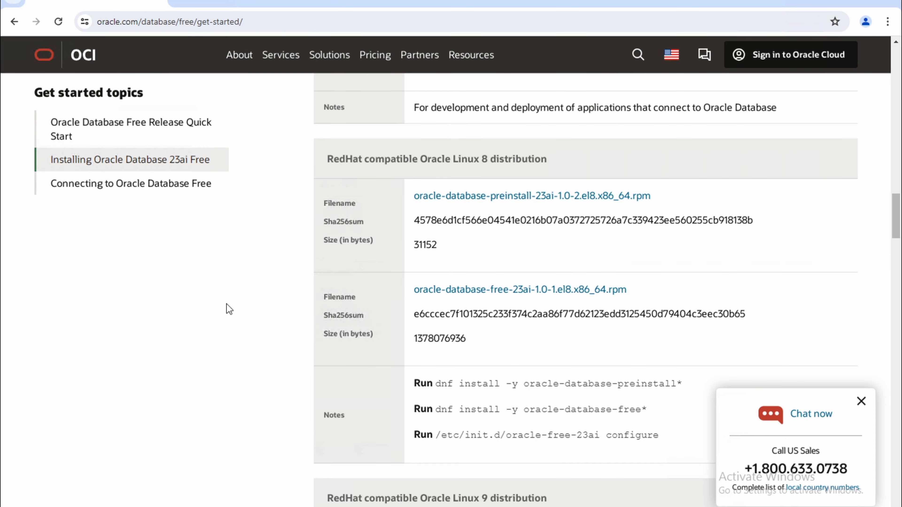
scroll(229, 309, up, 20)
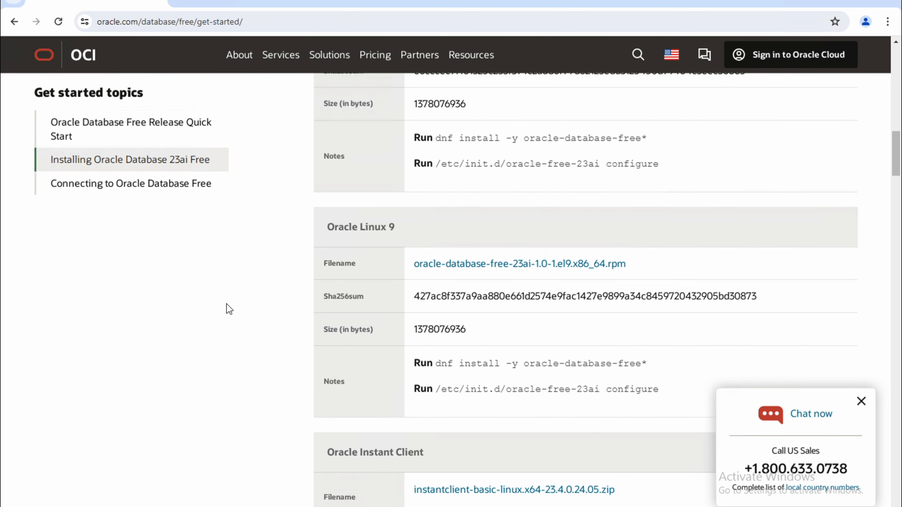
scroll(228, 309, up, 5)
scroll(234, 316, up, 8)
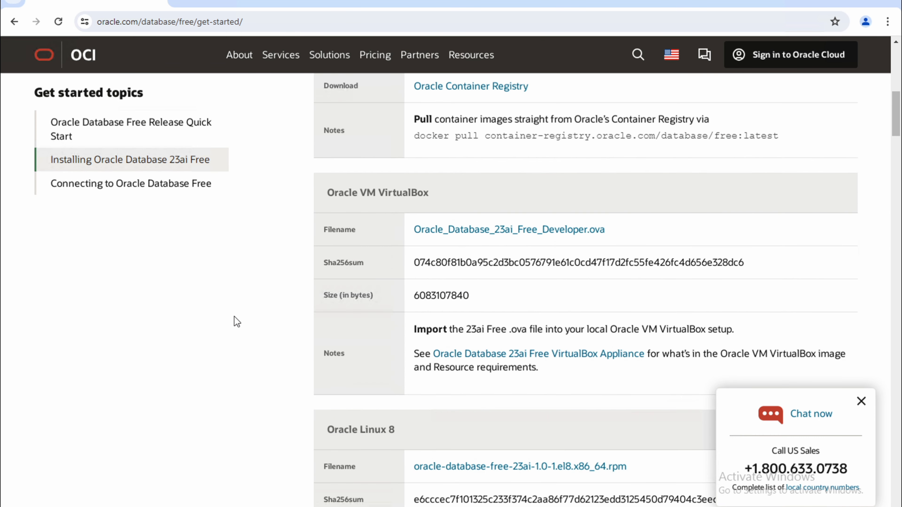
scroll(237, 321, up, 4)
scroll(237, 322, down, 4)
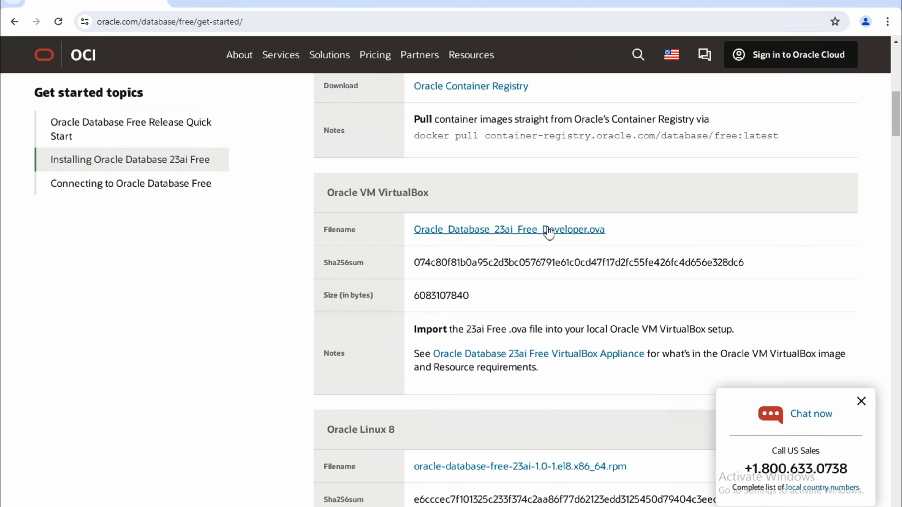
Download Oracle_Database_23ai_Free_Developer.ova and check its 5.7 GB progress in Chrome's downloads panel.
click(547, 231)
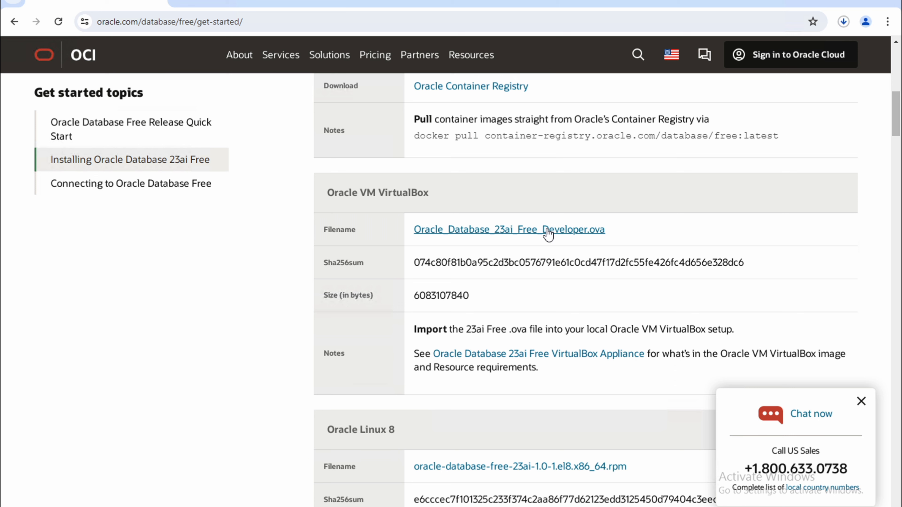
click(841, 25)
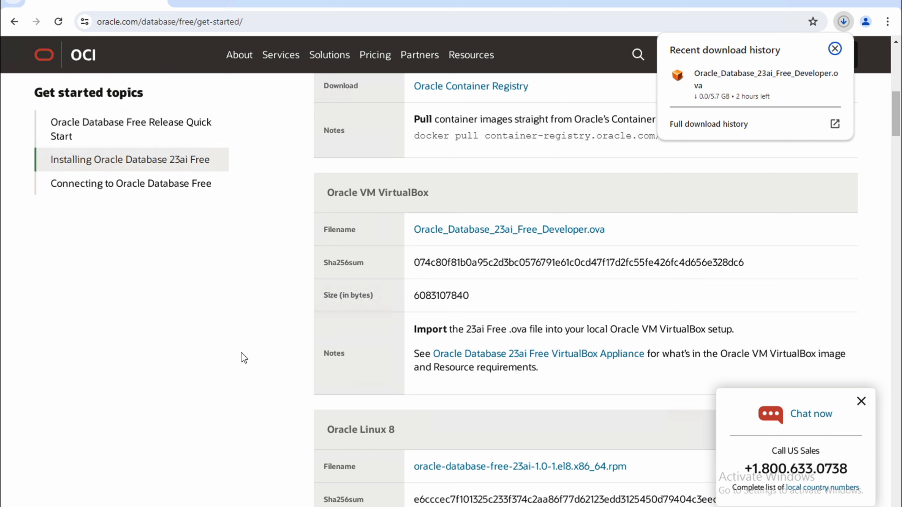
click(153, 506)
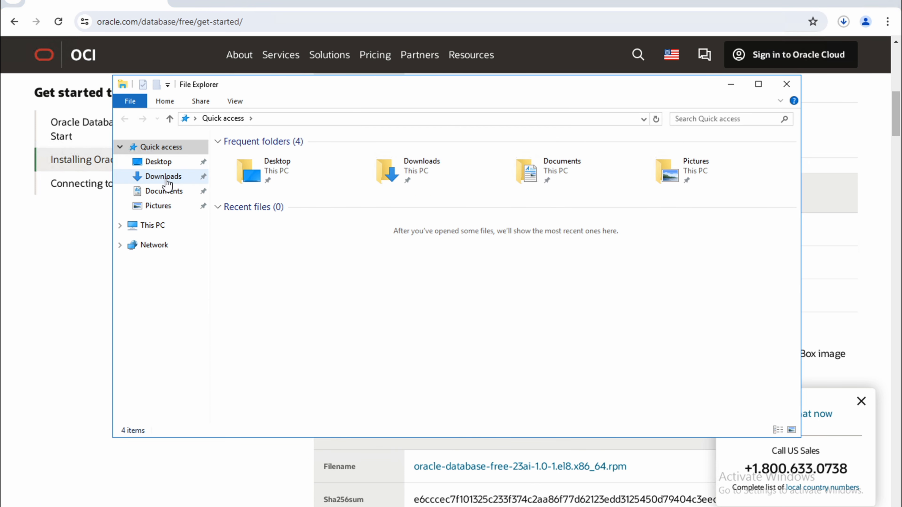
Refresh the Downloads folder to see the partial .crdownload and recheck the .ova download progress.
click(166, 177)
right_click(288, 204)
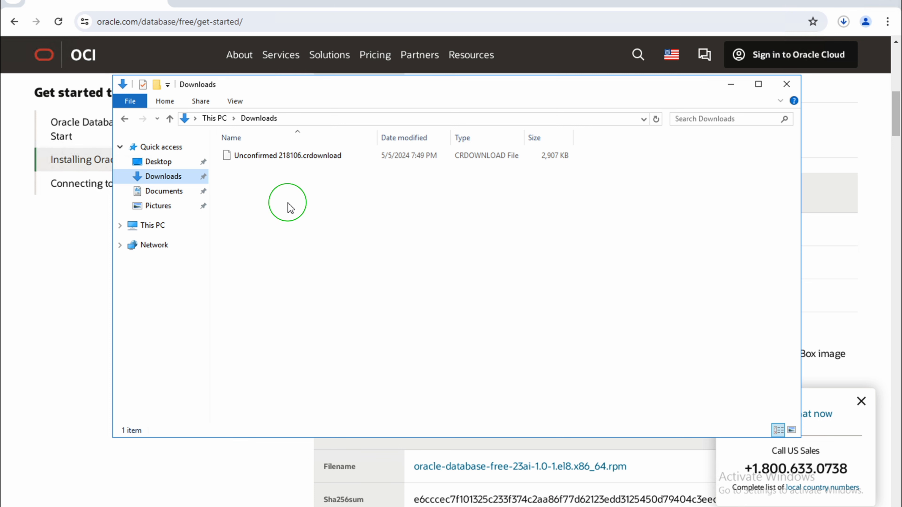
click(319, 252)
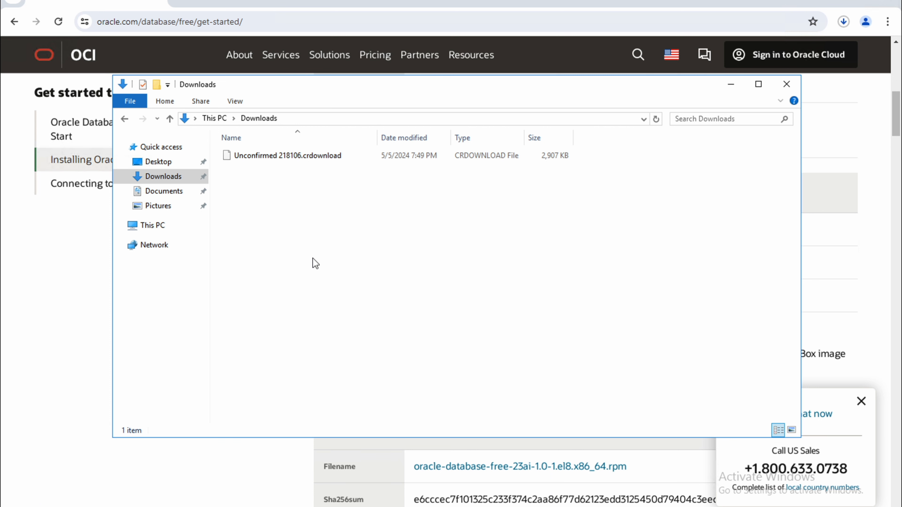
click(842, 22)
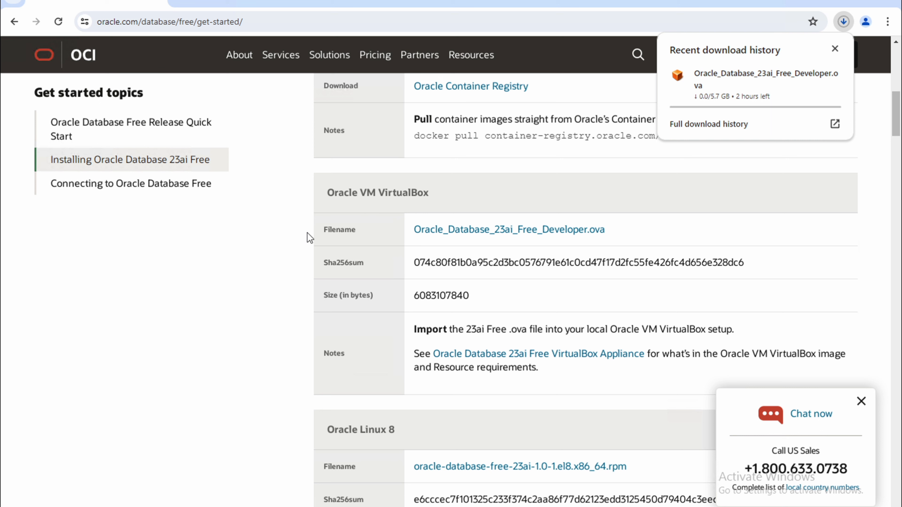
mouse_move(733, 73)
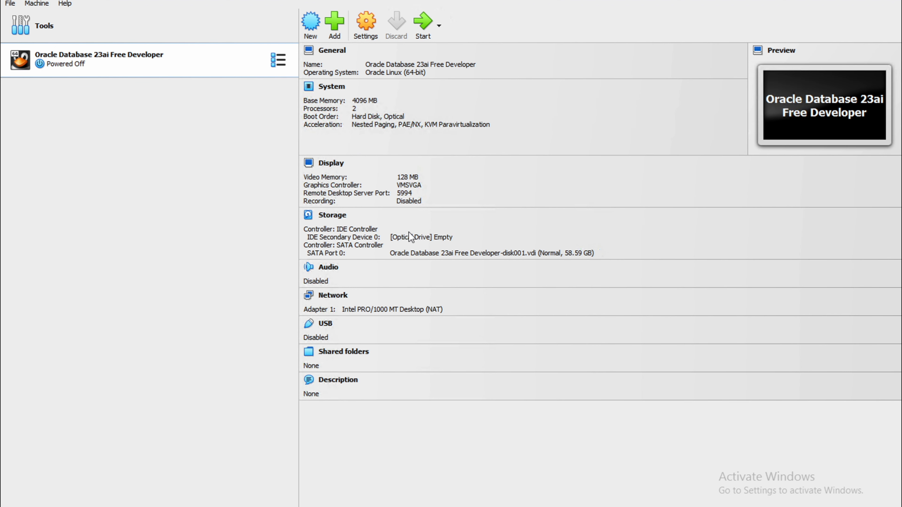
Normal Start the Oracle Database 23ai Free Developer VM and bring its console window forward.
right_click(151, 63)
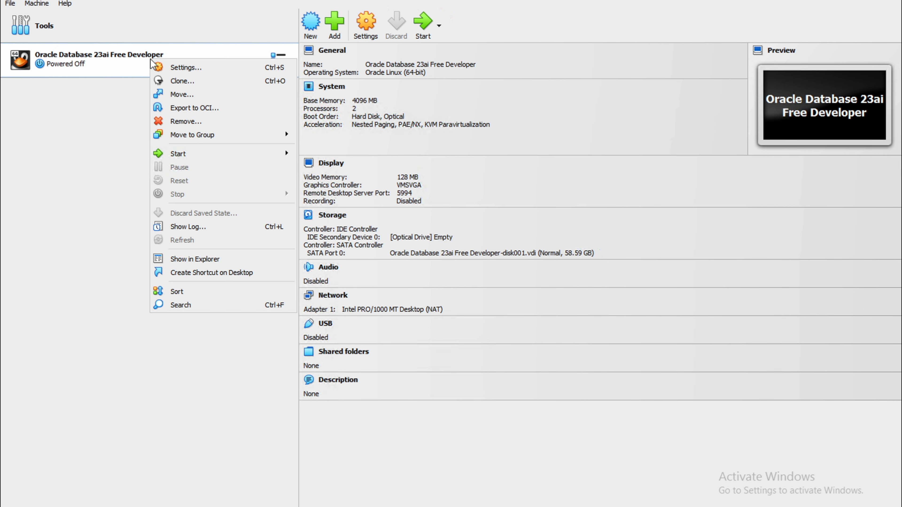
mouse_move(249, 154)
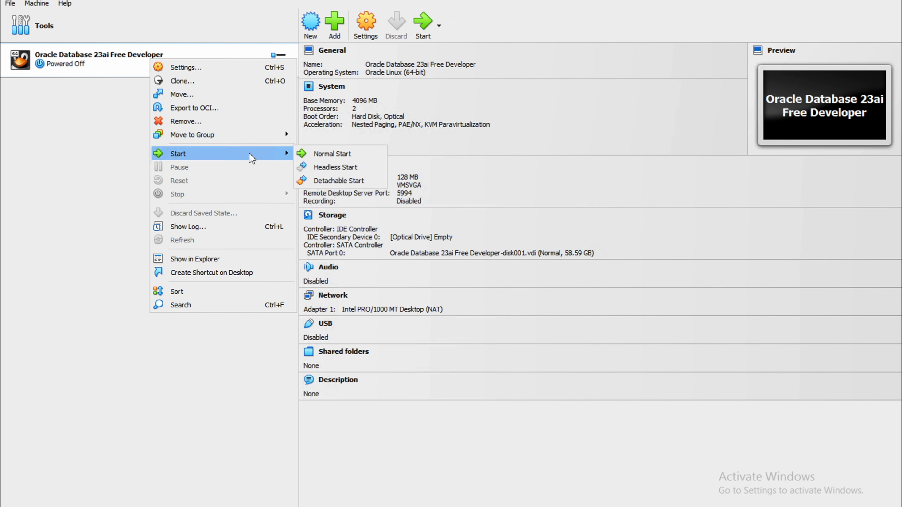
click(322, 156)
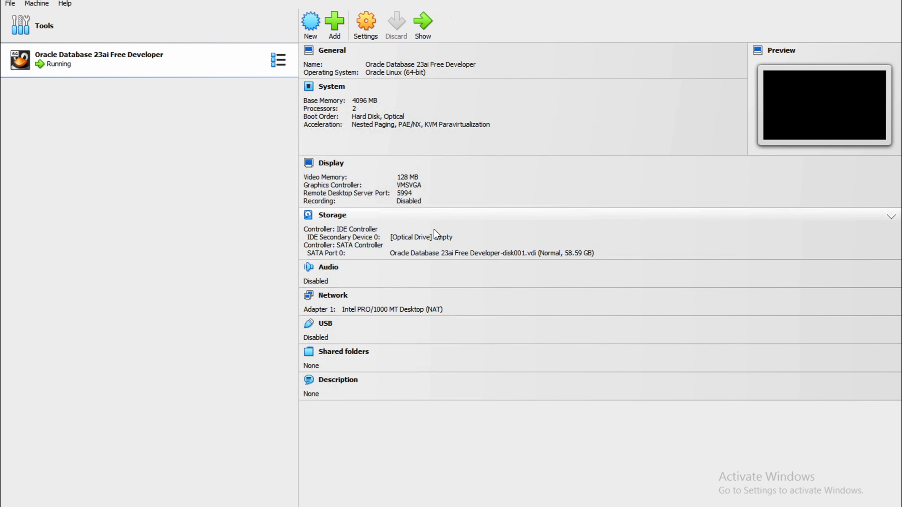
click(224, 506)
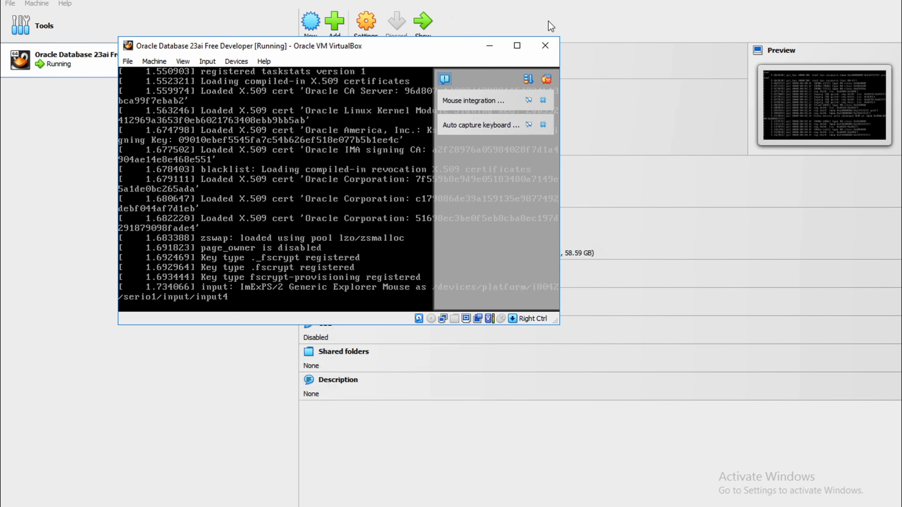
Maximize the VM window and let the guest boot through to systemd startup.
click(517, 45)
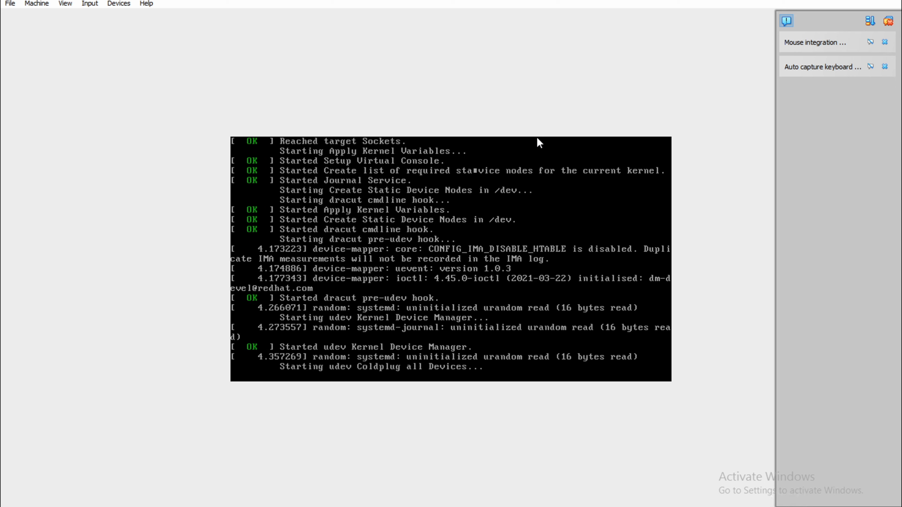
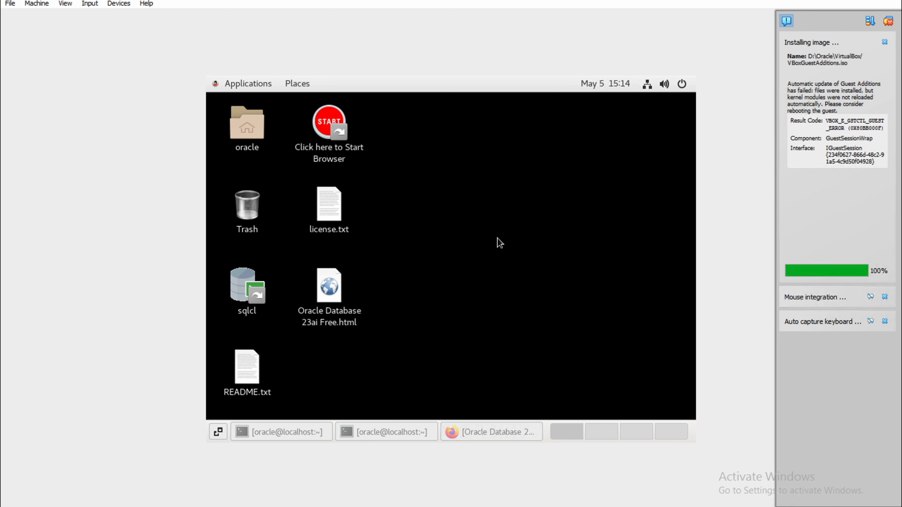
Open the guest's top-right system menu and bring up the Power Off dialog with the Restart option.
right_click(437, 170)
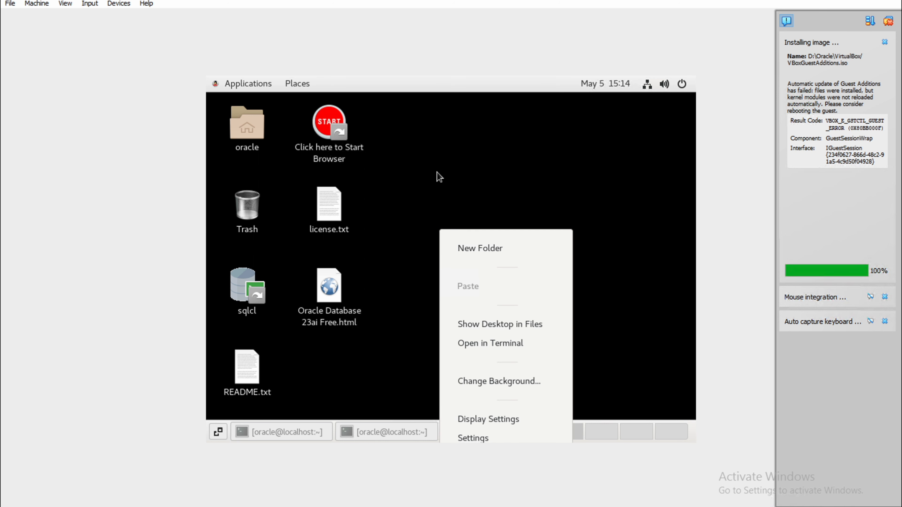
click(457, 189)
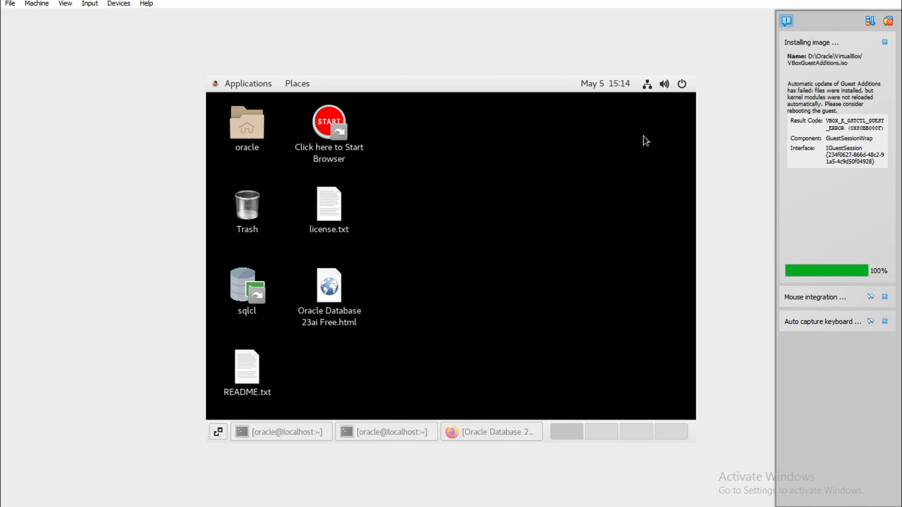
click(681, 87)
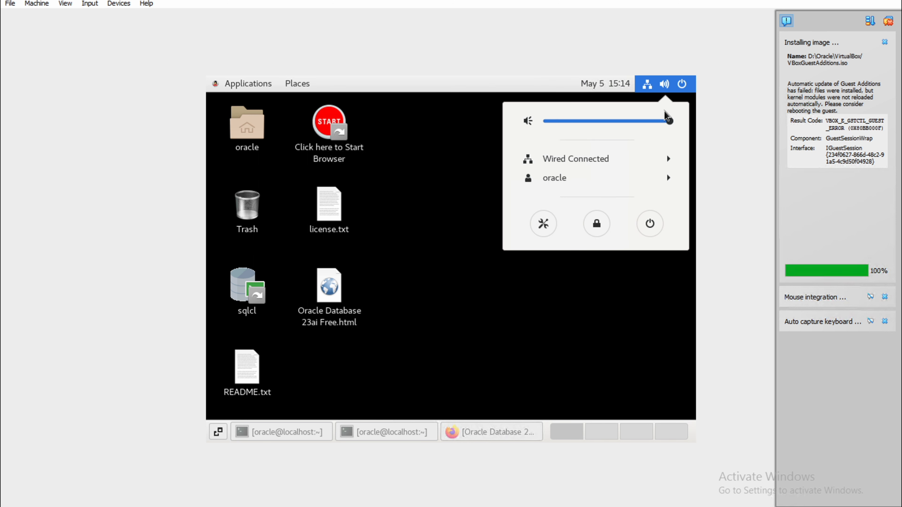
click(650, 229)
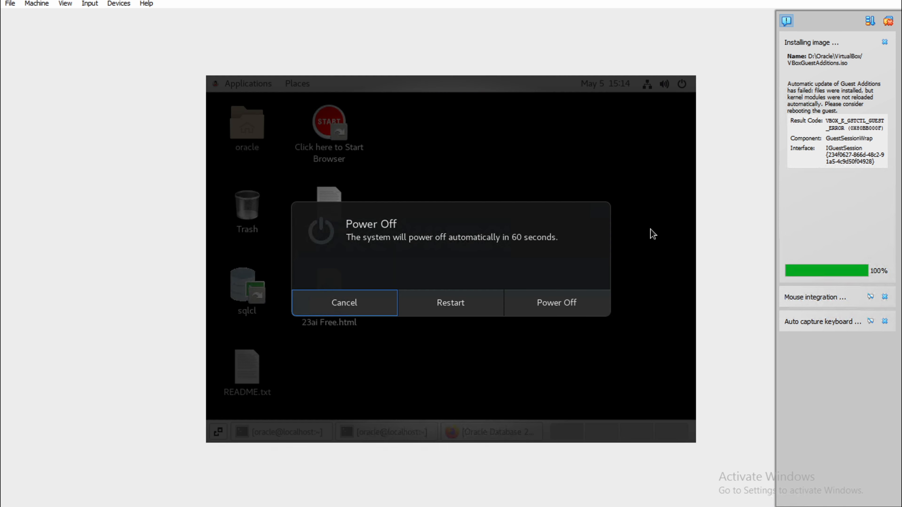
Restart the guest to finish installing Guest Additions.
click(465, 306)
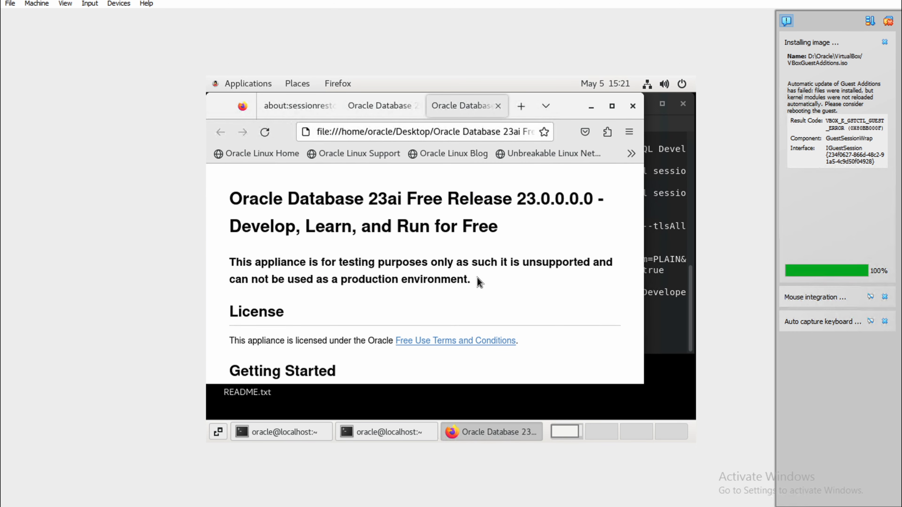
Maximize Firefox and scroll down through the Oracle Database 23ai Free setup page.
click(613, 108)
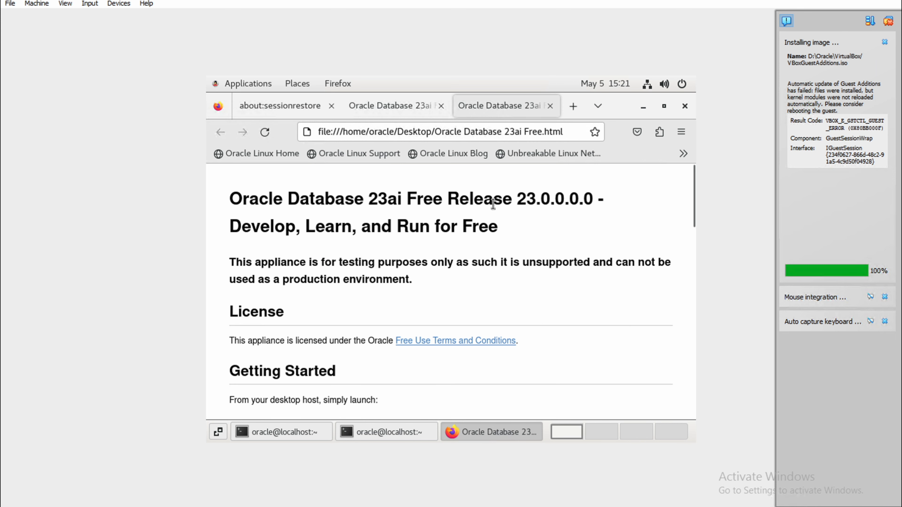
scroll(445, 280, down, 3)
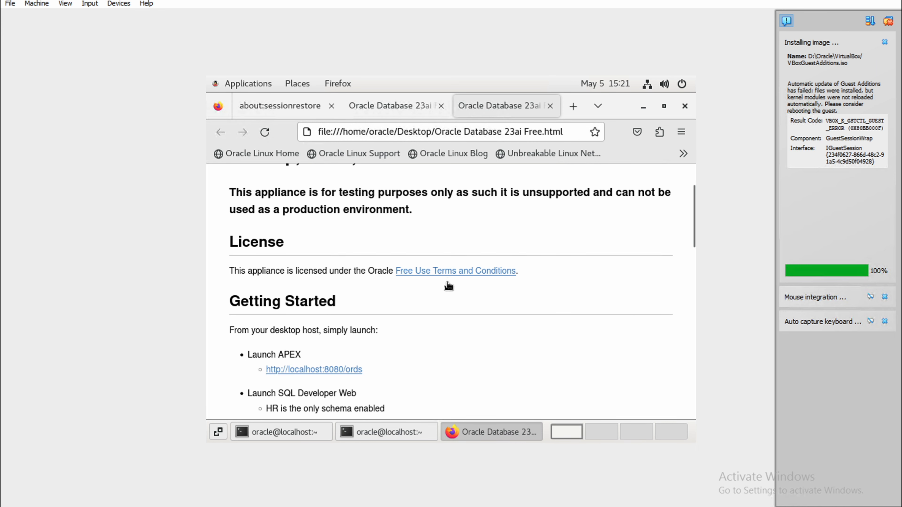
scroll(447, 284, down, 3)
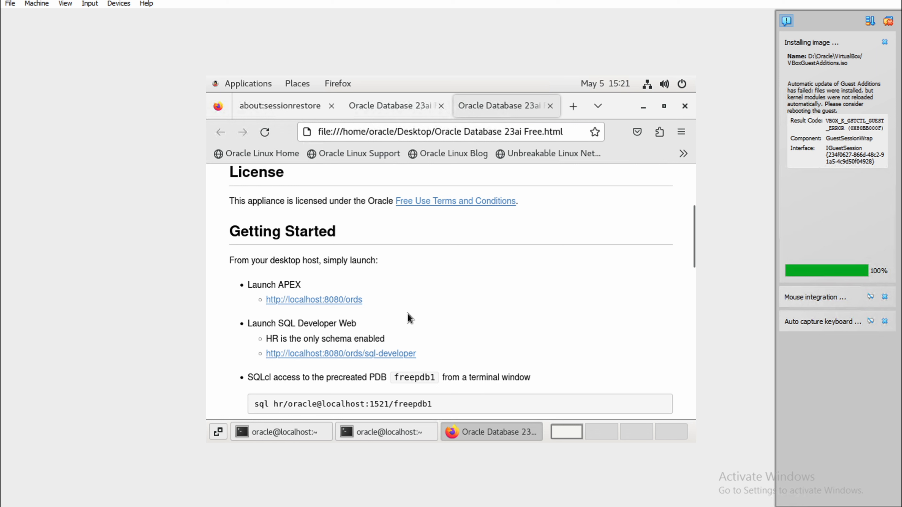
scroll(410, 318, down, 5)
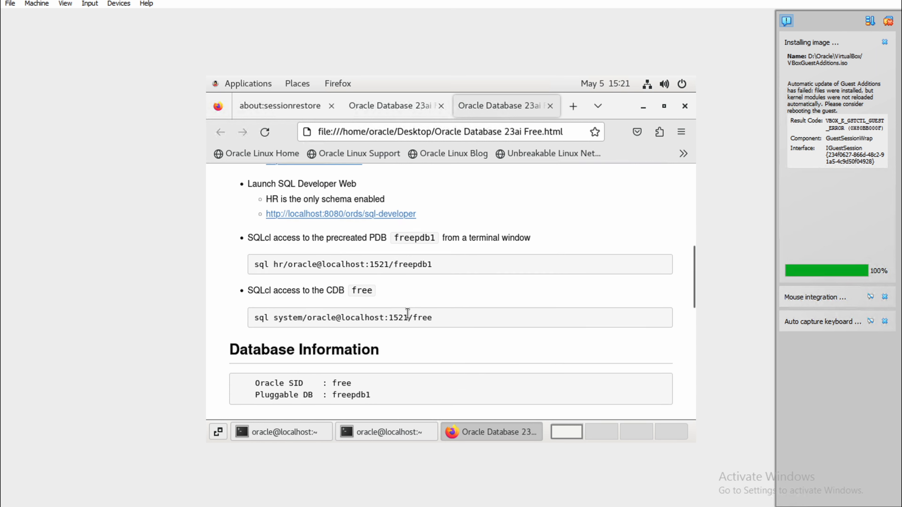
scroll(410, 318, down, 2)
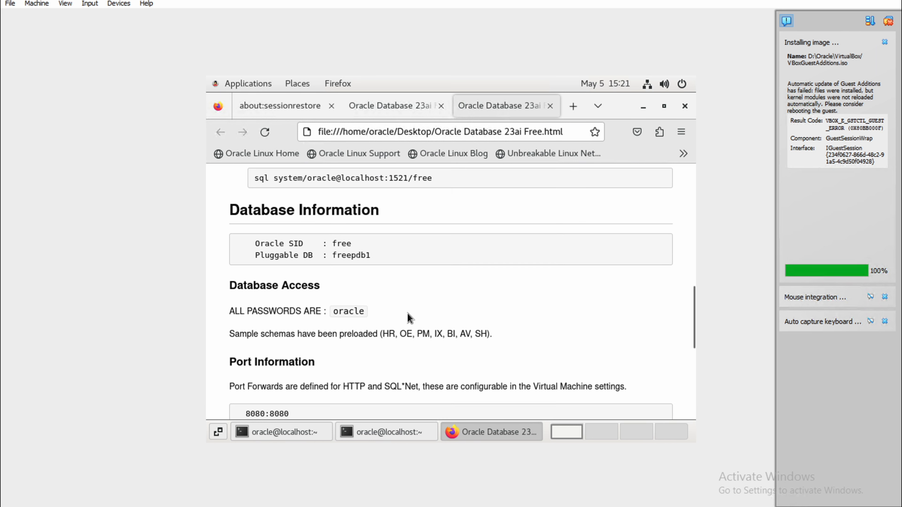
scroll(410, 318, down, 2)
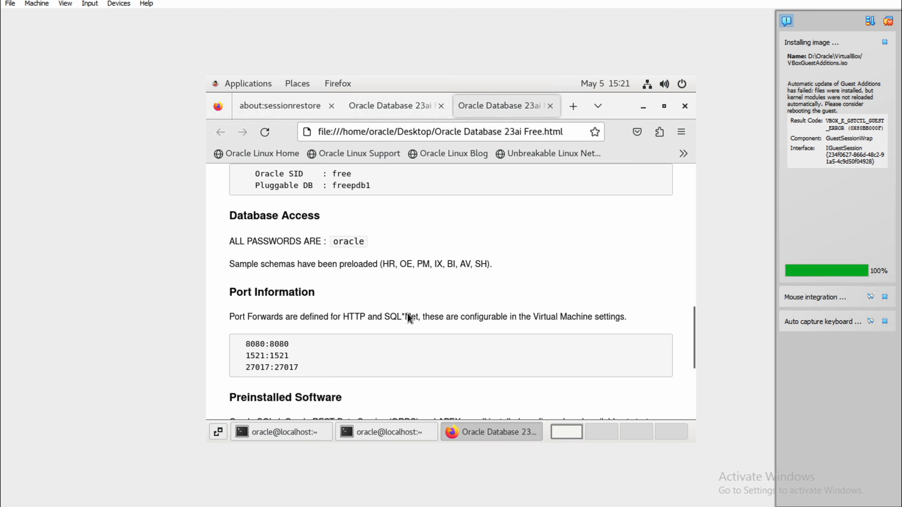
scroll(408, 313, down, 4)
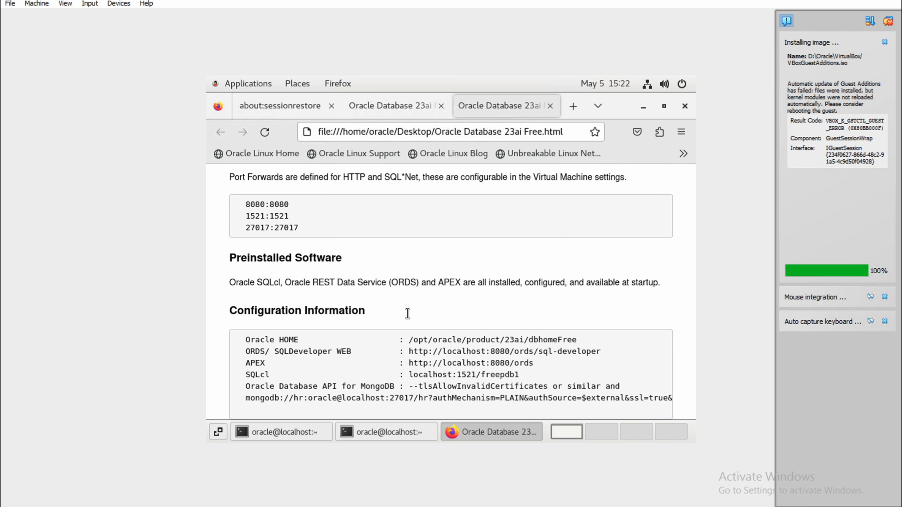
scroll(408, 313, down, 1)
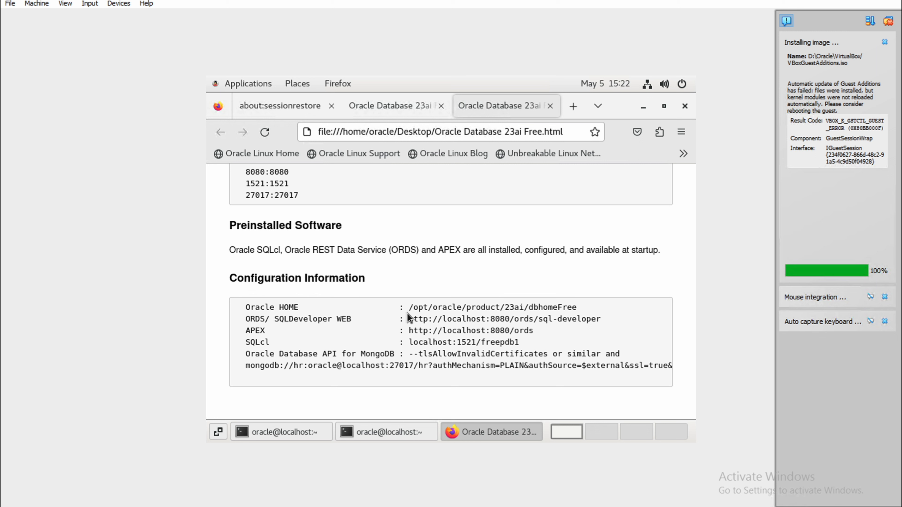
Highlight the Oracle HOME, ORDS/SQL Developer Web, APEX, SQLcl and MongoDB API configuration lines.
double_click(291, 308)
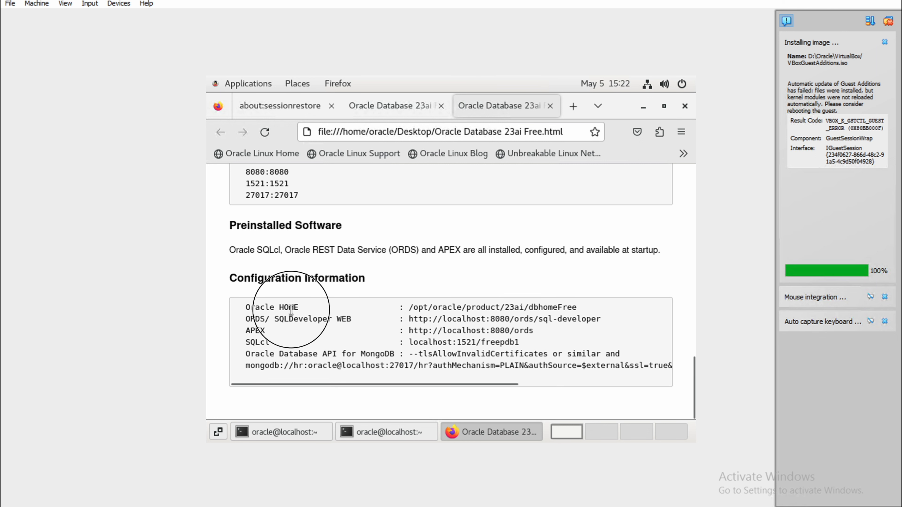
drag(255, 319, 361, 319)
drag(245, 332, 500, 332)
drag(244, 344, 523, 342)
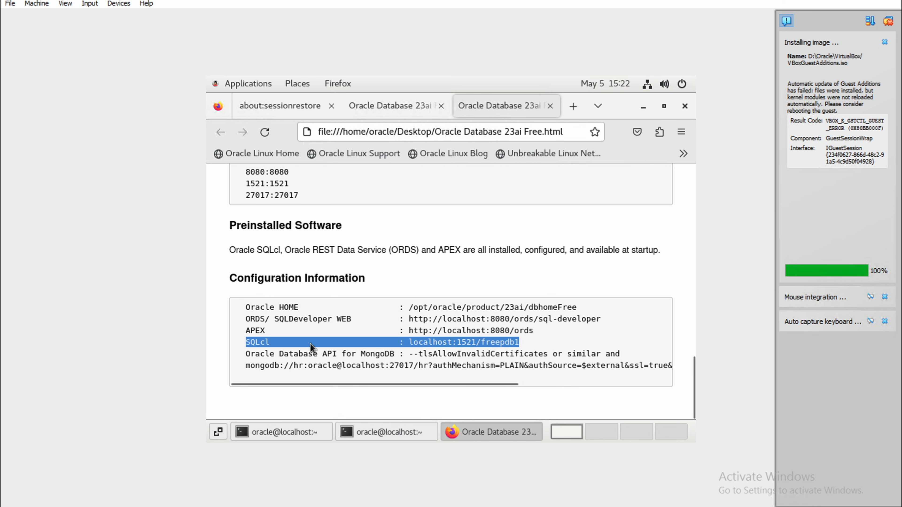
drag(251, 353, 547, 354)
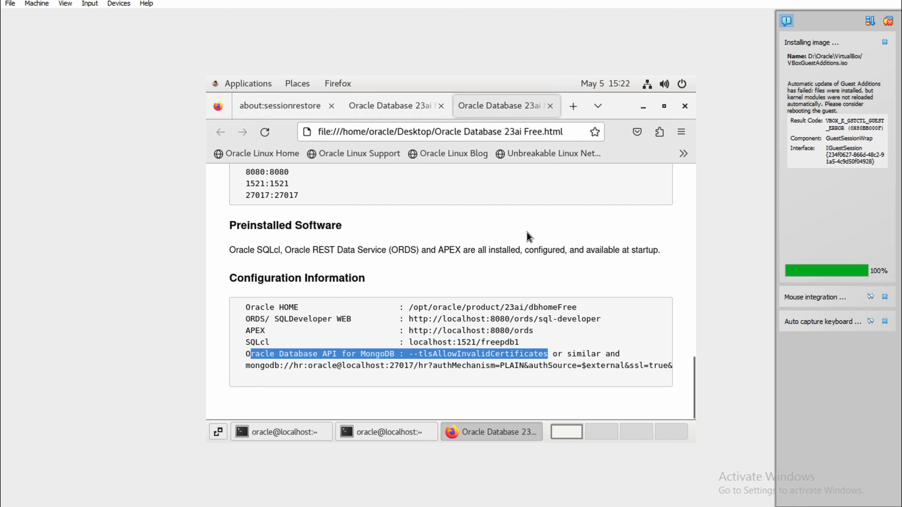
Scroll back up and open the SQL Developer Web link in a new Sign-in tab.
scroll(527, 233, up, 2)
scroll(527, 238, up, 2)
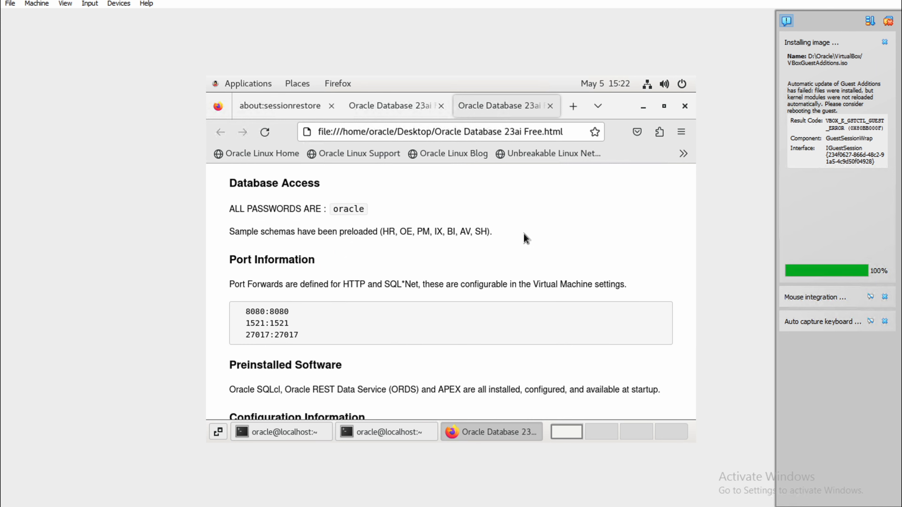
scroll(525, 237, up, 10)
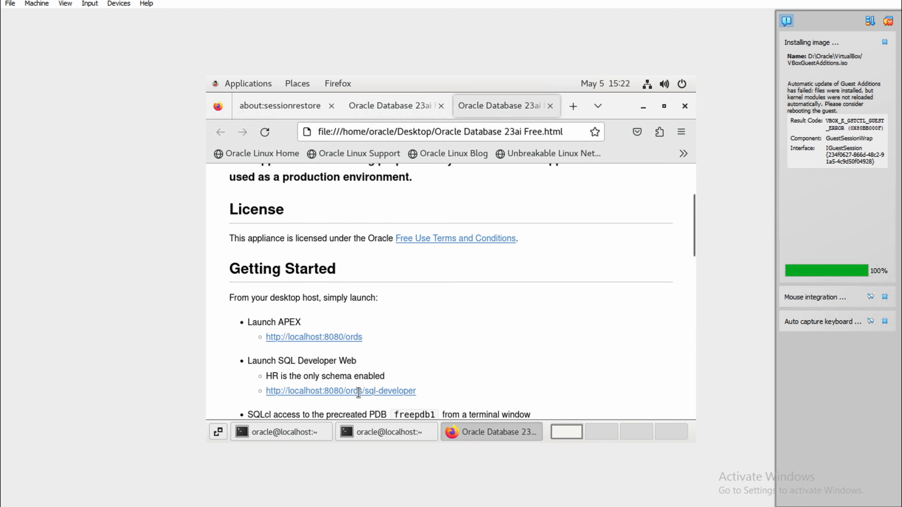
click(358, 391)
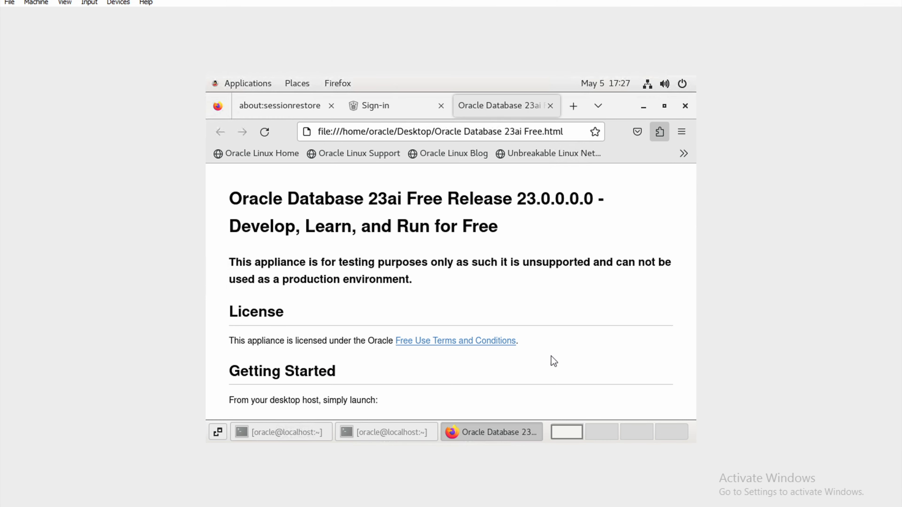
After briefly minimizing Firefox, open the APEX and SQL Developer Web links in background tabs.
drag(539, 196, 606, 199)
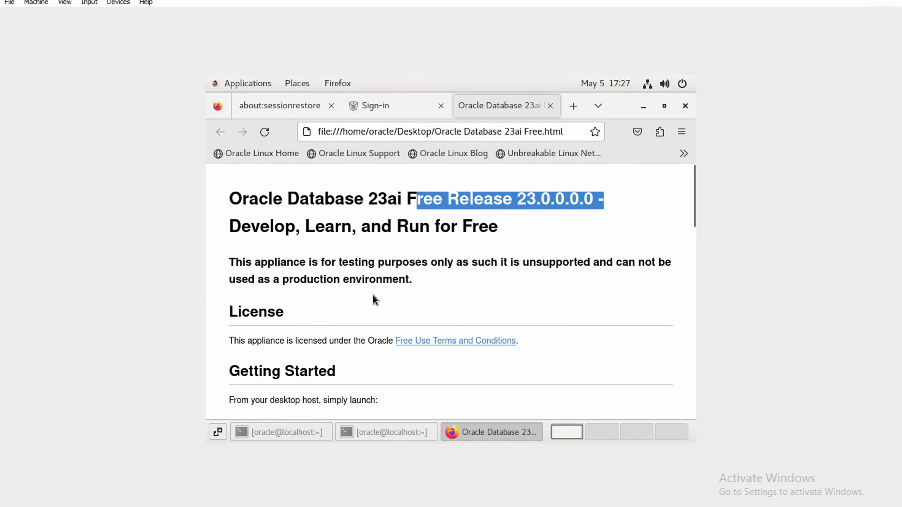
click(647, 110)
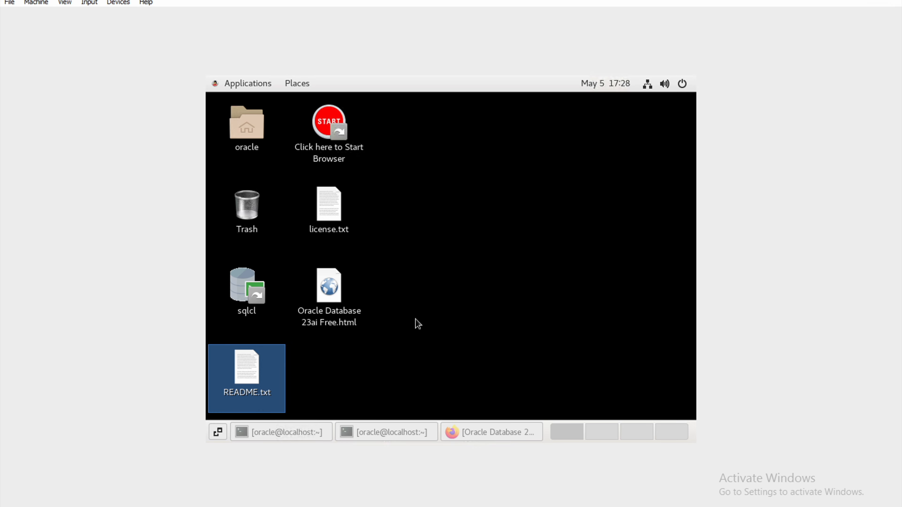
click(491, 435)
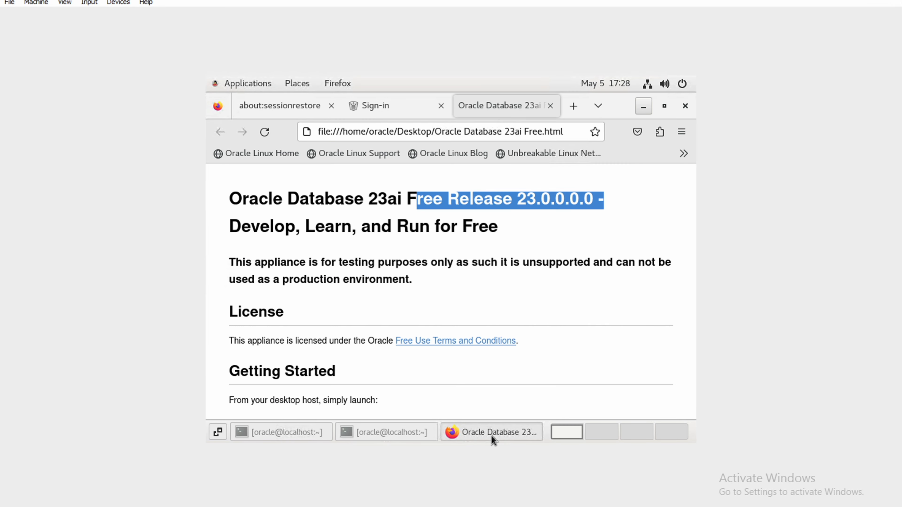
scroll(486, 298, down, 3)
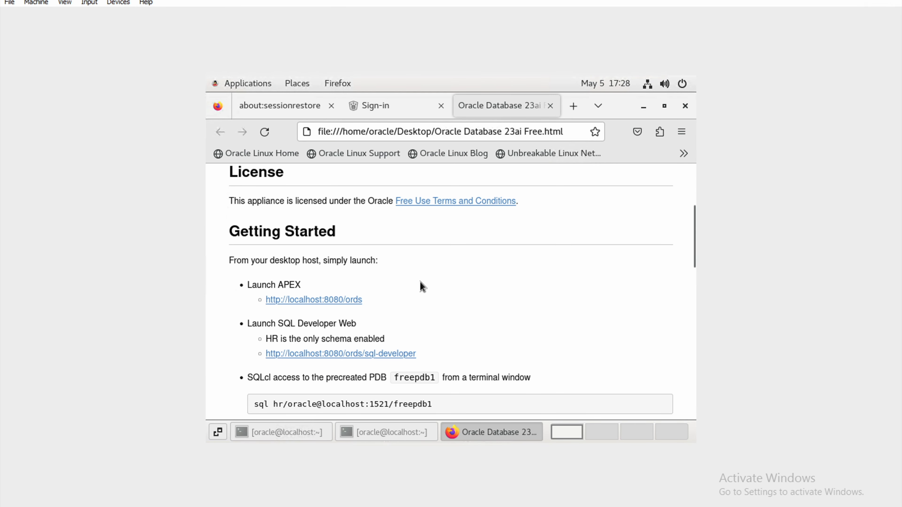
middle_click(351, 301)
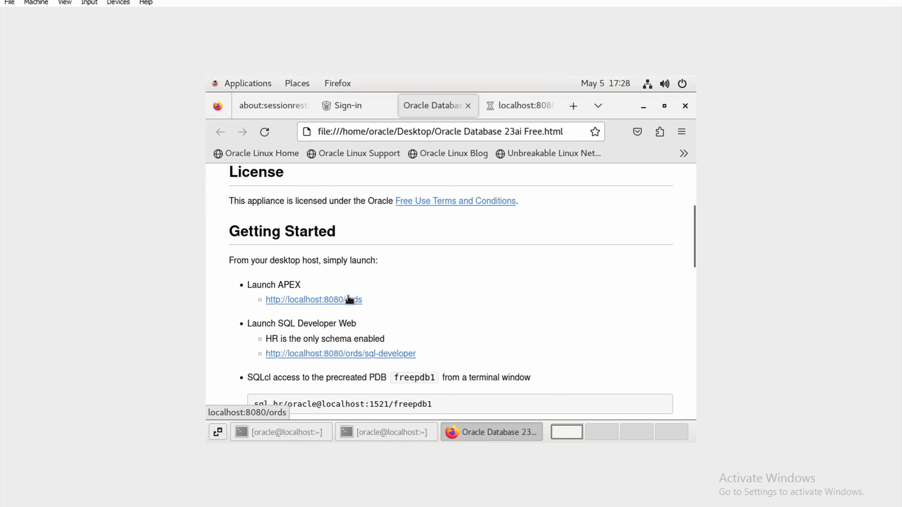
middle_click(337, 355)
On the ORDS landing page tab, launch Oracle APEX with the Go button under its card.
click(469, 109)
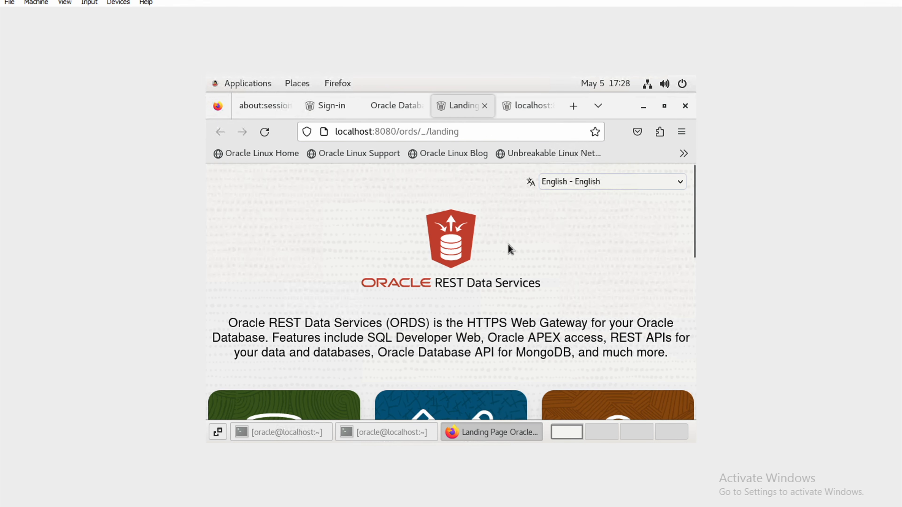
scroll(507, 244, down, 4)
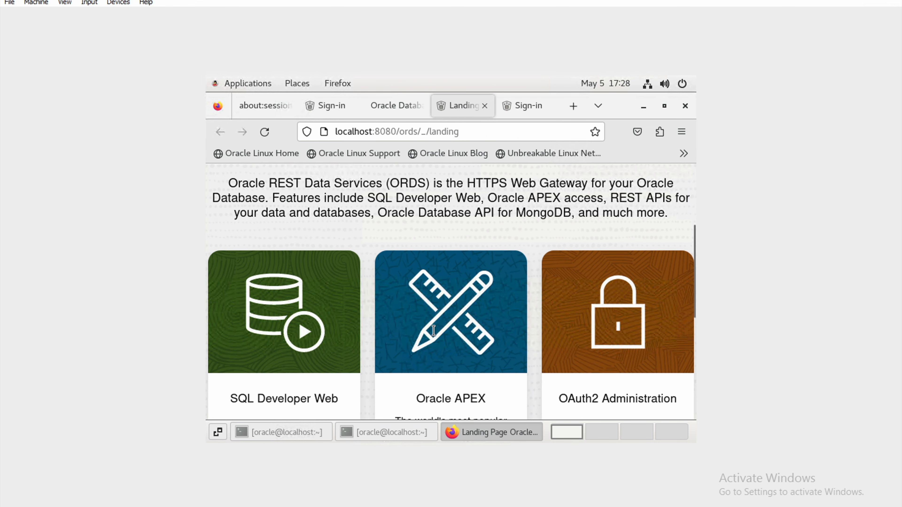
scroll(434, 330, down, 2)
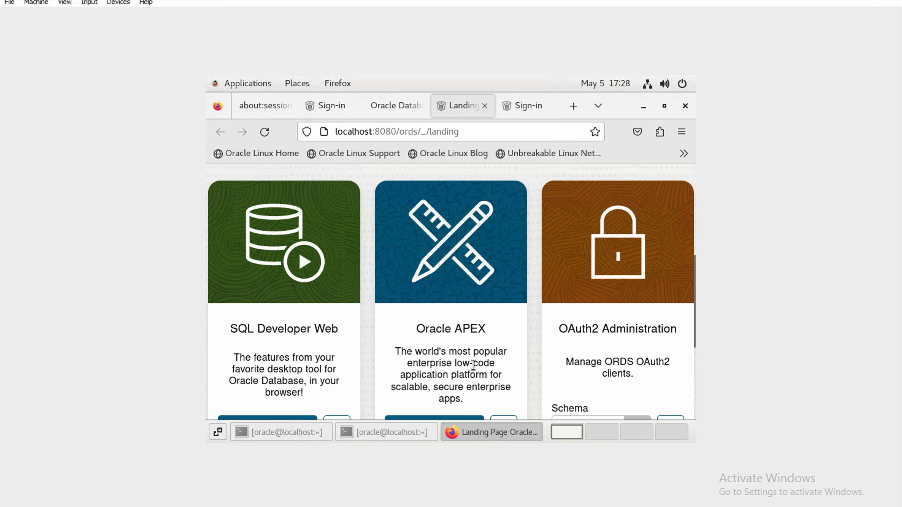
scroll(472, 368, down, 2)
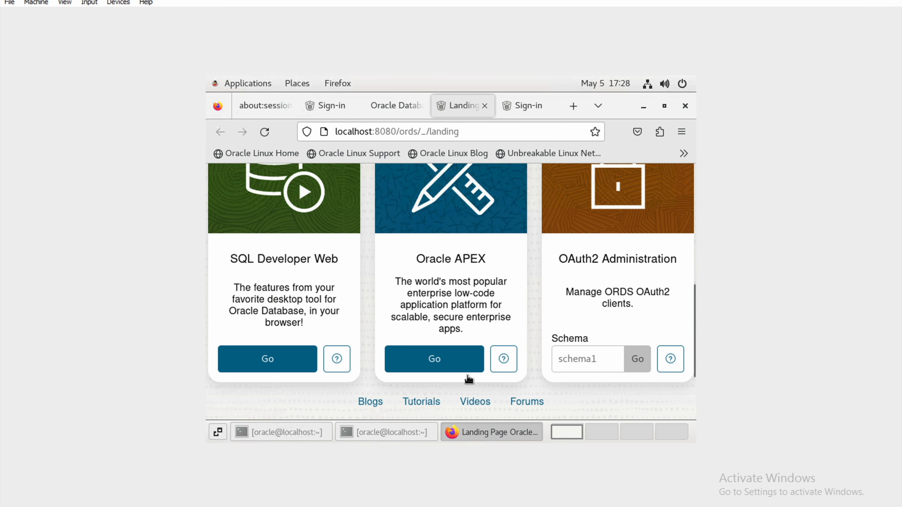
click(455, 363)
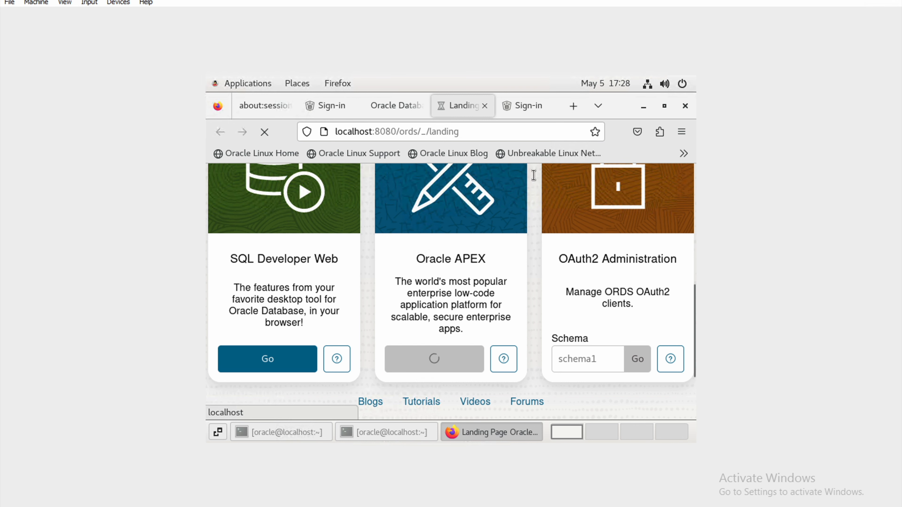
Try signing in to SQL Developer Web as system with its password, letting the browser store the login.
click(529, 112)
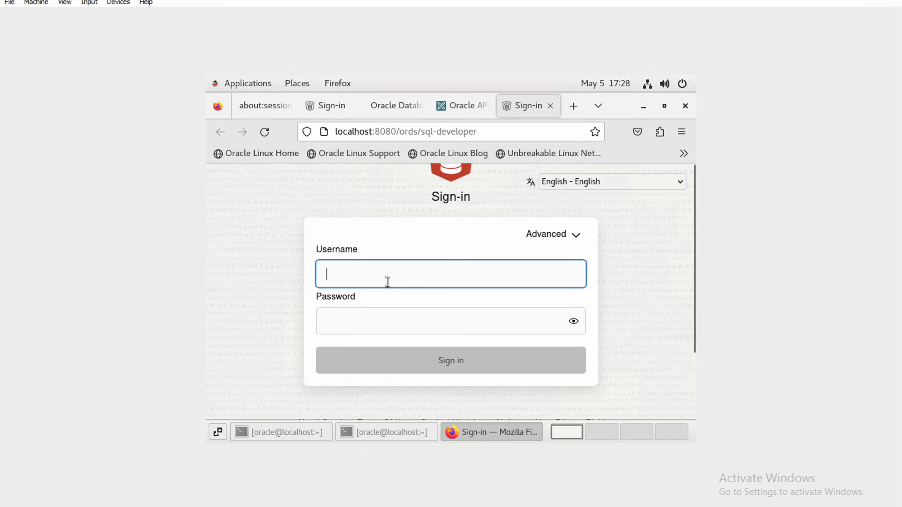
text(system)
key(Tab)
text(oracle)
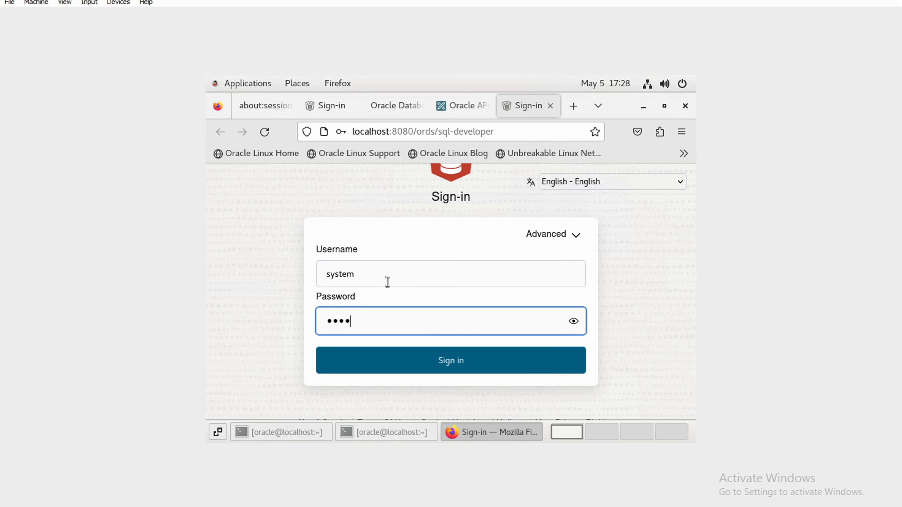
click(457, 358)
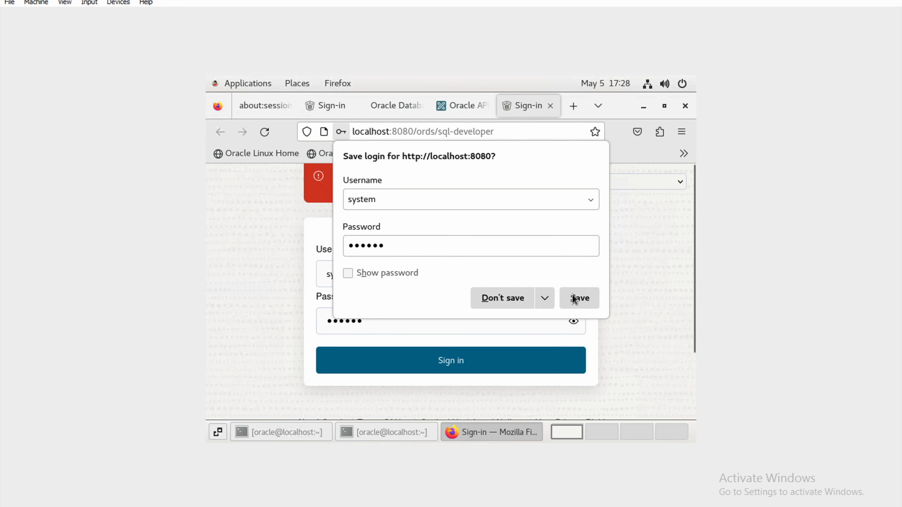
click(582, 298)
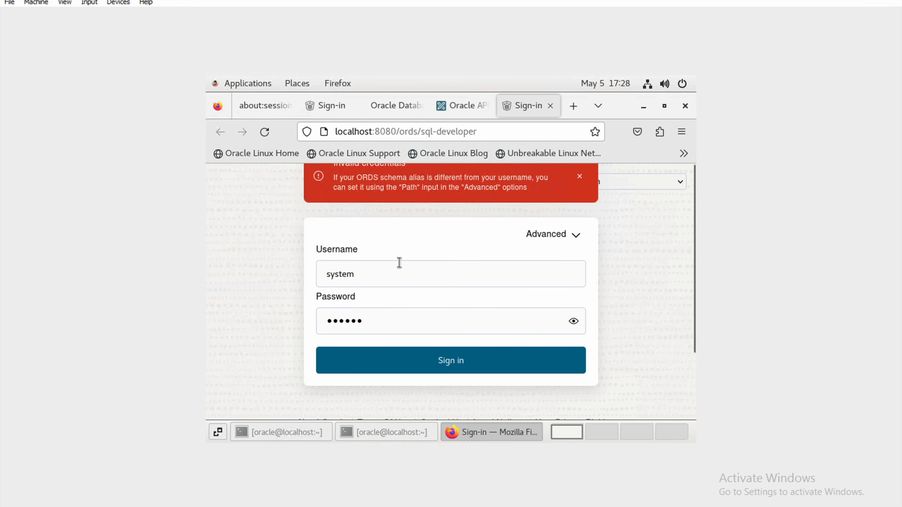
After the rejection, replace the username with hr, re-enter the password and sign in.
click(373, 268)
drag(356, 273, 313, 271)
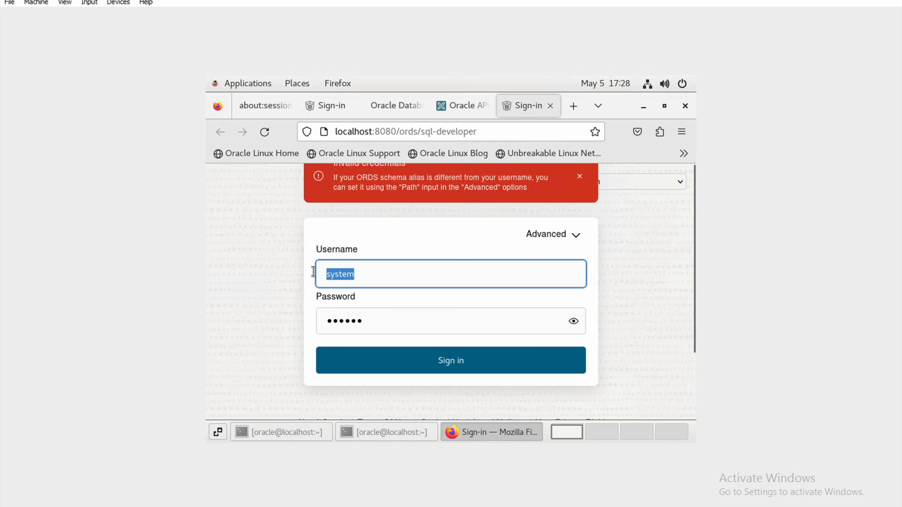
text(hr)
key(Tab)
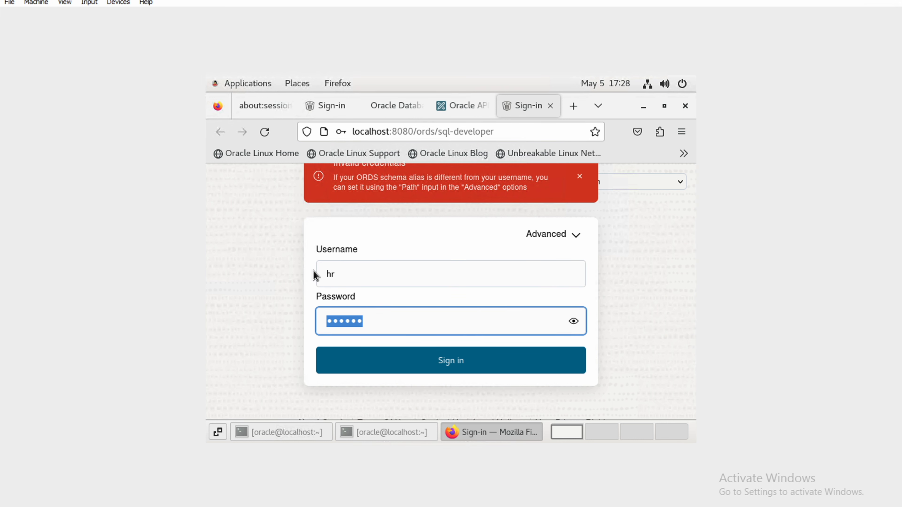
text(••••••)
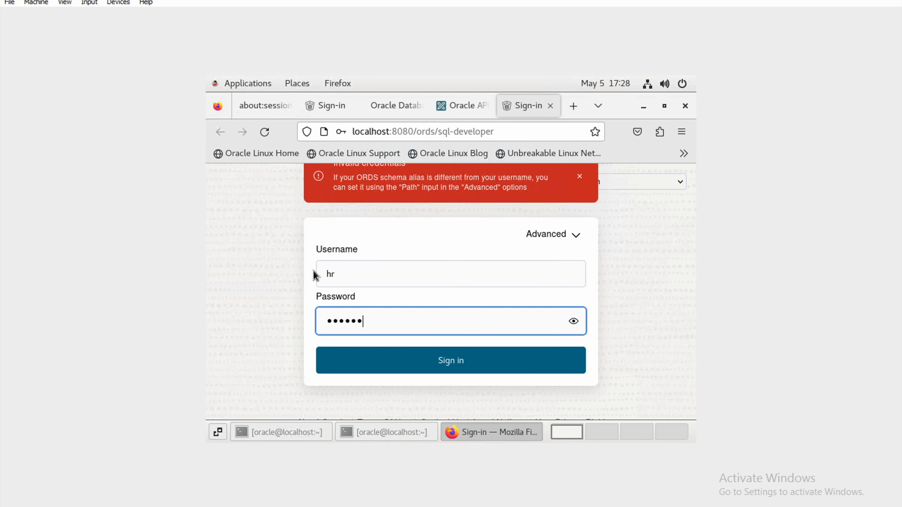
click(441, 360)
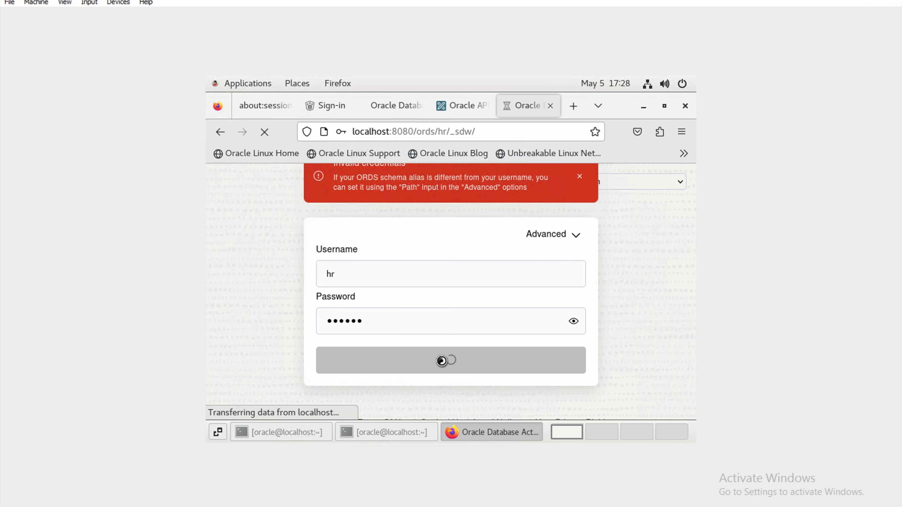
On the Oracle APEX tab, enter workspace internal, username admin and the admin password.
click(471, 103)
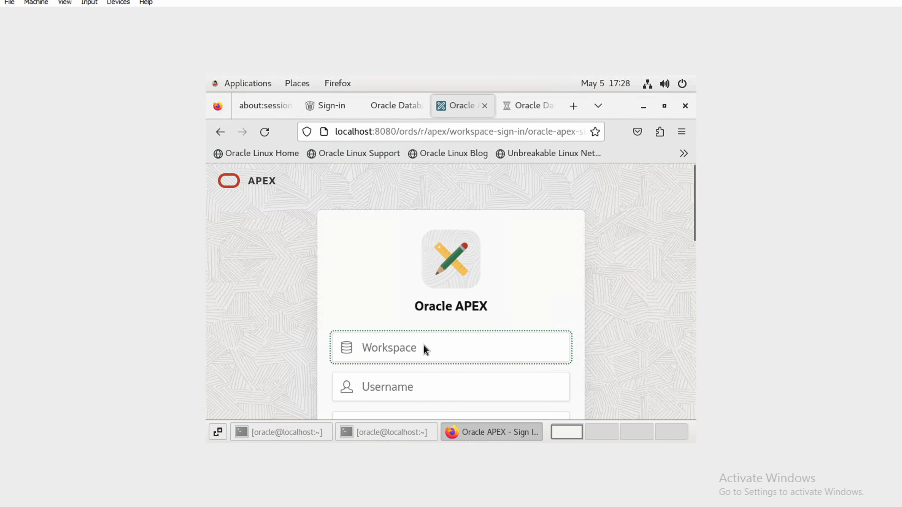
text(internal)
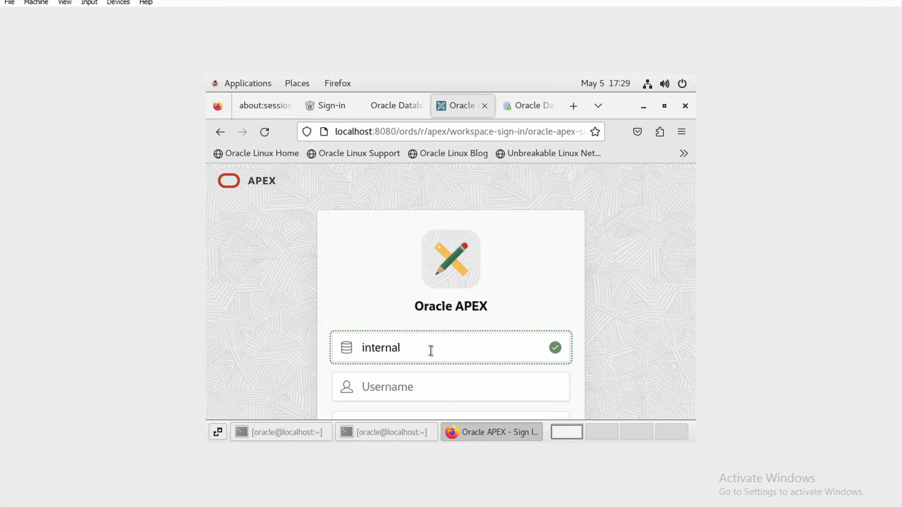
key(Tab)
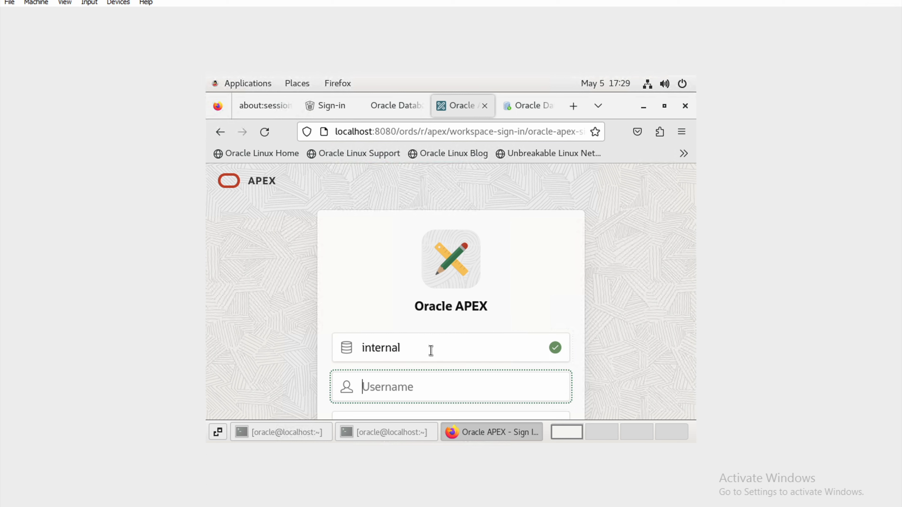
text(admin)
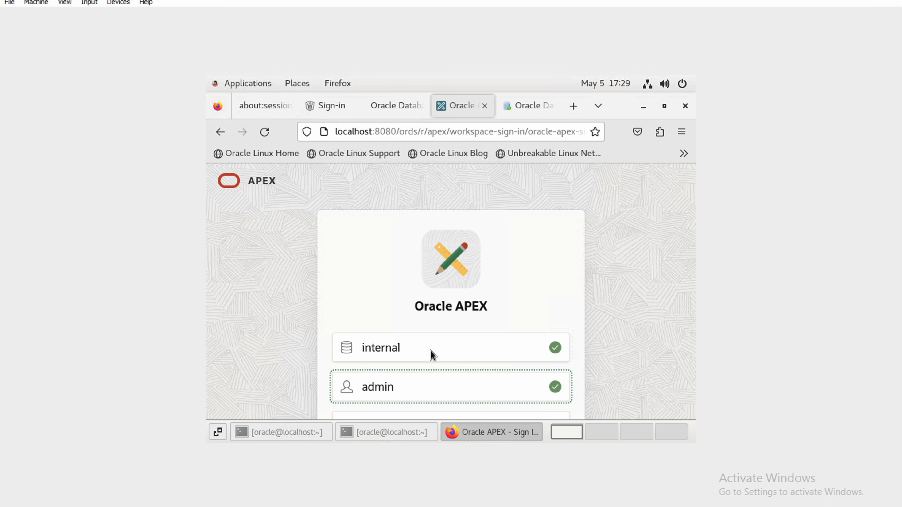
key(Tab)
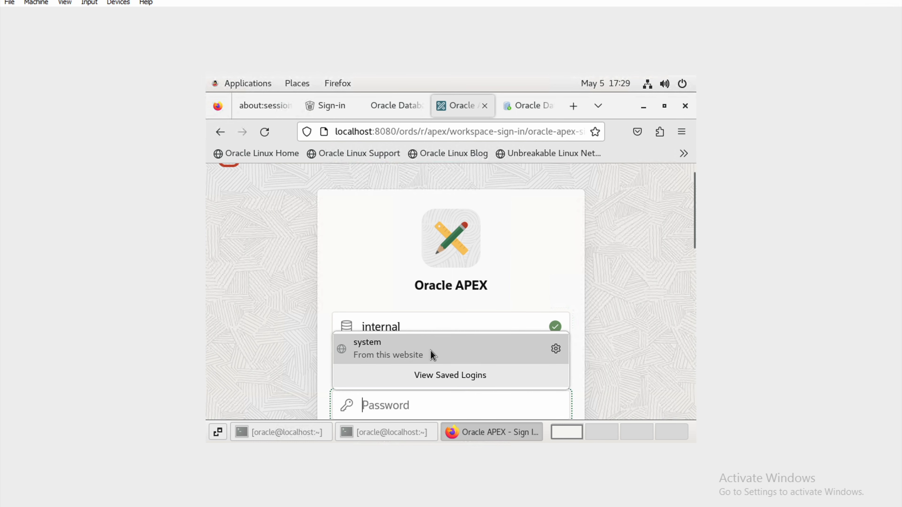
text(Or)
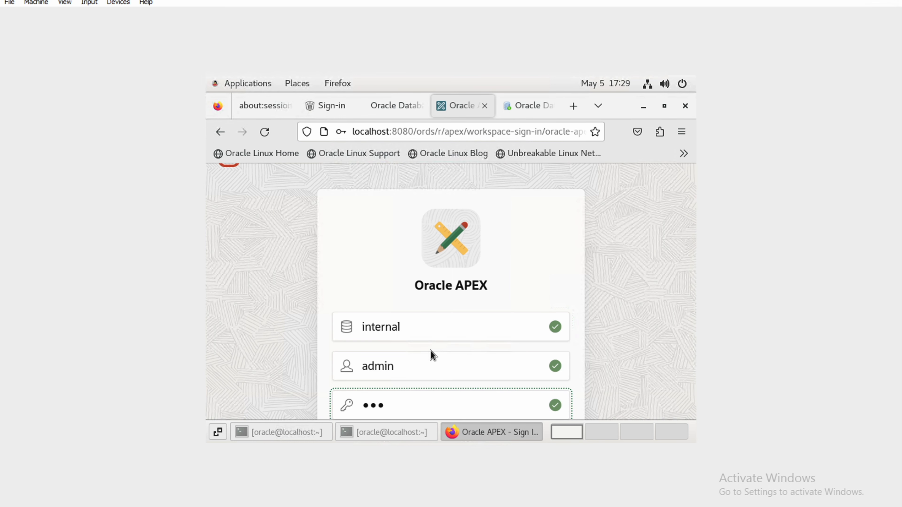
text(•••)
Submit the APEX sign-in, choose Don't save for the login, and minimize Firefox.
drag(693, 237, 694, 277)
click(450, 372)
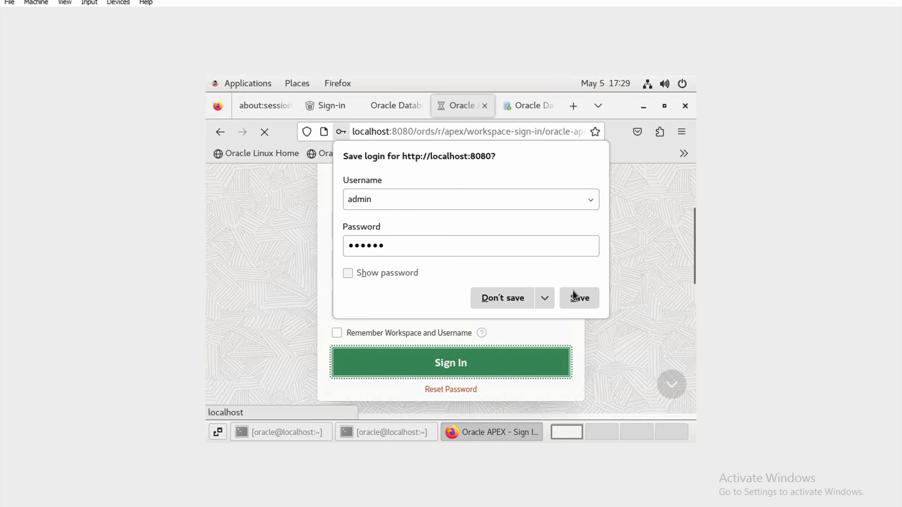
click(501, 306)
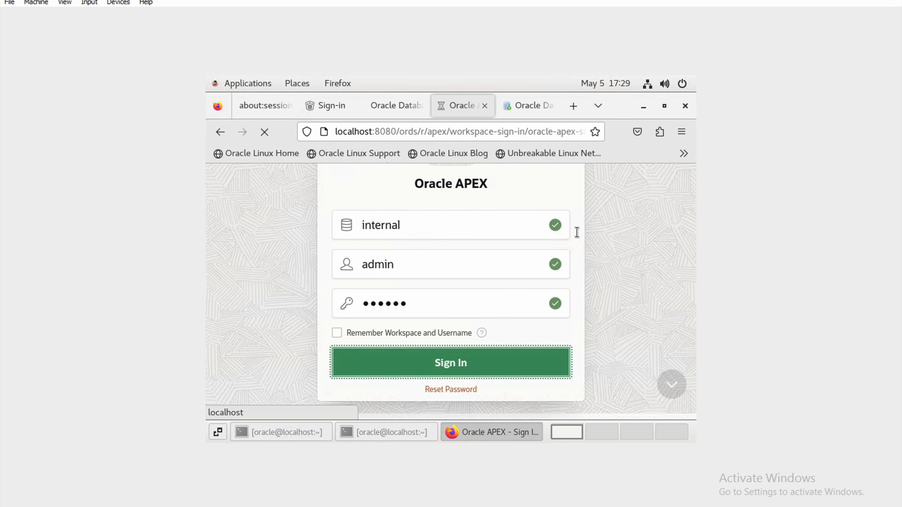
click(643, 107)
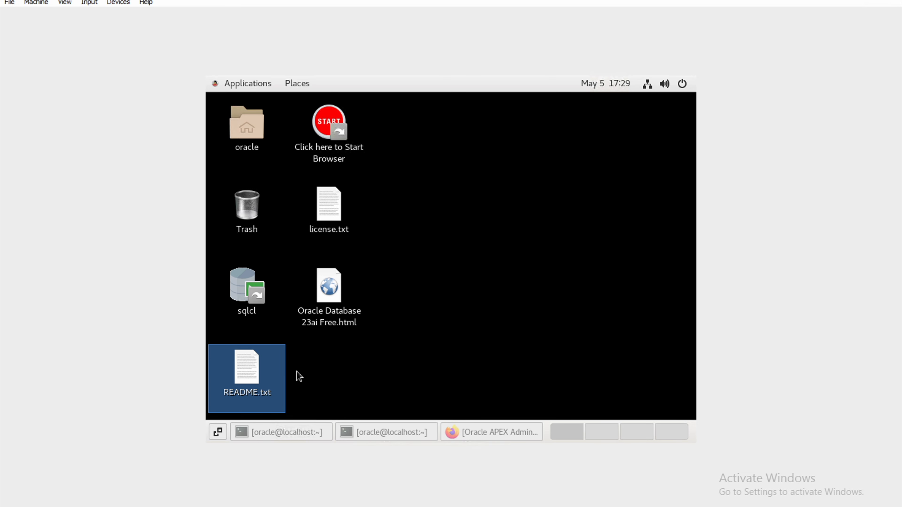
Open README.txt and highlight the testing note, SID/PDB, passwords, sample schemas and ORDS port lines.
key(Return)
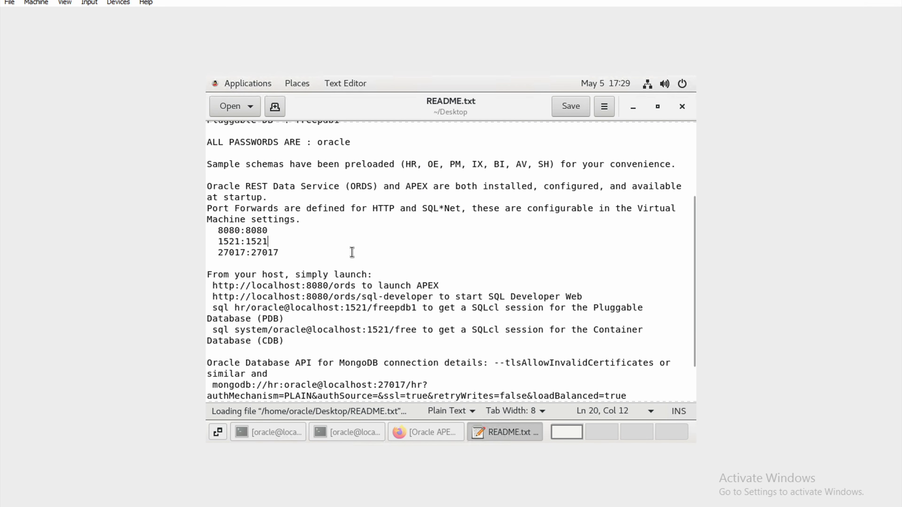
scroll(272, 195, up, 3)
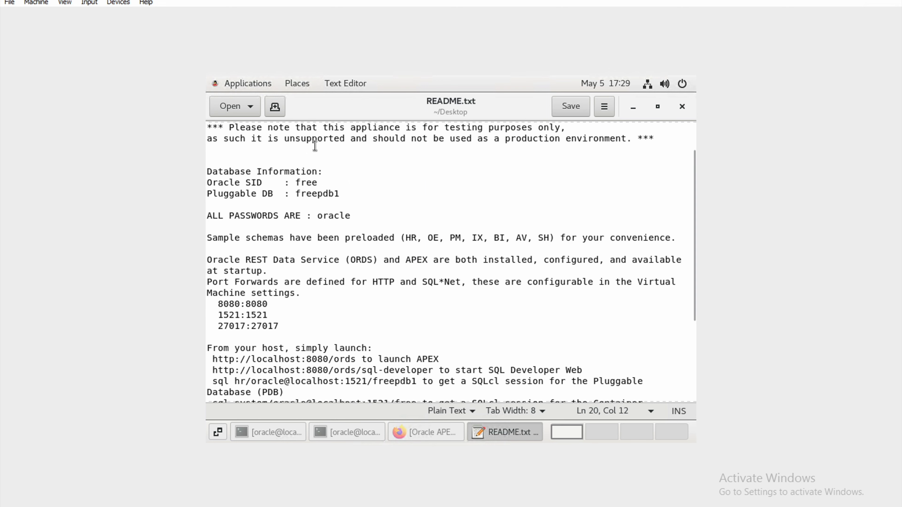
drag(468, 151, 217, 160)
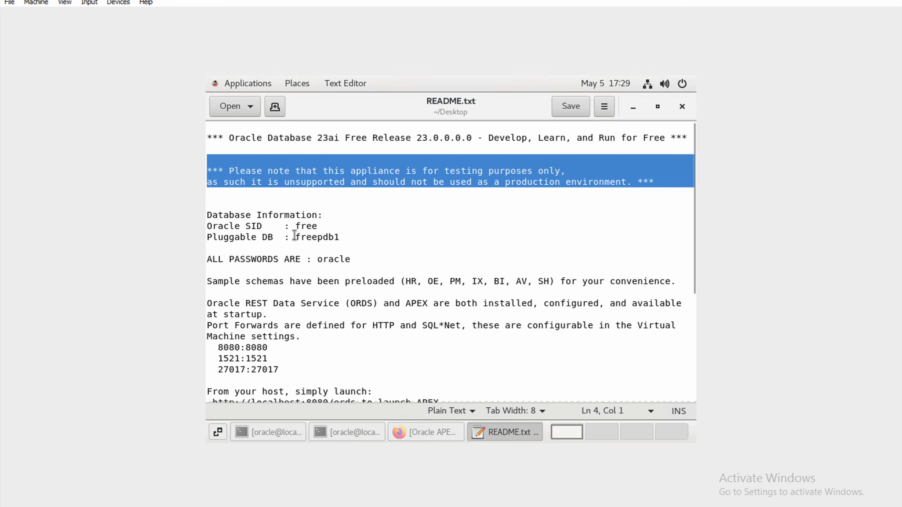
drag(351, 247, 206, 224)
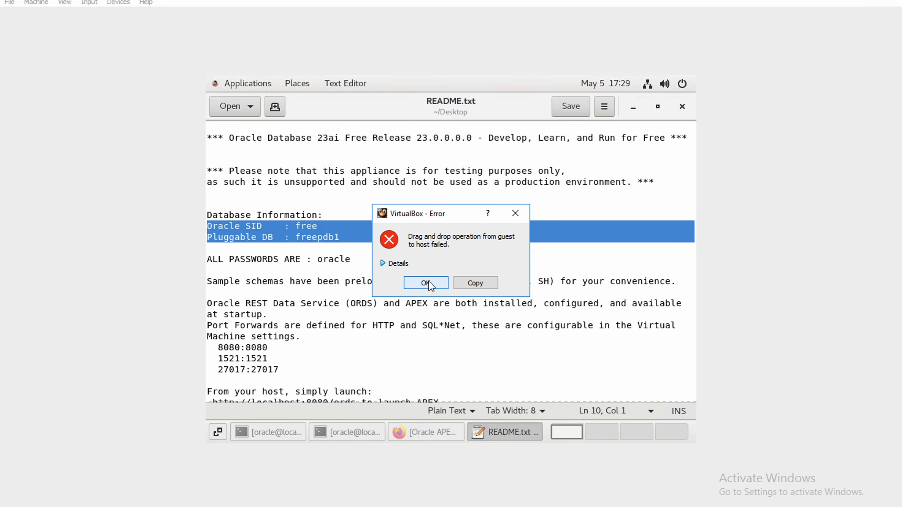
click(521, 216)
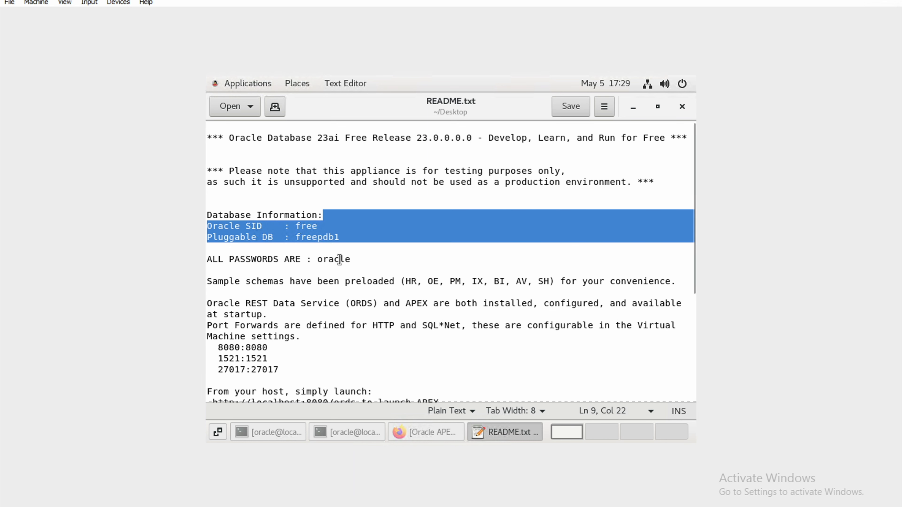
click(350, 257)
drag(350, 256, 201, 259)
drag(354, 292, 190, 271)
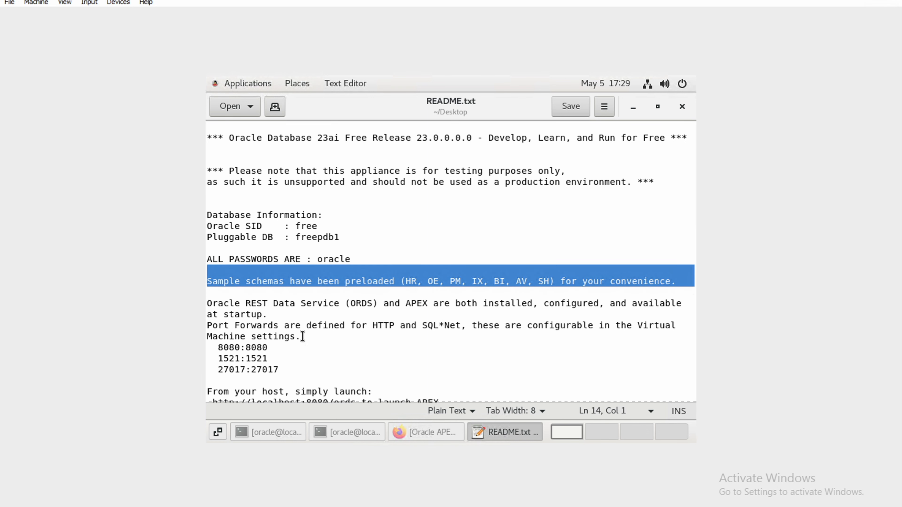
drag(292, 366, 202, 303)
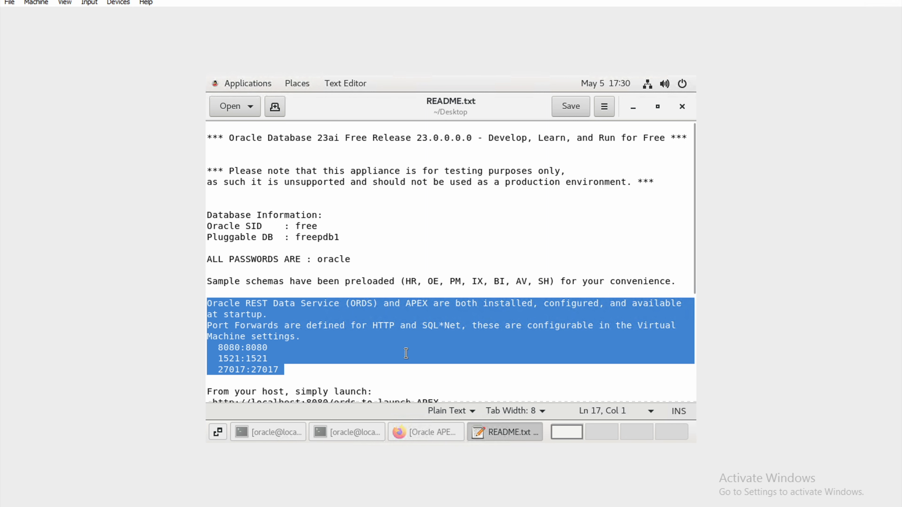
Highlight the APEX and SQL Developer Web URLs and both SQLcl connection commands.
scroll(406, 353, down, 1)
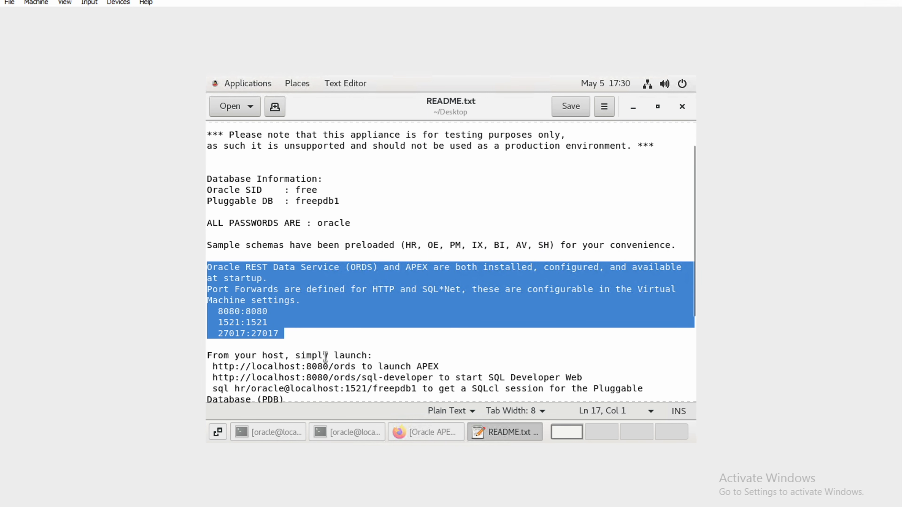
scroll(325, 357, down, 1)
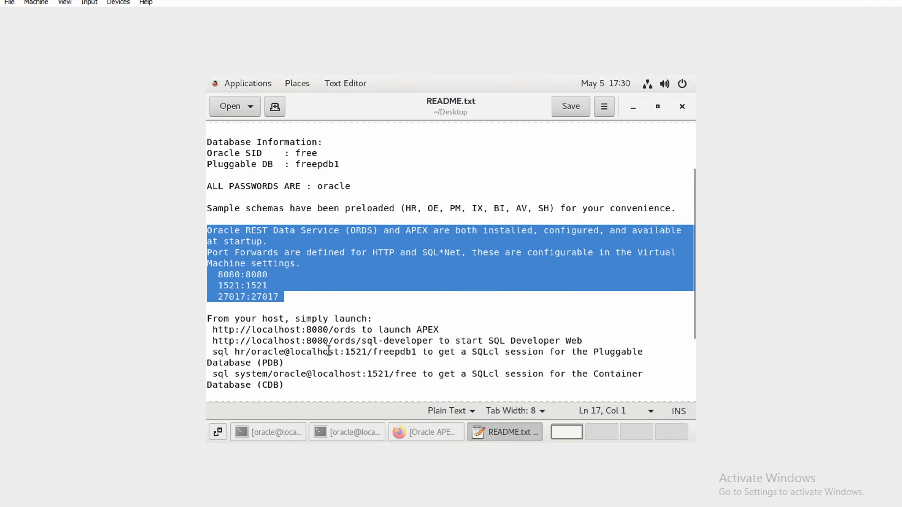
drag(440, 331, 223, 329)
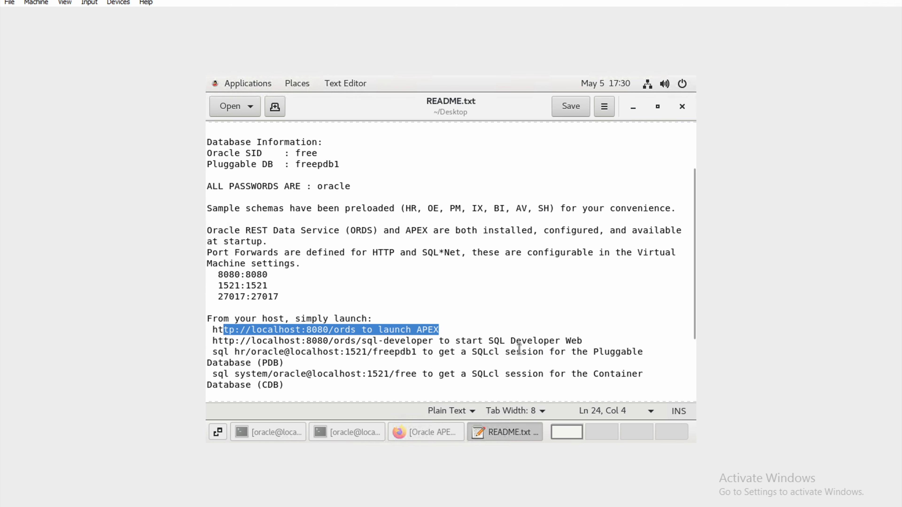
drag(613, 343, 229, 341)
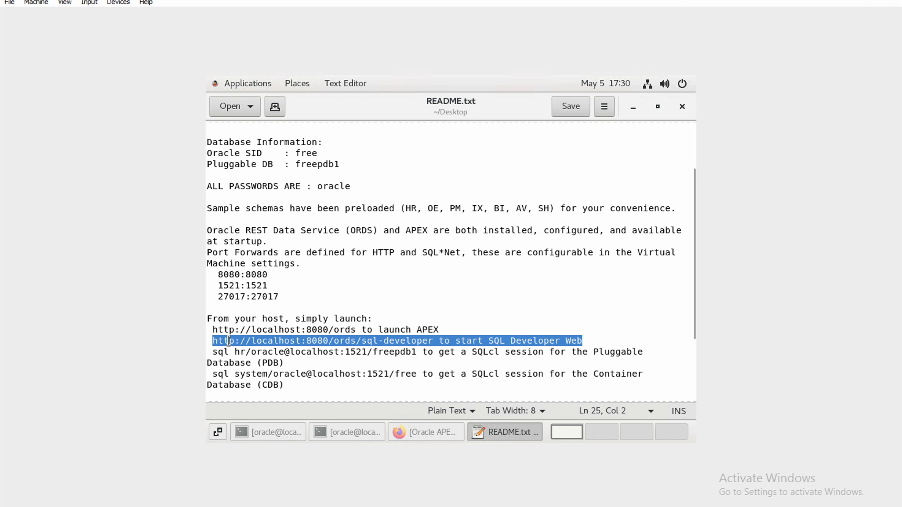
drag(302, 363, 203, 351)
drag(307, 384, 213, 373)
Highlight the MongoDB connection string and REST-enabled HR note, then minimize gedit.
scroll(335, 363, down, 1)
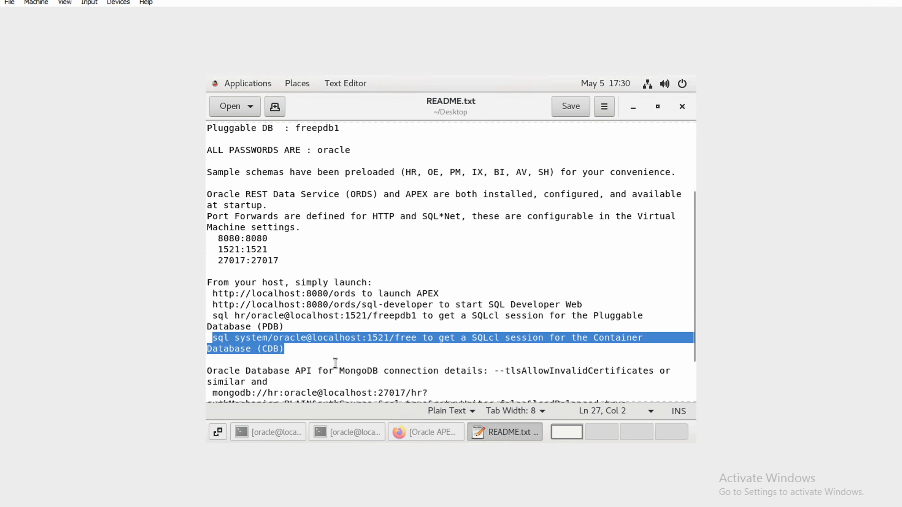
scroll(333, 362, down, 2)
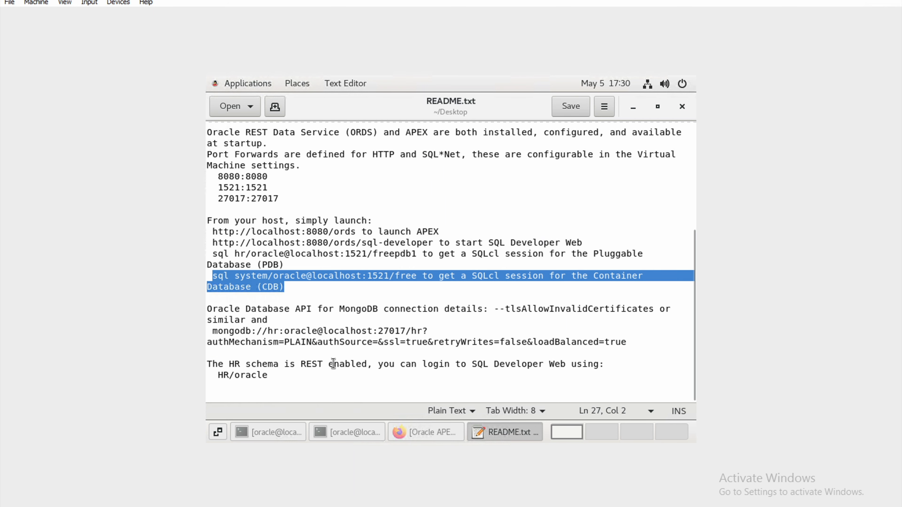
drag(245, 353, 209, 318)
drag(265, 369, 245, 363)
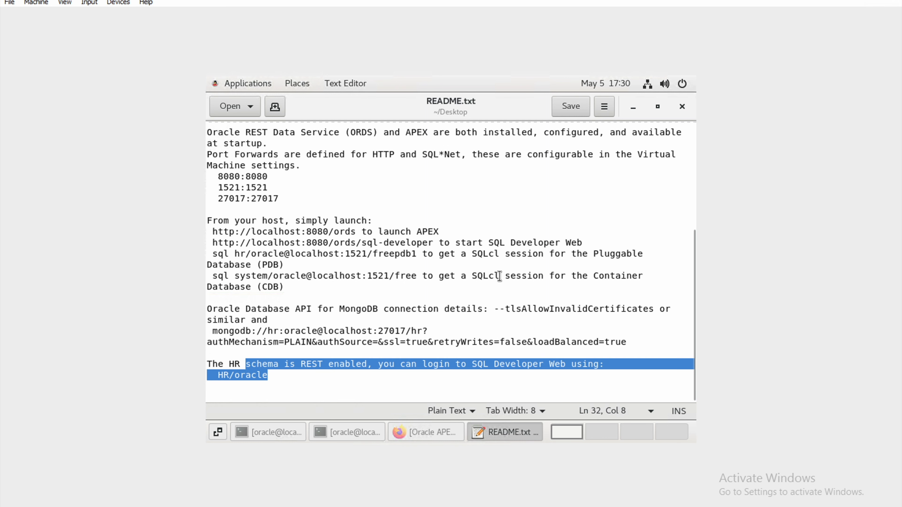
click(638, 109)
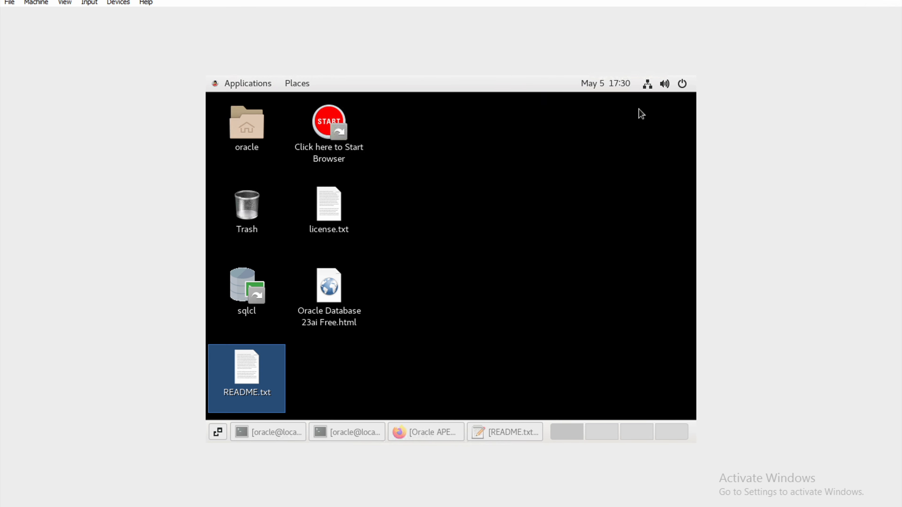
Bring up Chrome and select the hr schema part of the Database Actions Launchpad address.
click(430, 426)
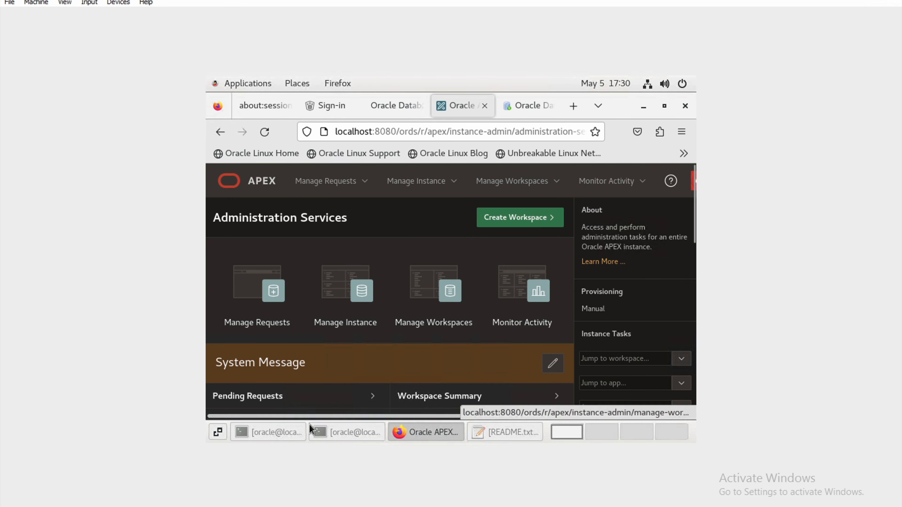
mouse_move(261, 498)
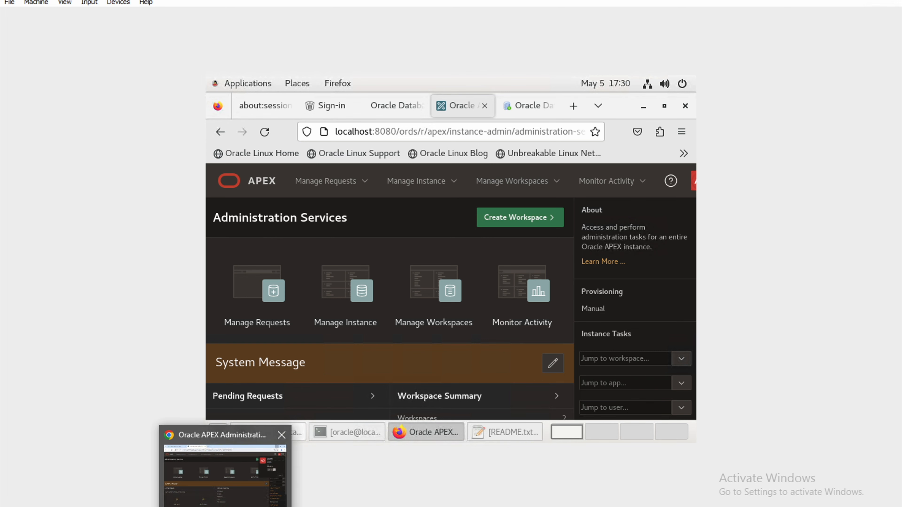
click(223, 461)
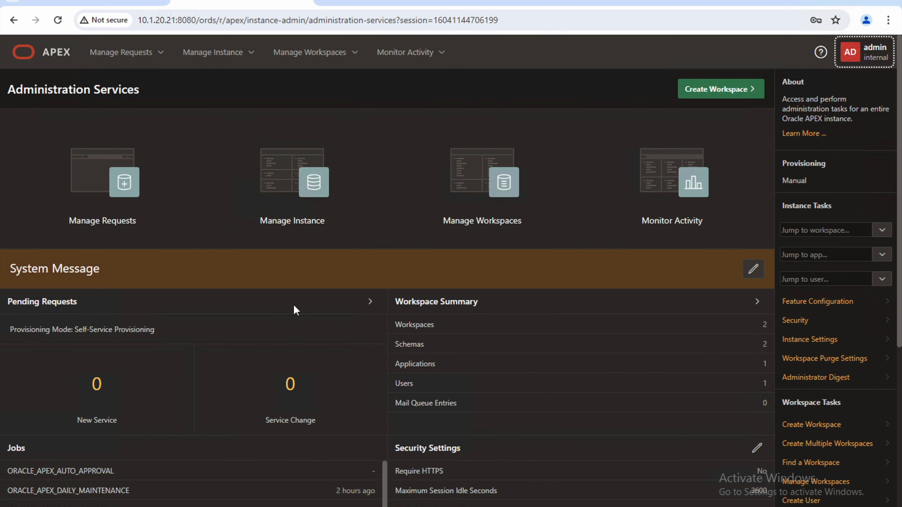
click(101, 2)
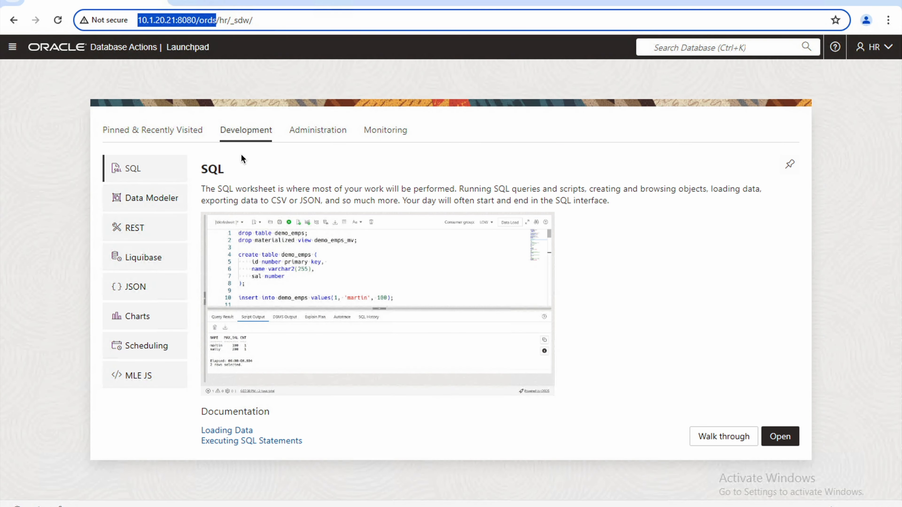
click(224, 21)
double_click(224, 20)
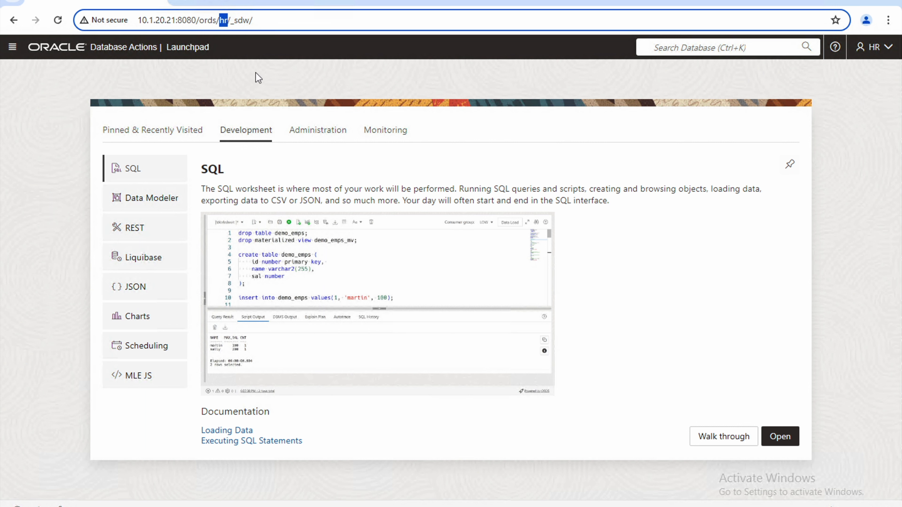
View APEX Manage Workspaces, then return to the HR Launchpad and its navigation menu.
click(247, 4)
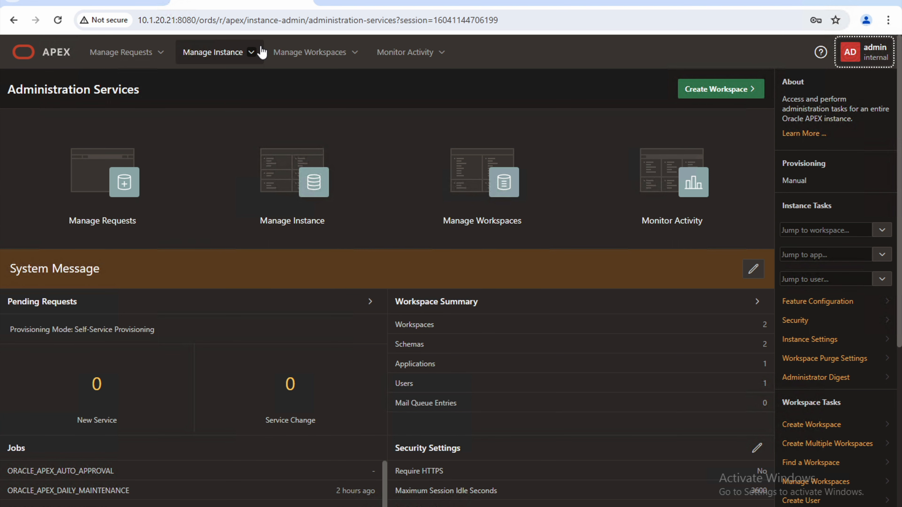
click(509, 184)
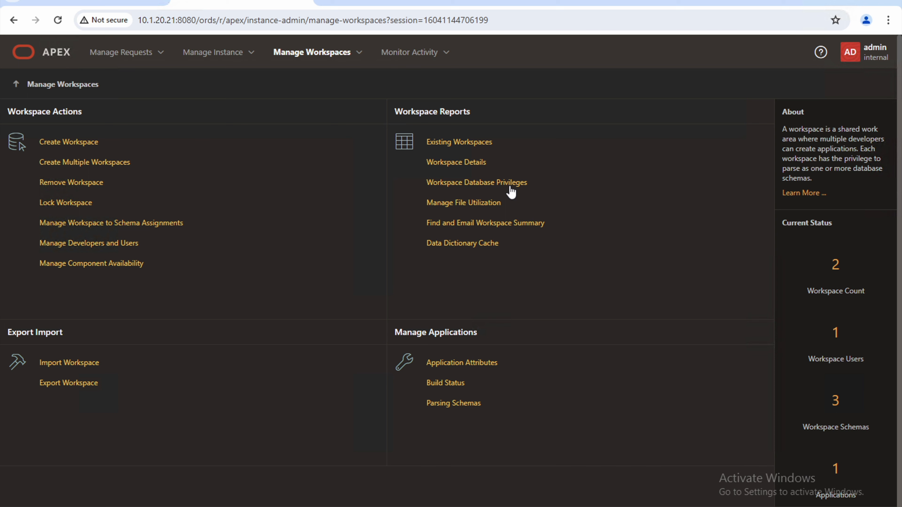
click(93, 2)
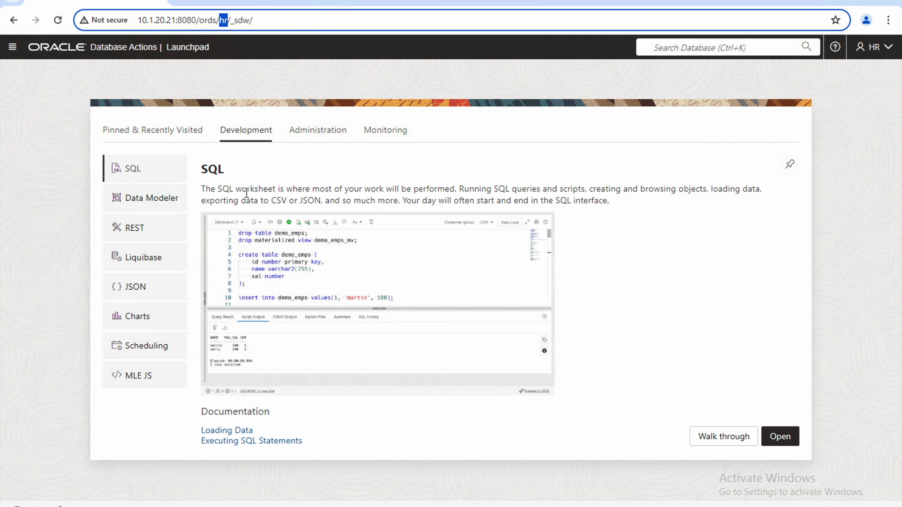
click(12, 46)
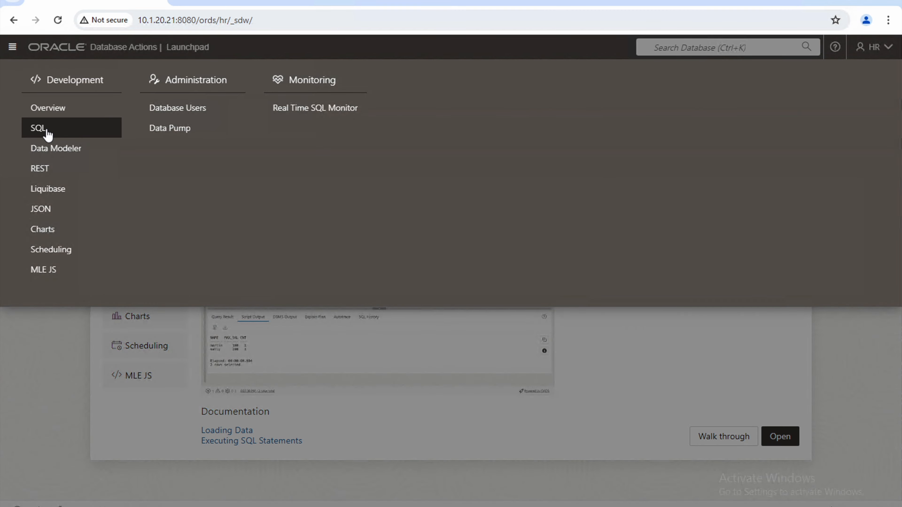
Open the SQL worksheet for the HR schema and close the SQL History tour tip.
click(47, 132)
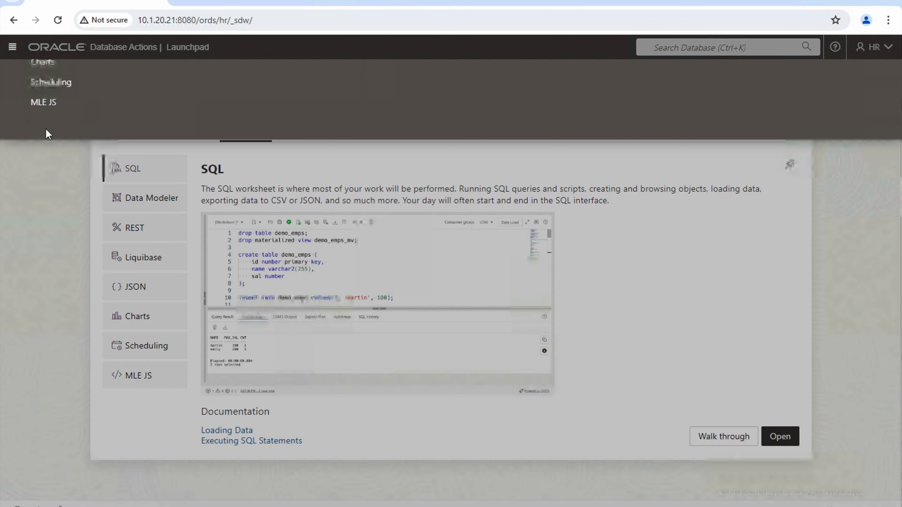
click(170, 205)
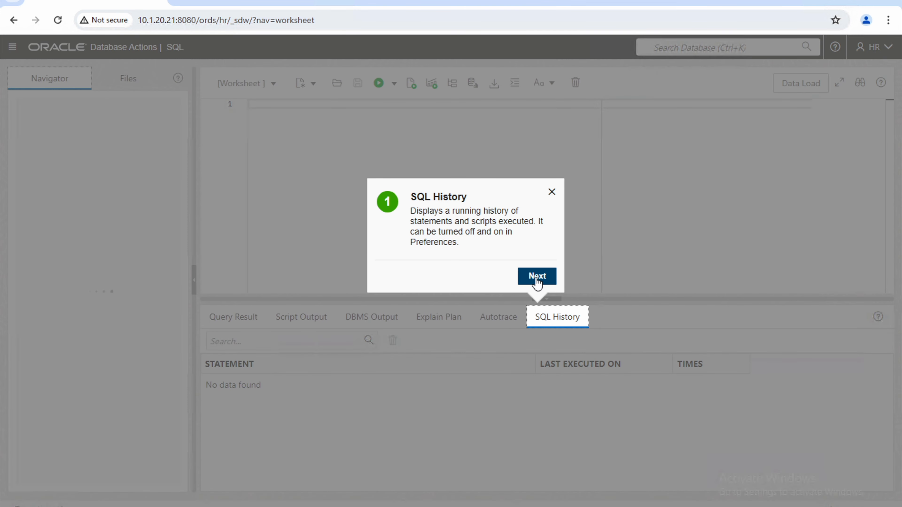
click(552, 193)
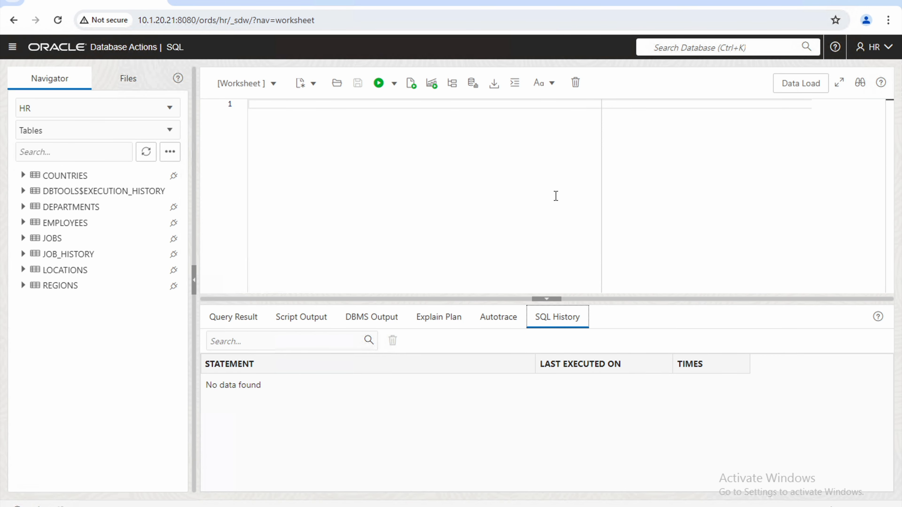
click(58, 177)
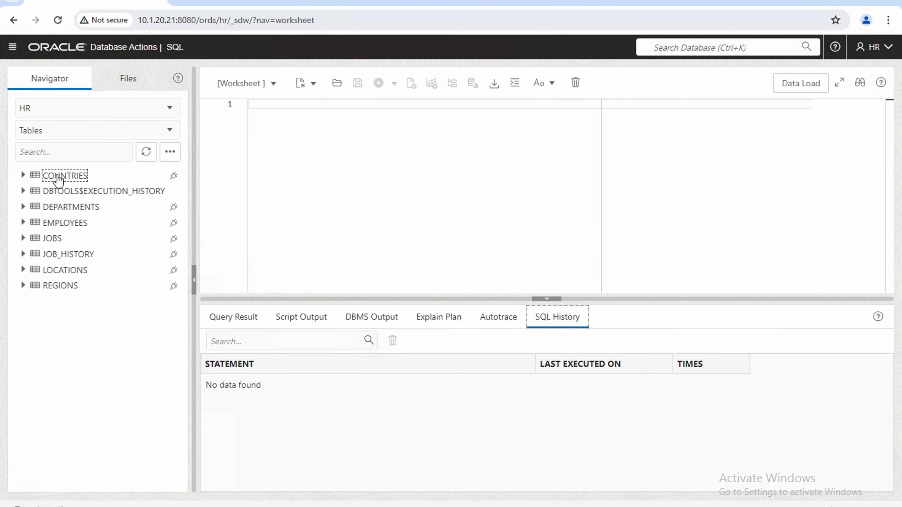
click(58, 178)
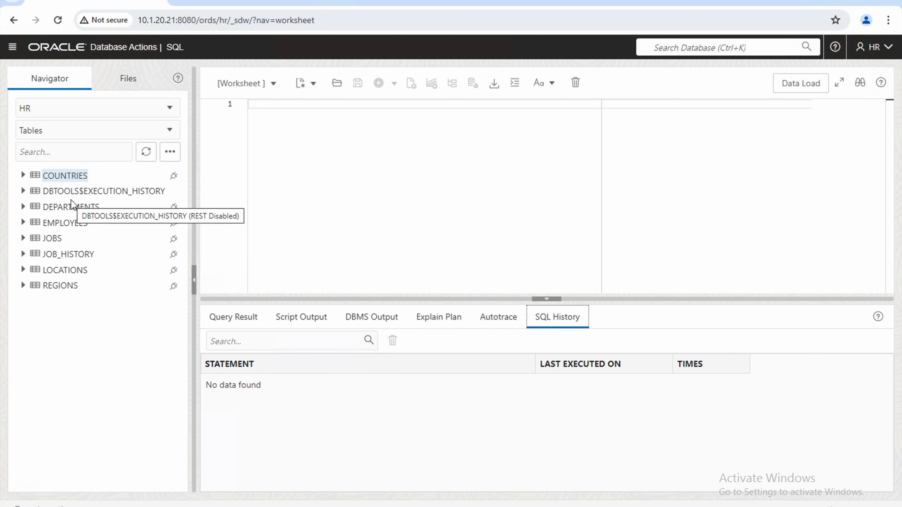
right_click(66, 180)
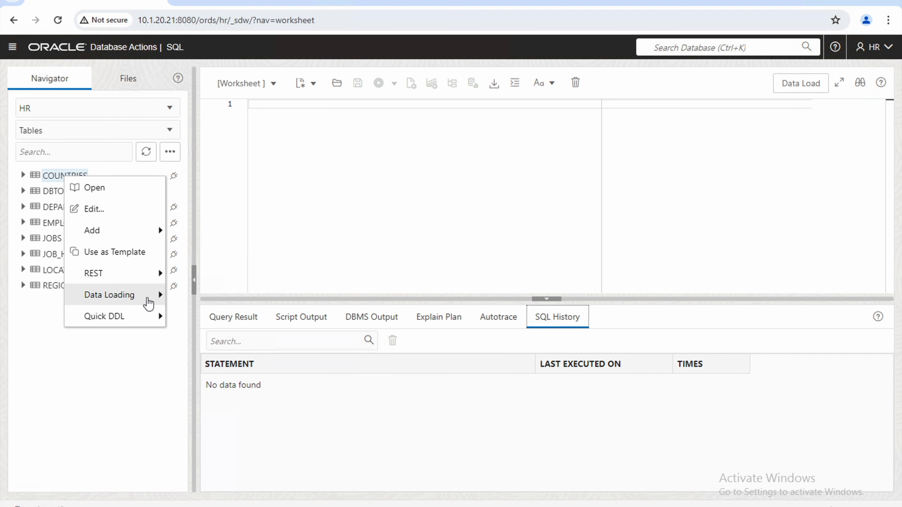
mouse_move(148, 302)
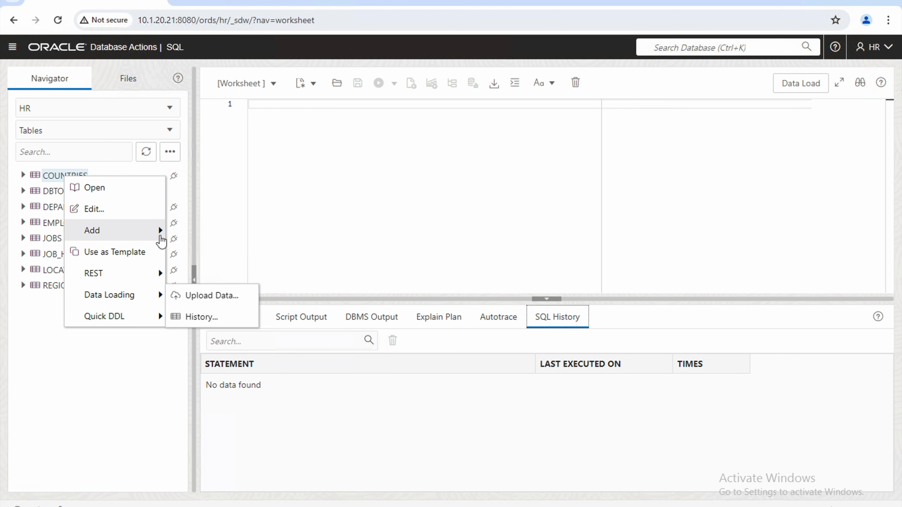
mouse_move(162, 241)
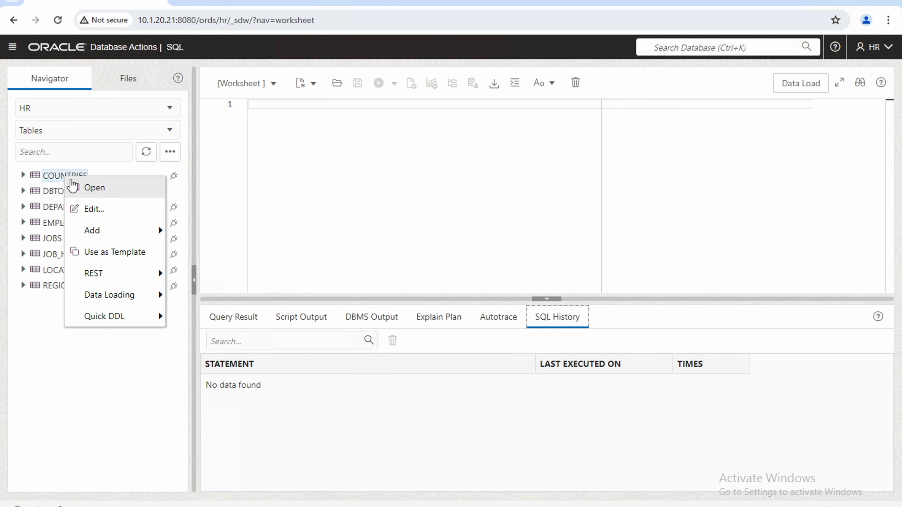
click(93, 188)
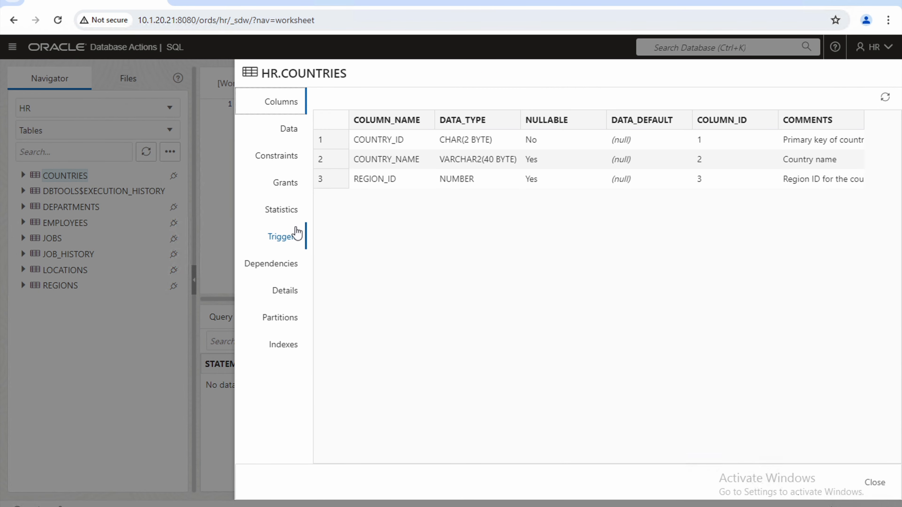
click(288, 134)
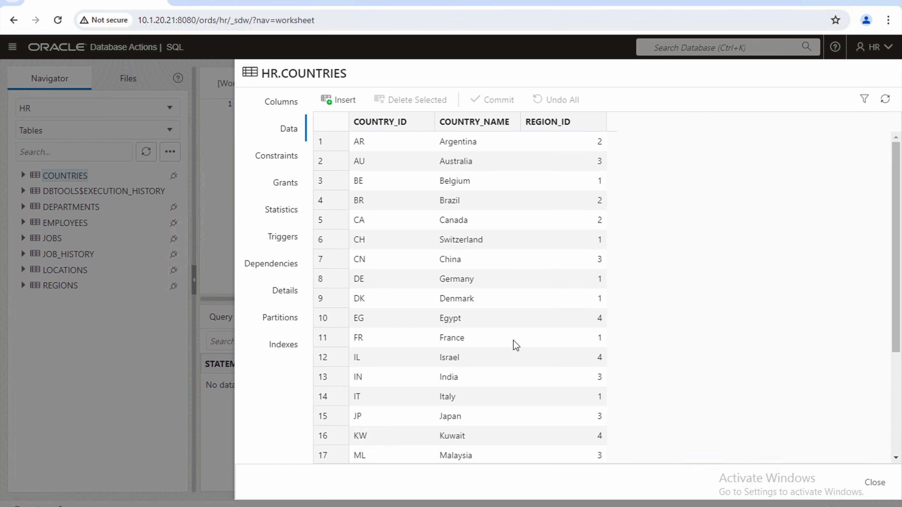
scroll(516, 345, down, 5)
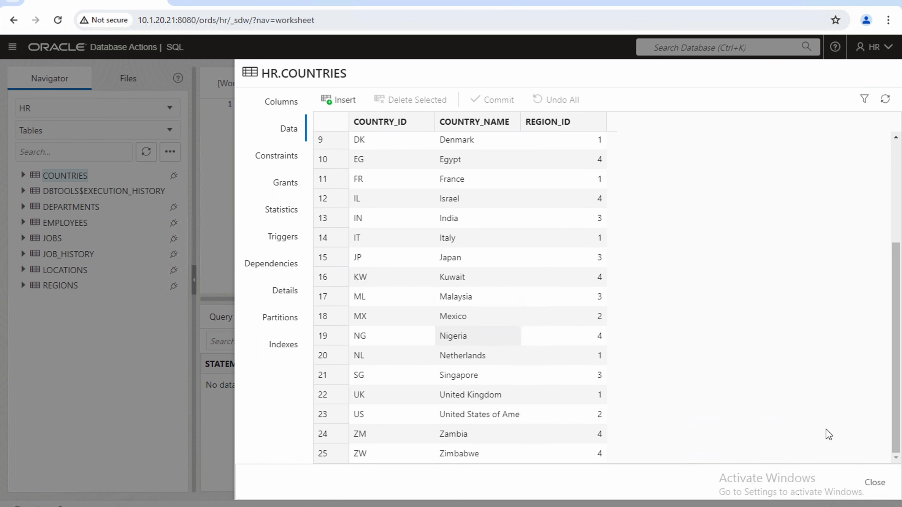
click(879, 484)
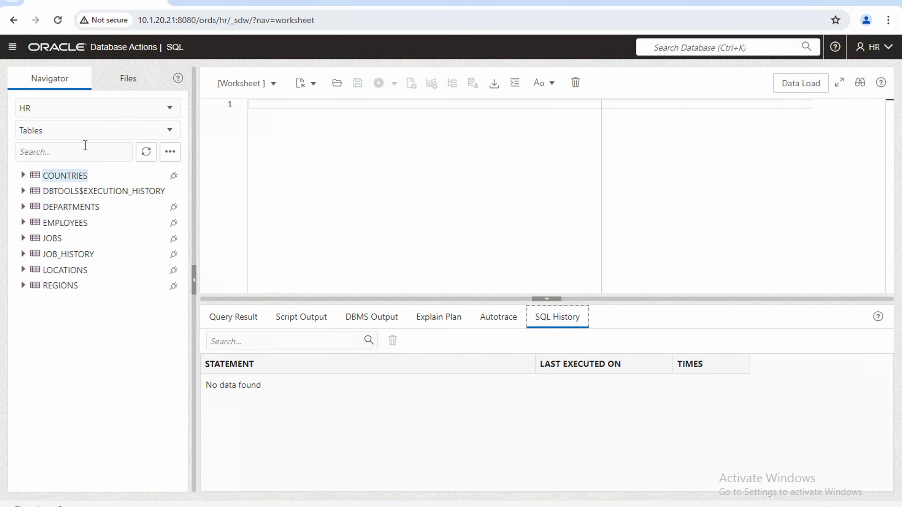
From the REST section, open the AutoREST overview and copy the COUNTRIES card's endpoint URL.
click(14, 48)
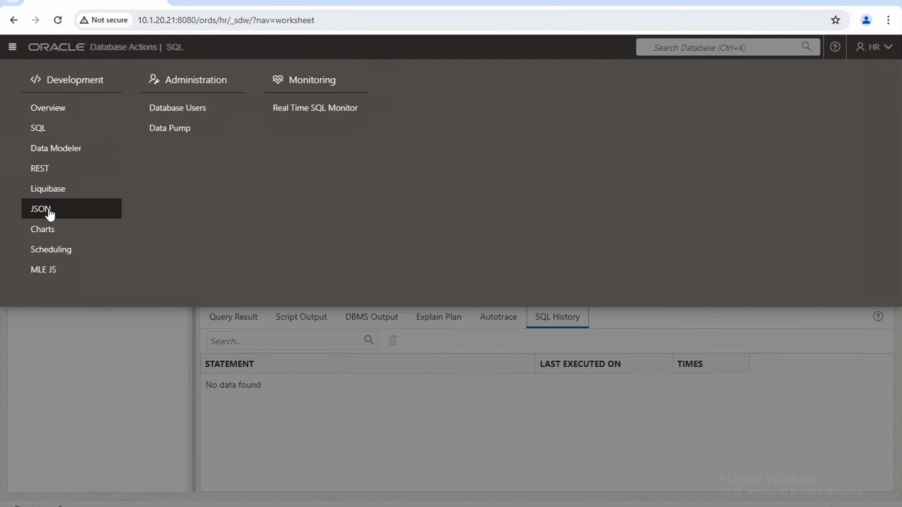
click(47, 177)
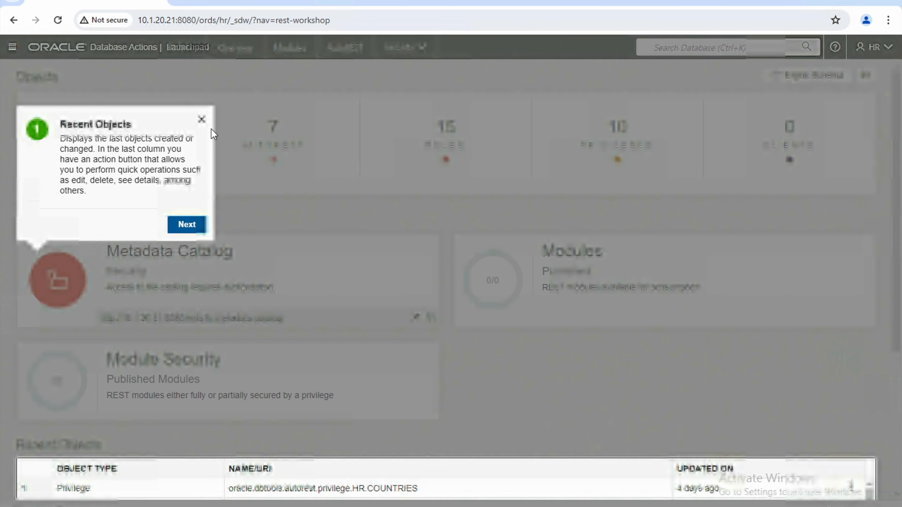
click(201, 120)
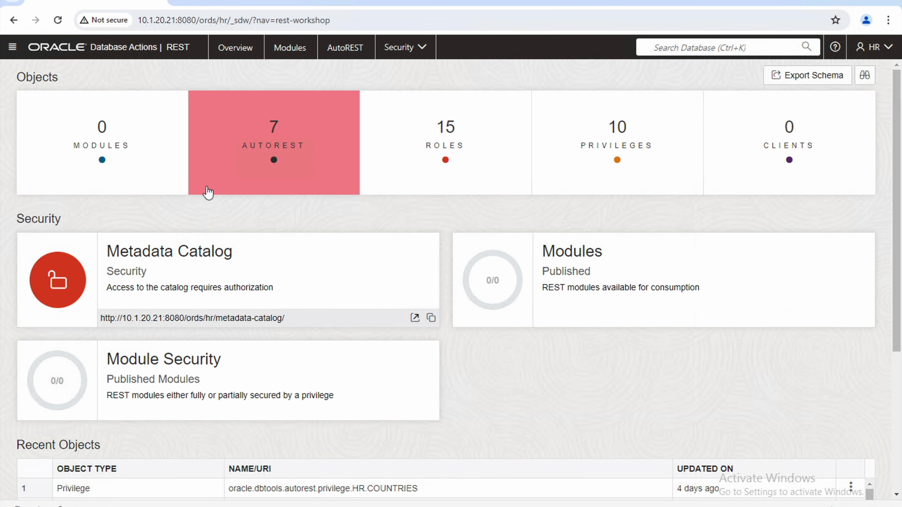
click(250, 134)
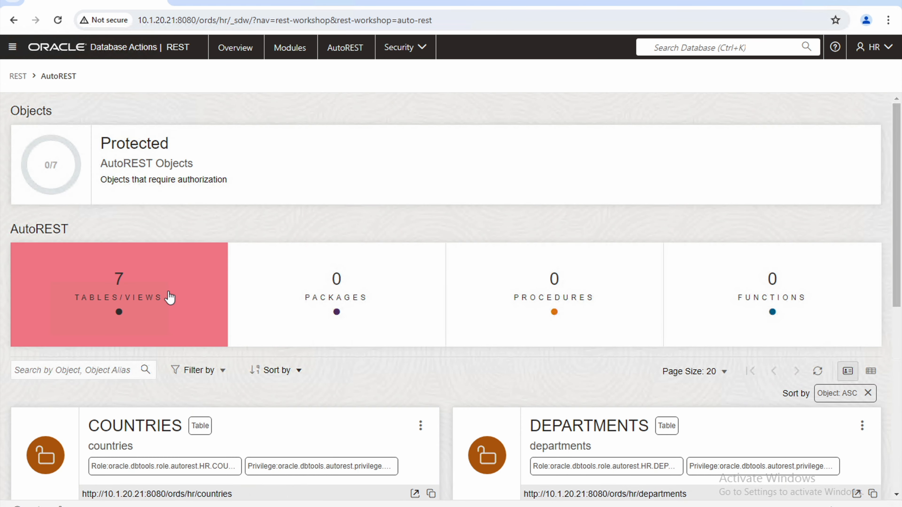
scroll(170, 297, down, 2)
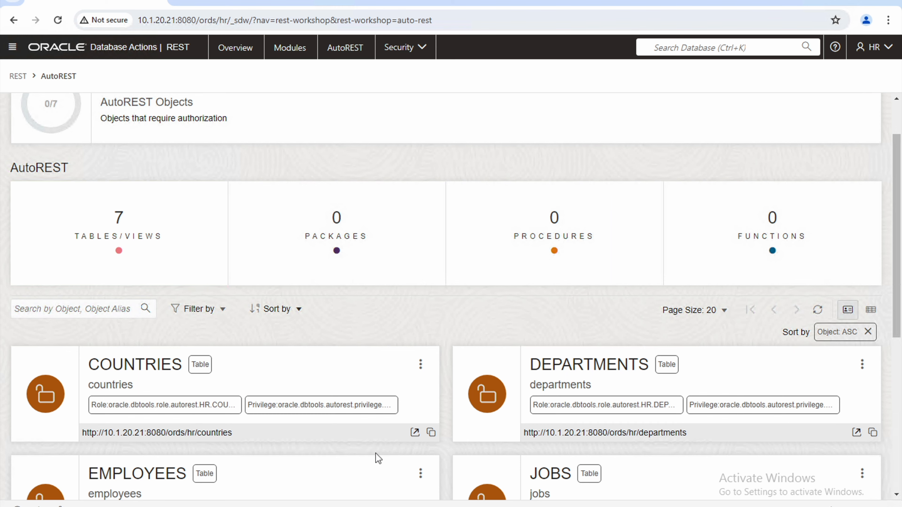
click(430, 435)
Load the COUNTRIES endpoint in a new Chrome tab as pretty-printed JSON, then return to Database Actions.
key(ctrl+t)
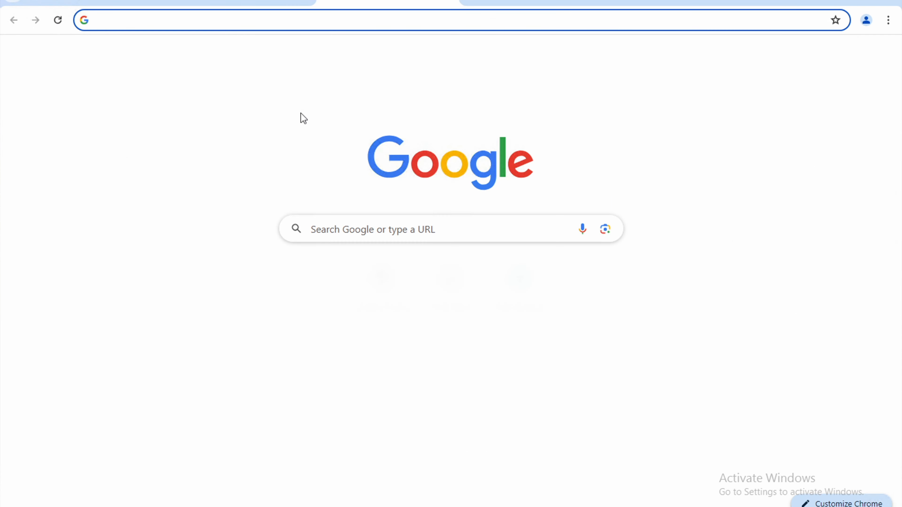
key(ctrl+v)
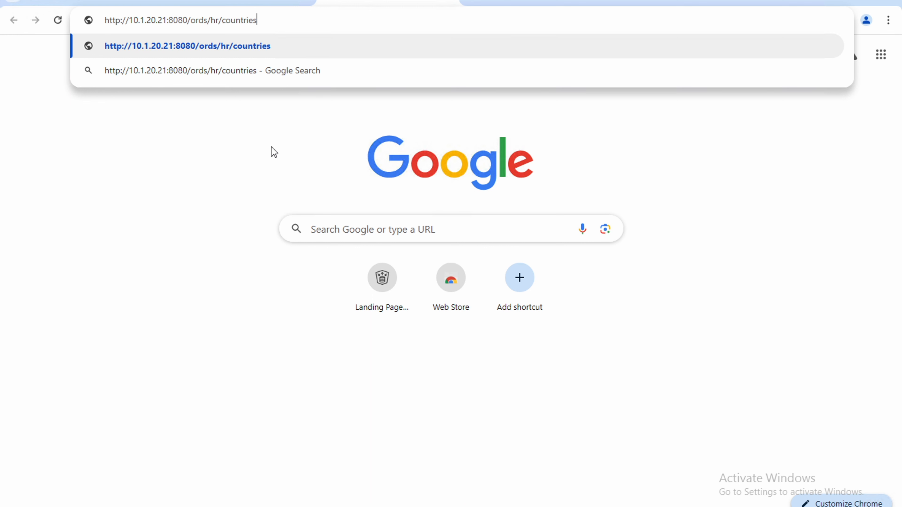
key(Return)
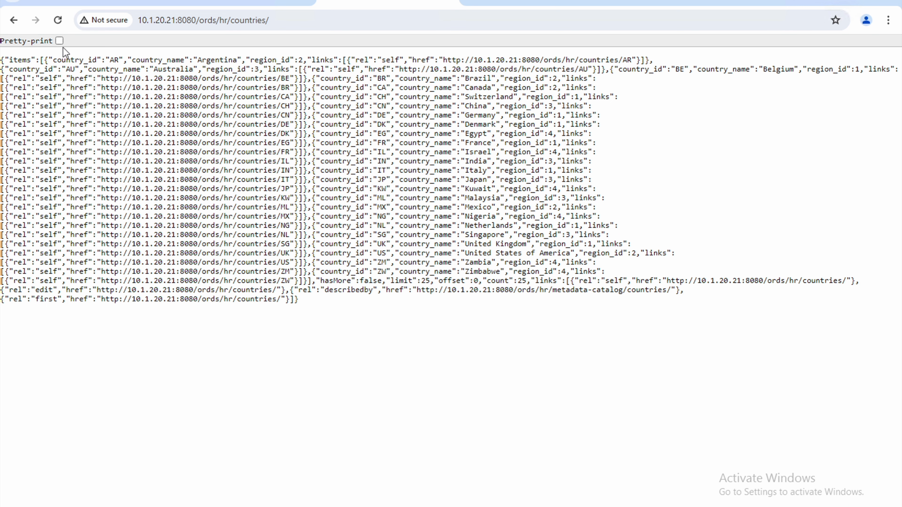
click(59, 41)
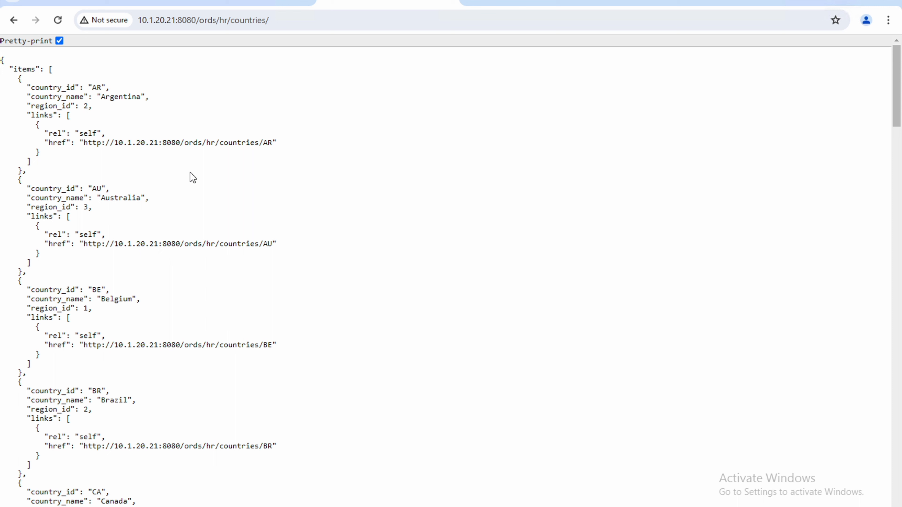
scroll(254, 278, down, 7)
scroll(254, 279, up, 7)
click(115, 4)
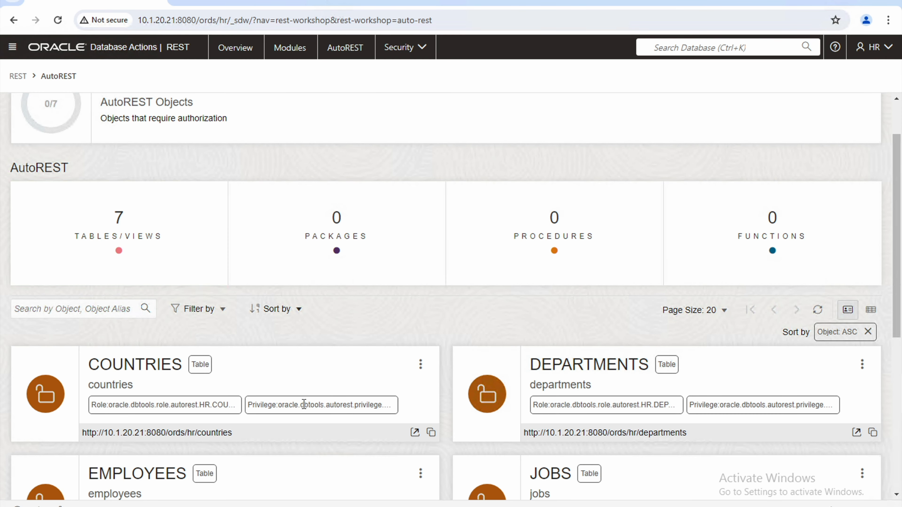
Browse the AutoREST cards, view the REST roles, then open the HR AutoREST privileges list.
scroll(303, 404, down, 3)
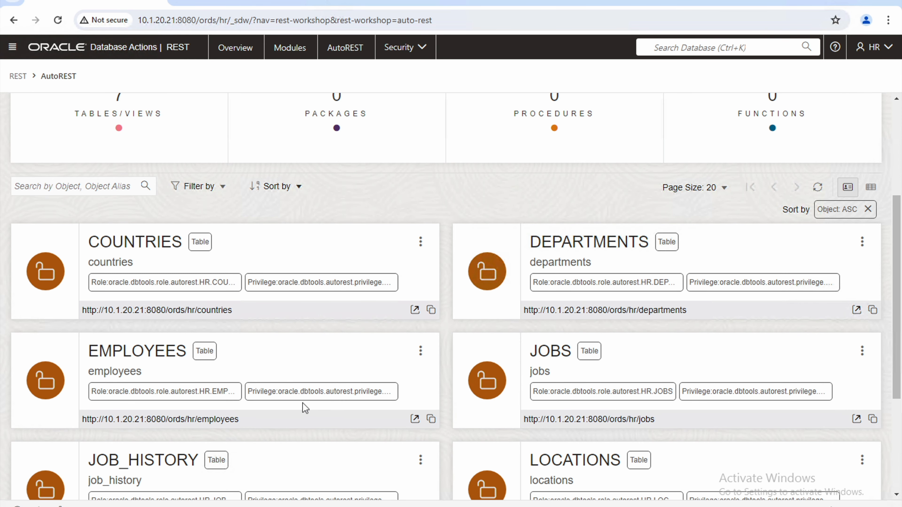
scroll(305, 407, down, 5)
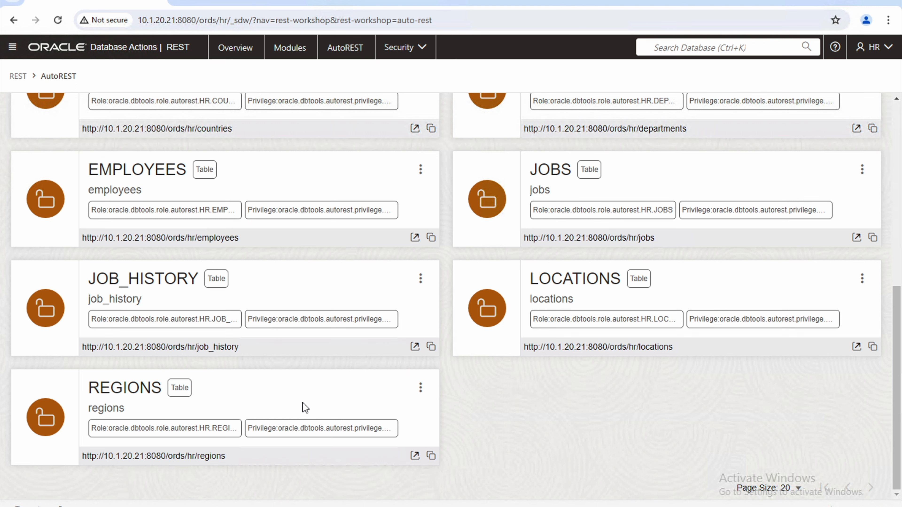
scroll(305, 407, up, 6)
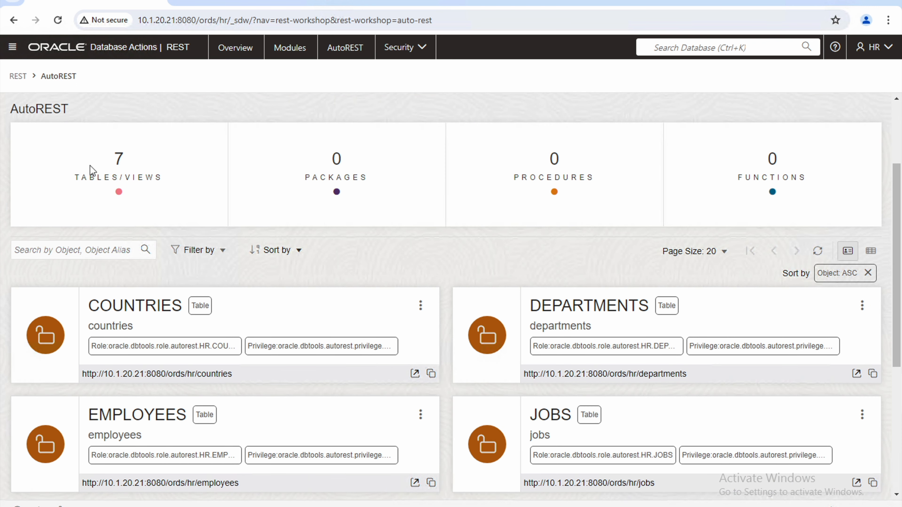
click(17, 76)
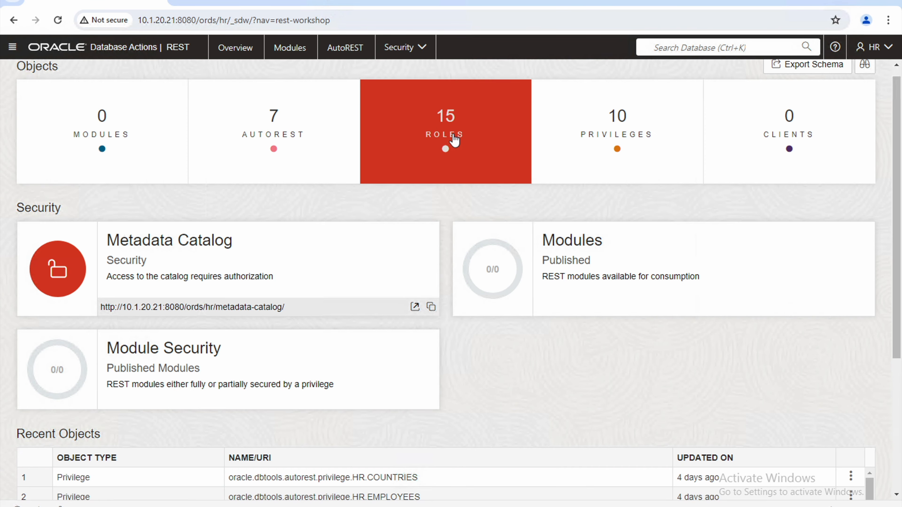
click(454, 140)
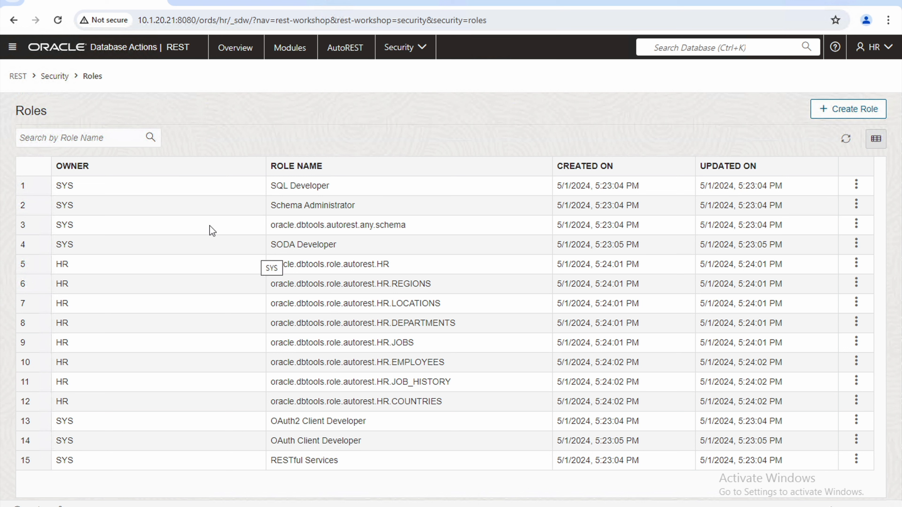
click(18, 77)
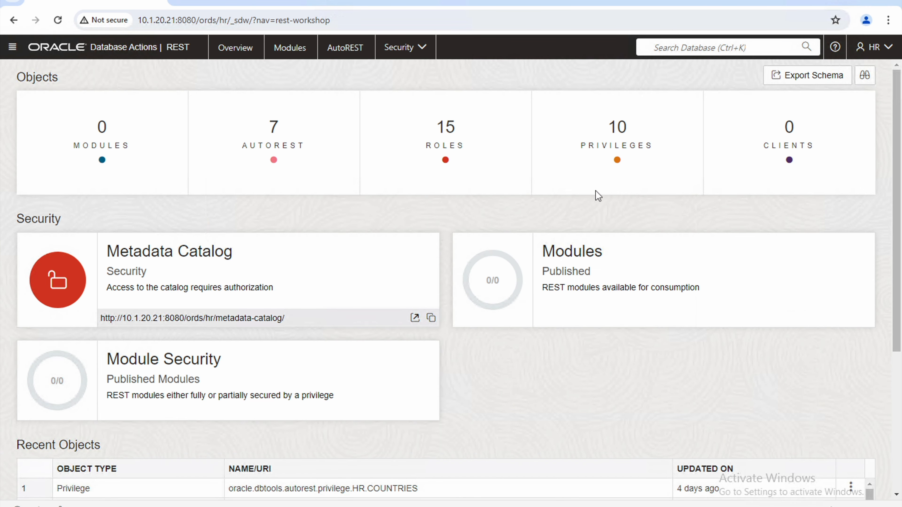
click(610, 176)
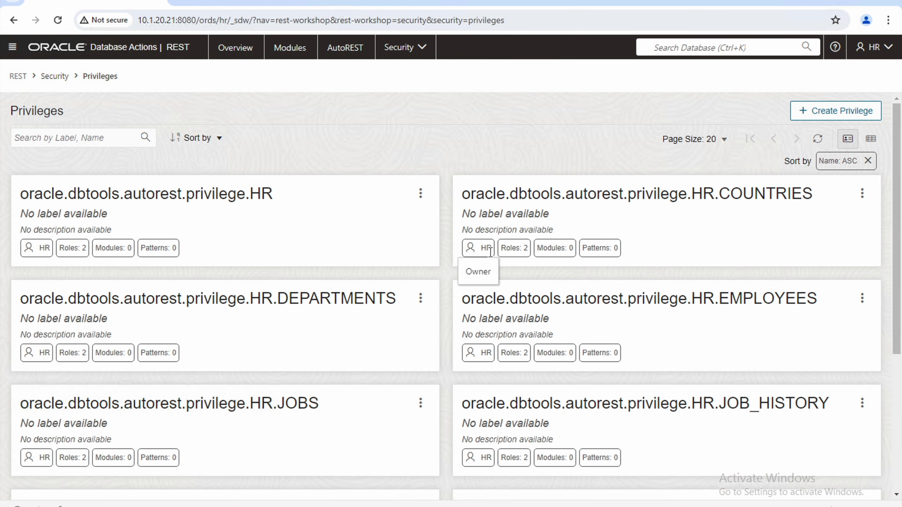
click(15, 50)
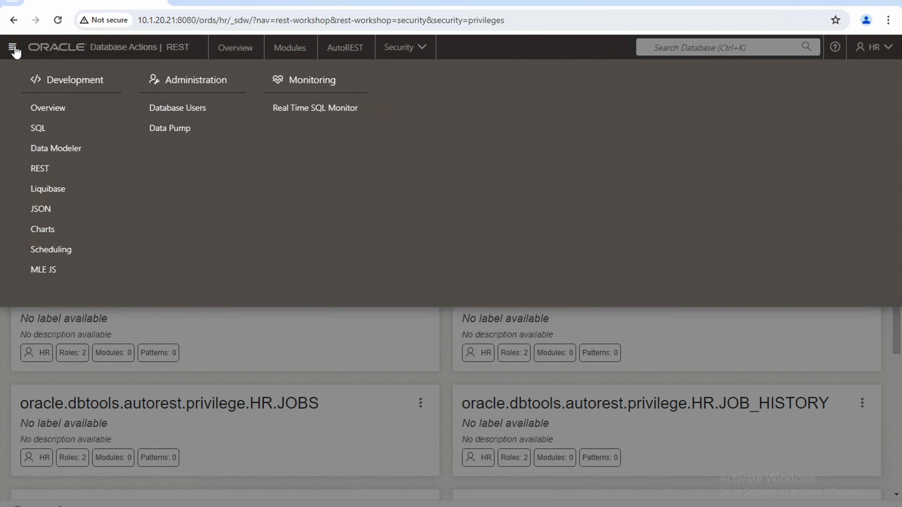
Open the empty Charts and Dashboards page and toggle its Charts filter.
click(59, 234)
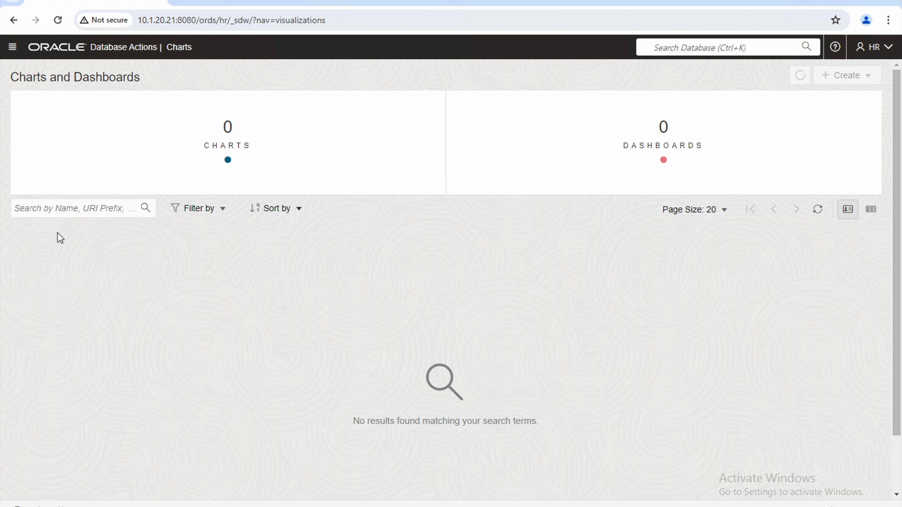
click(227, 141)
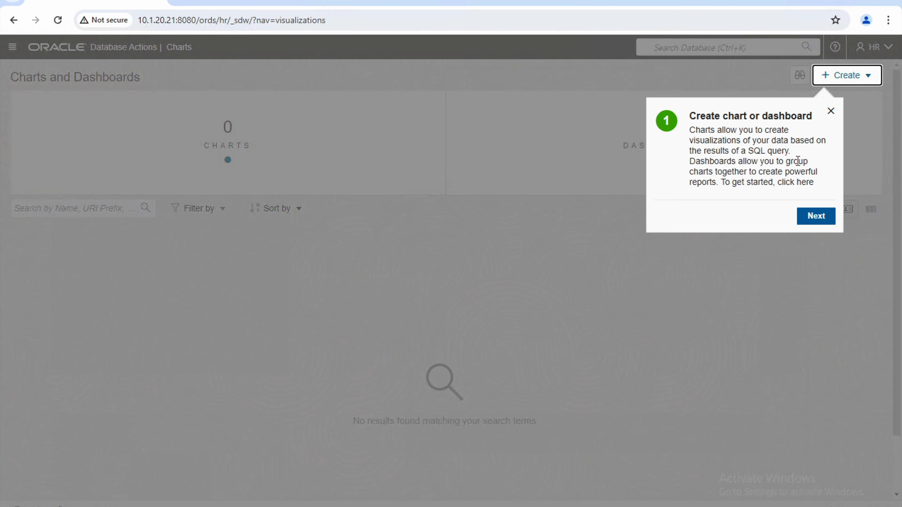
click(831, 111)
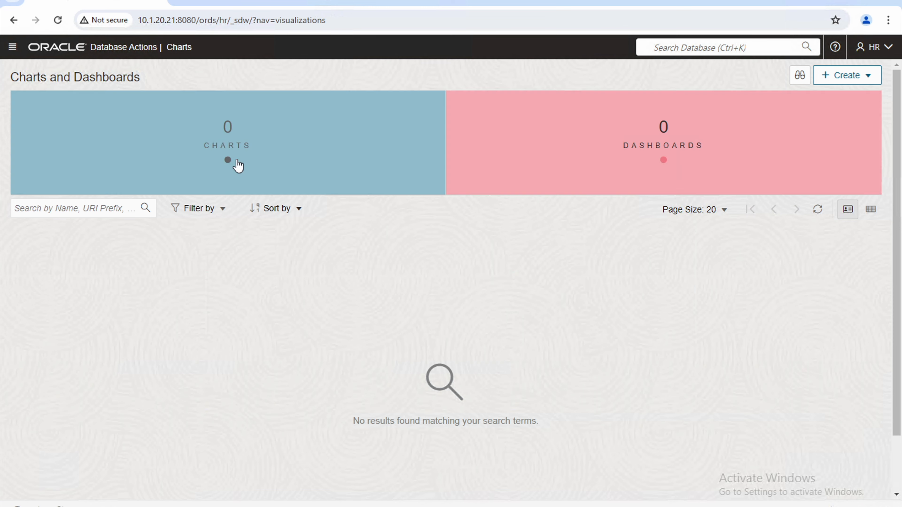
click(238, 166)
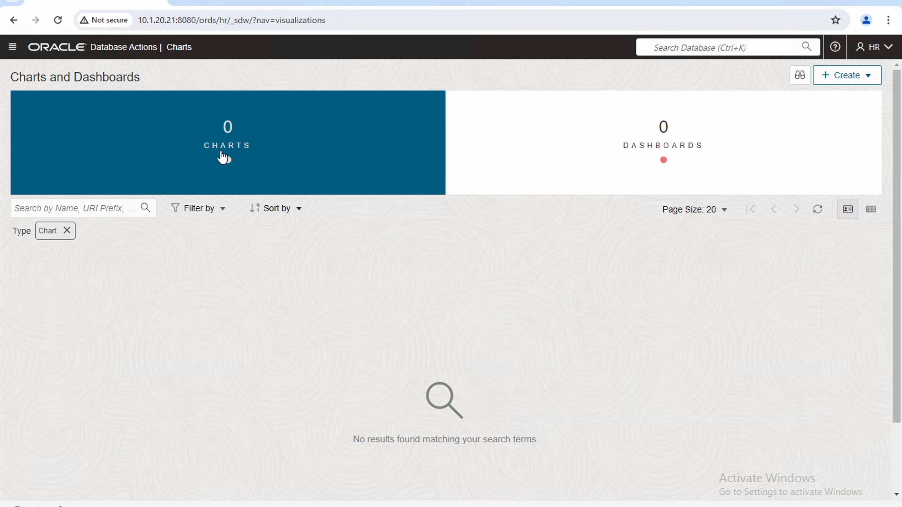
click(228, 146)
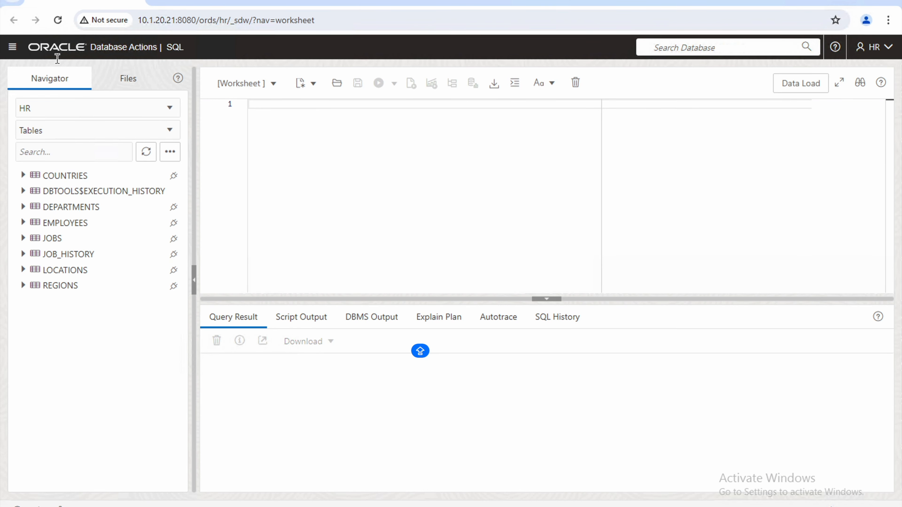
Select the department employee-count query in the worksheet, then open Create options on Charts and Dashboards.
click(12, 48)
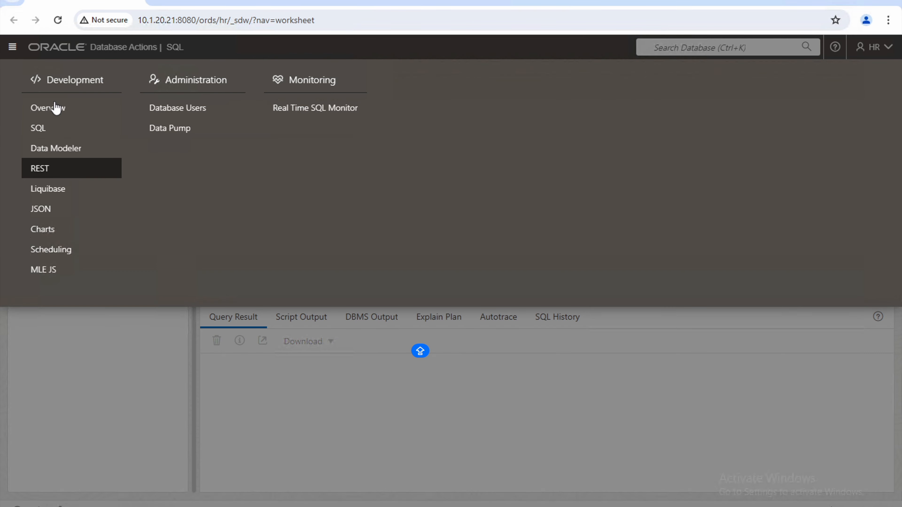
click(42, 229)
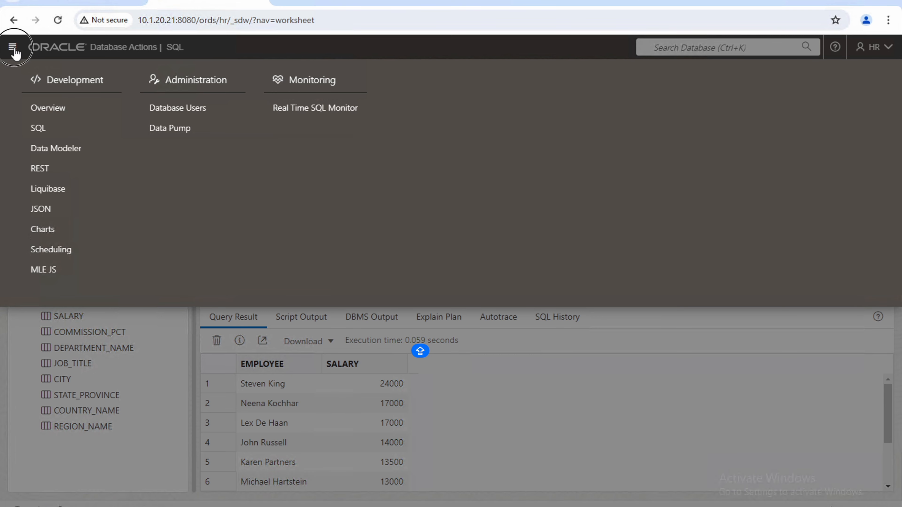
click(13, 47)
click(341, 172)
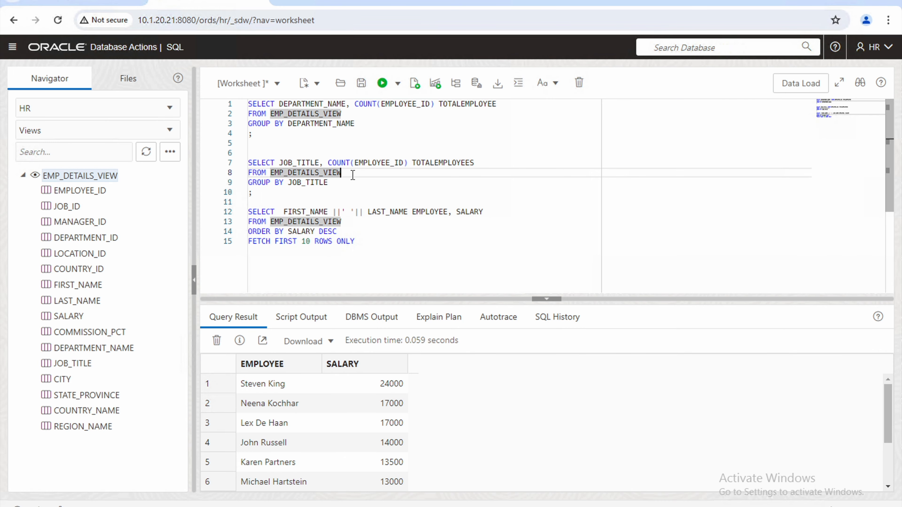
drag(258, 137, 238, 95)
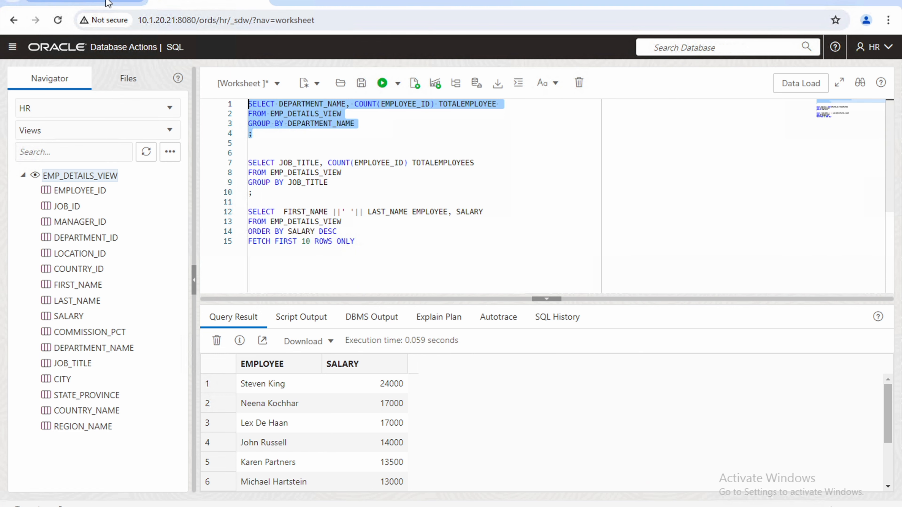
click(85, 4)
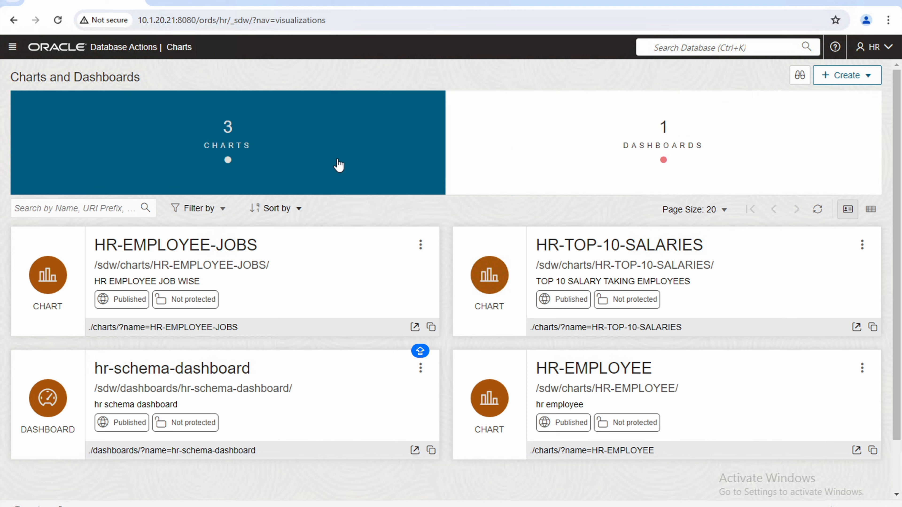
click(841, 78)
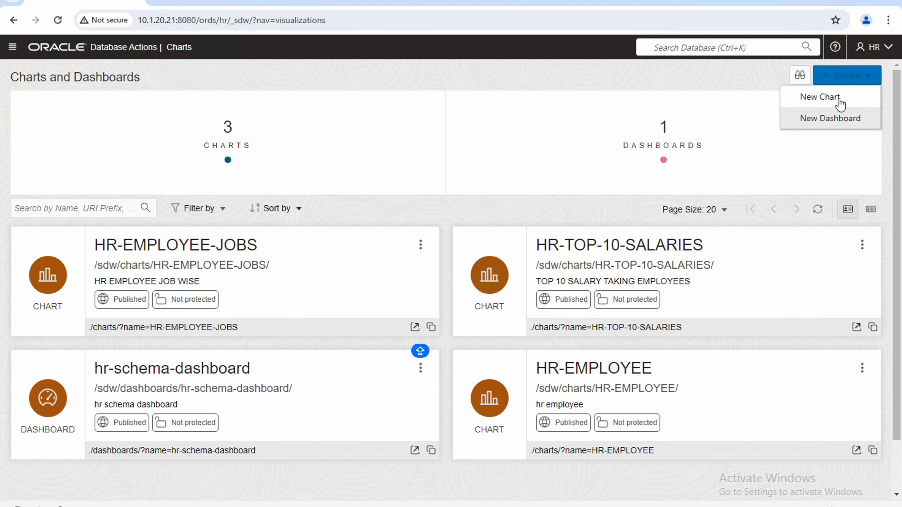
Create the unprotected dashboard HR-DASHBOARD-STATS described 'HR EMPLOYEE INFORMATION ON DASHBOARD'.
click(831, 118)
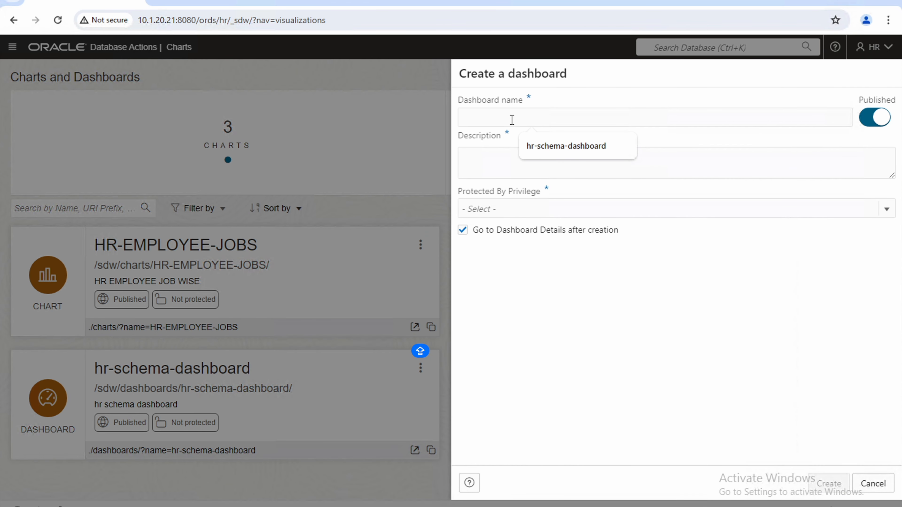
text(HR-DASHBOARD-STATS)
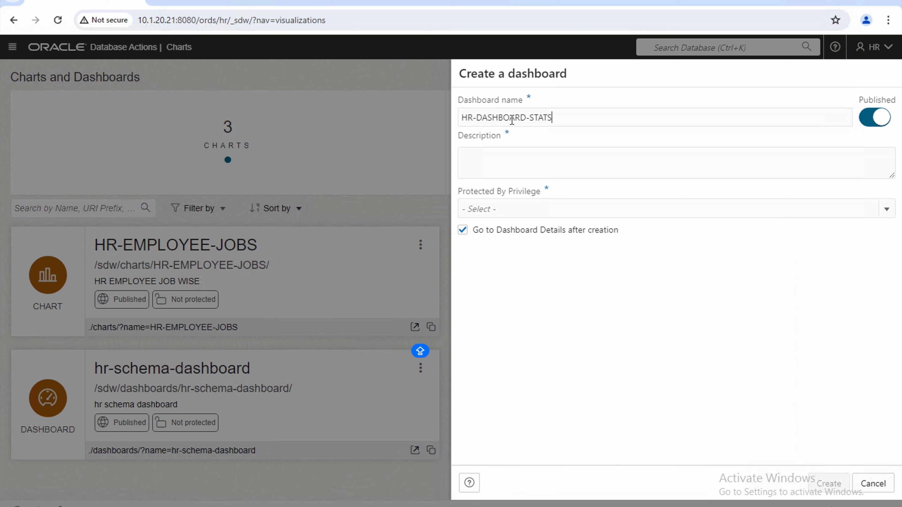
key(Tab)
click(523, 163)
text(HR EMPLOYEE INFORMATION ON DASHBOARD)
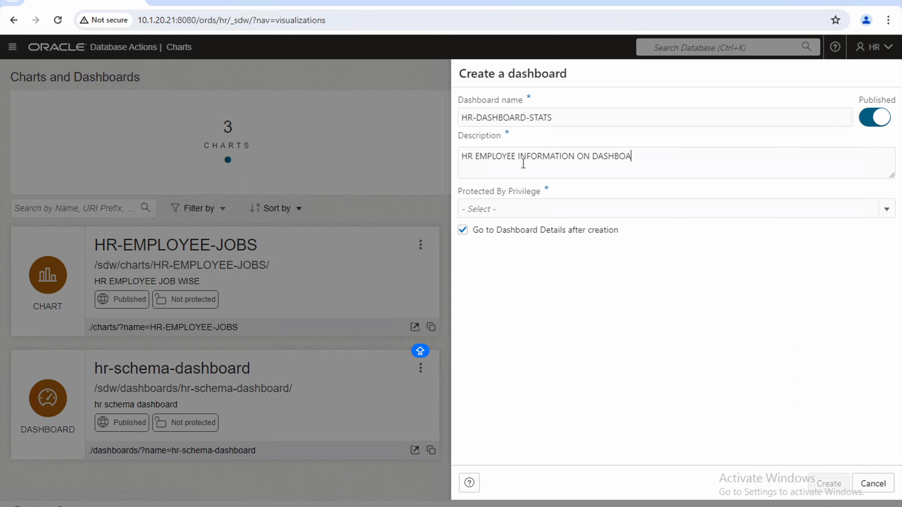
click(550, 210)
click(522, 230)
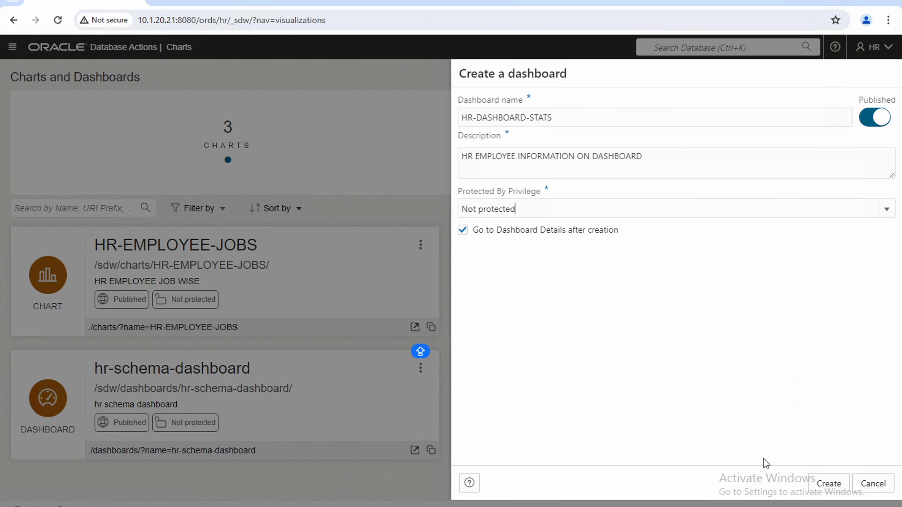
click(828, 483)
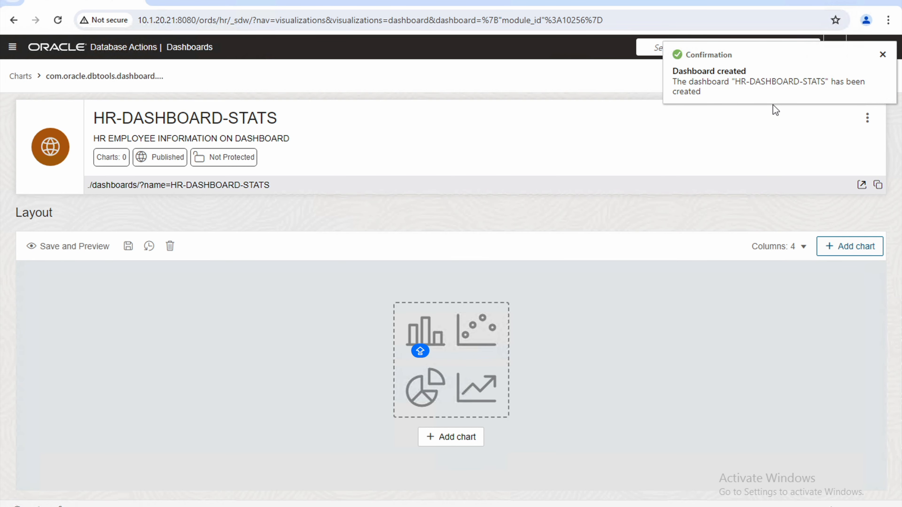
click(28, 77)
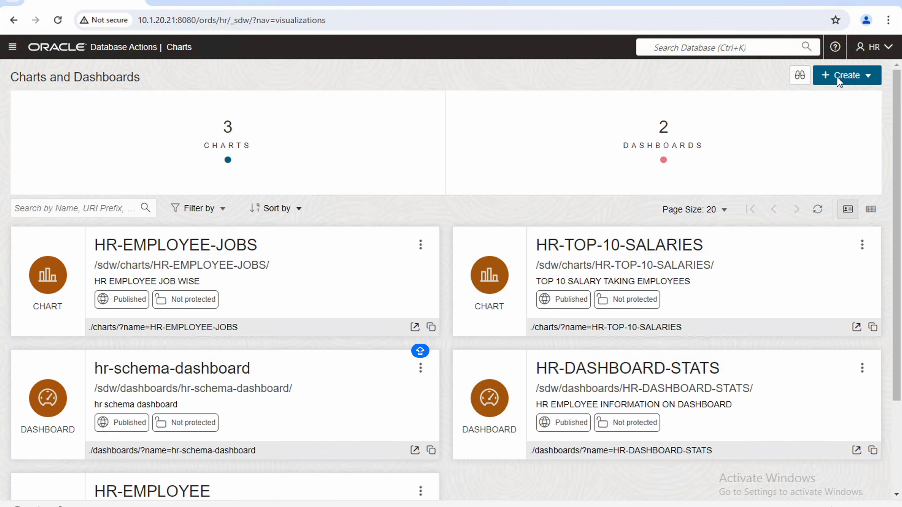
Start chart HR-EMPLOYEE-DEPARTMENTS, described 'DEPARTMENT WISE EMPLOYEES', not protected, and continue to Chart Definition.
click(863, 81)
click(820, 98)
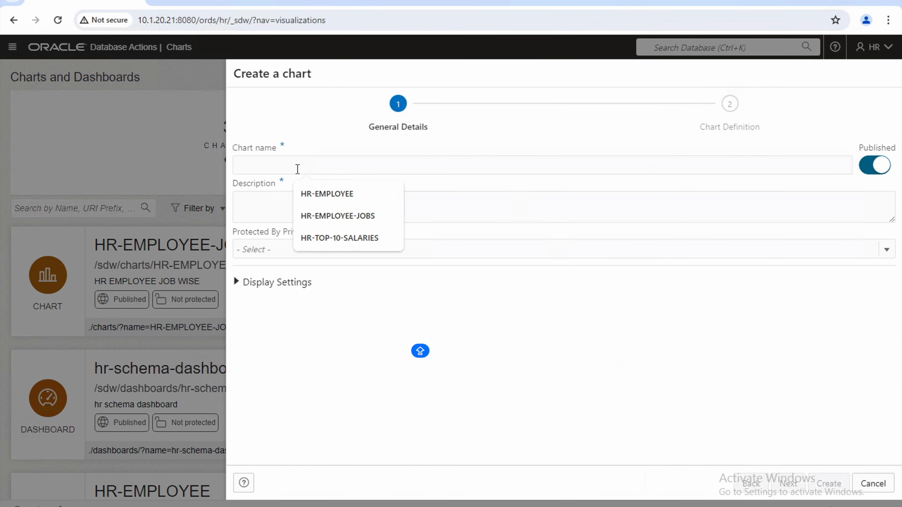
text(HR-EMPLOYE)
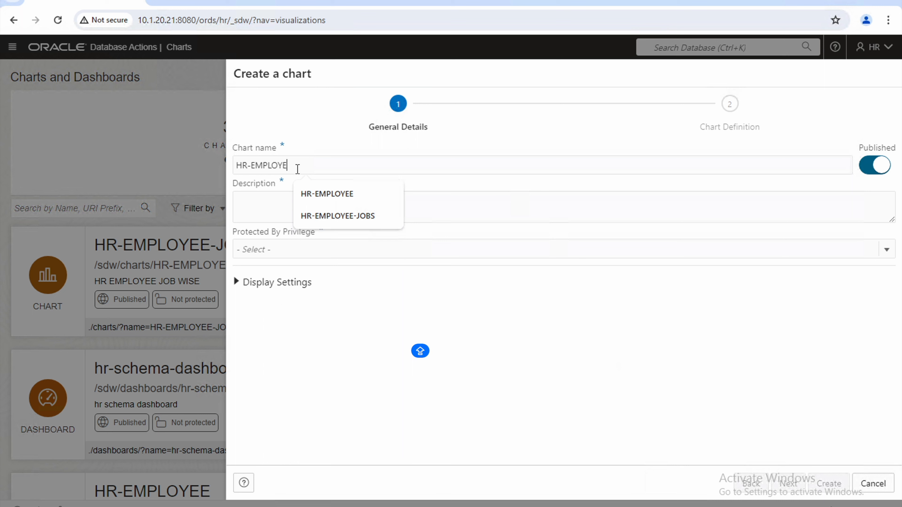
text(E-DEPAR)
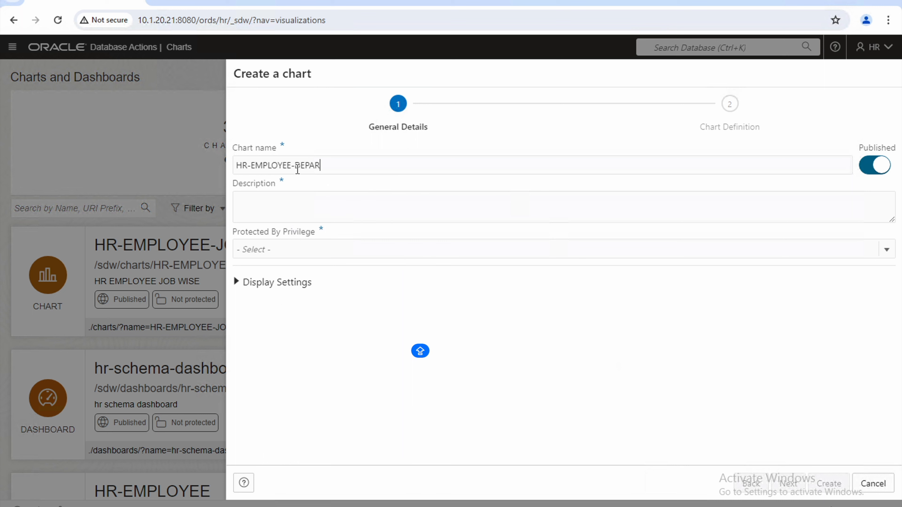
text(TMENTS)
click(276, 215)
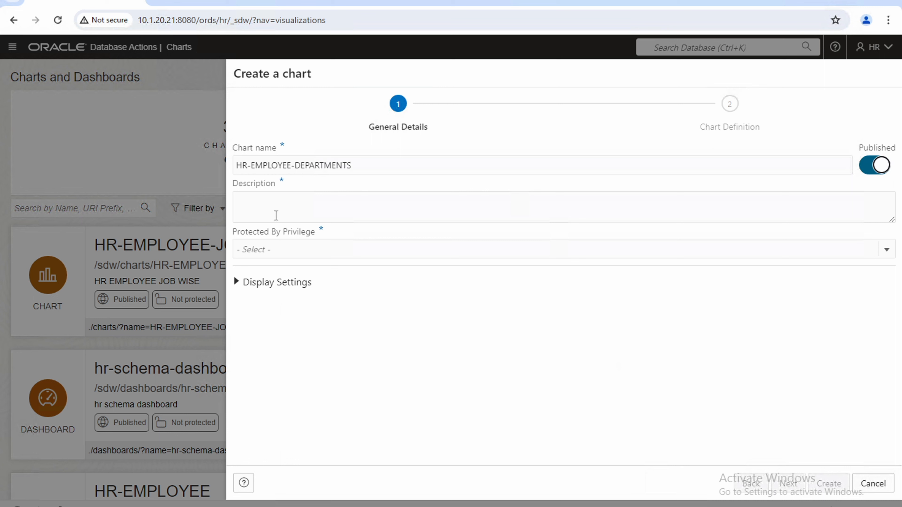
text(DE)
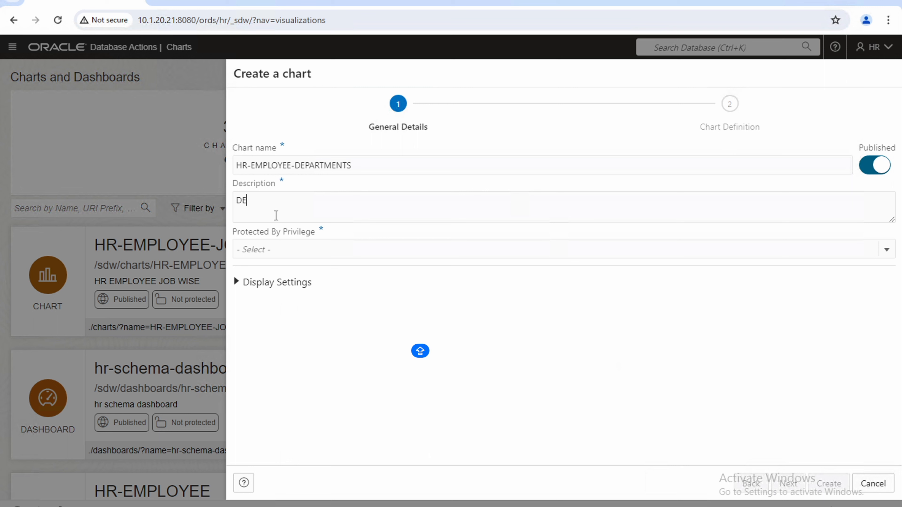
text(PARTMENT WISE EMPLOYEES)
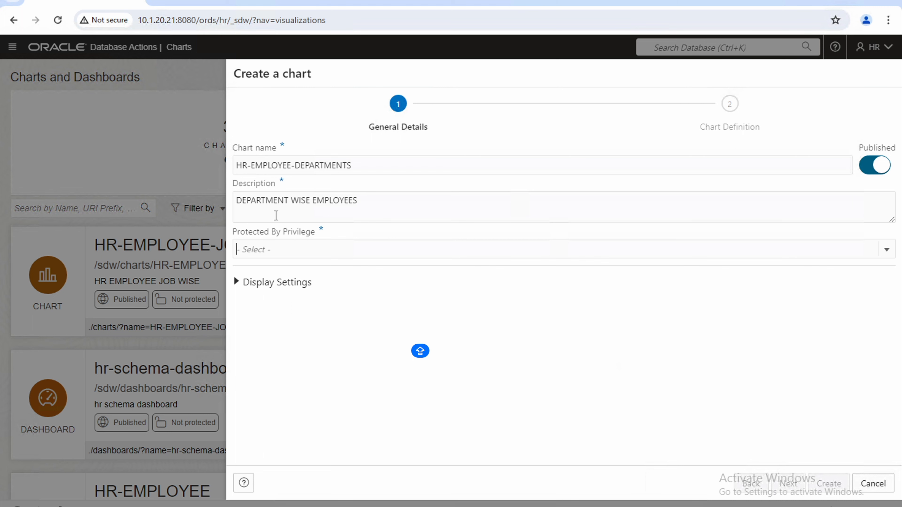
click(288, 248)
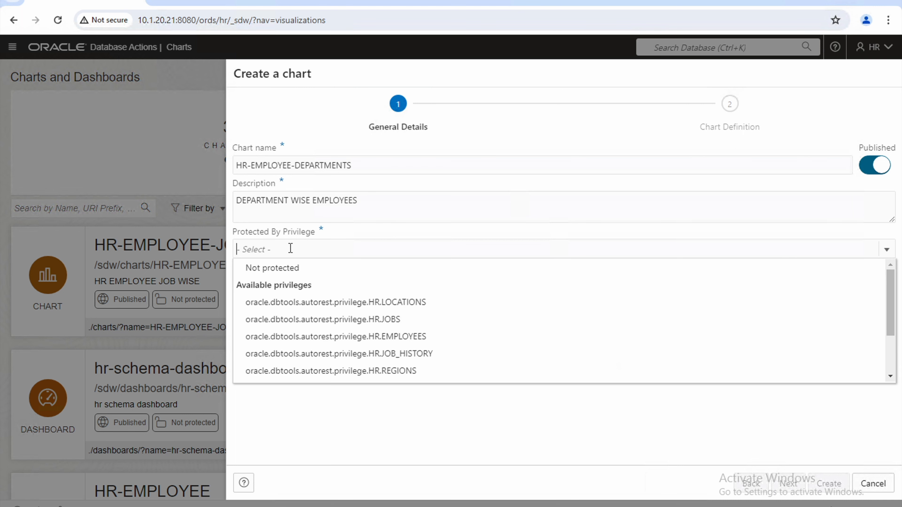
click(295, 268)
click(787, 484)
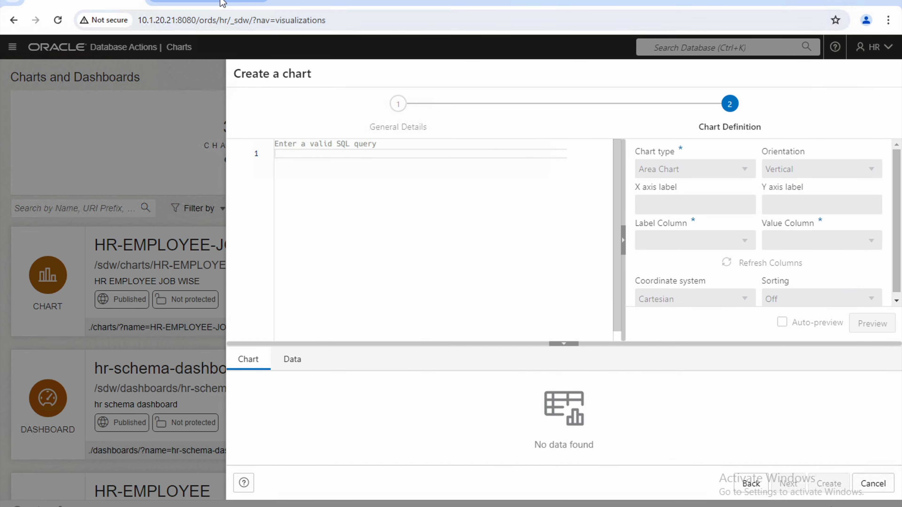
In the SQL worksheet, select, run and copy the department employee-count query.
click(223, 3)
click(263, 125)
drag(253, 135, 247, 104)
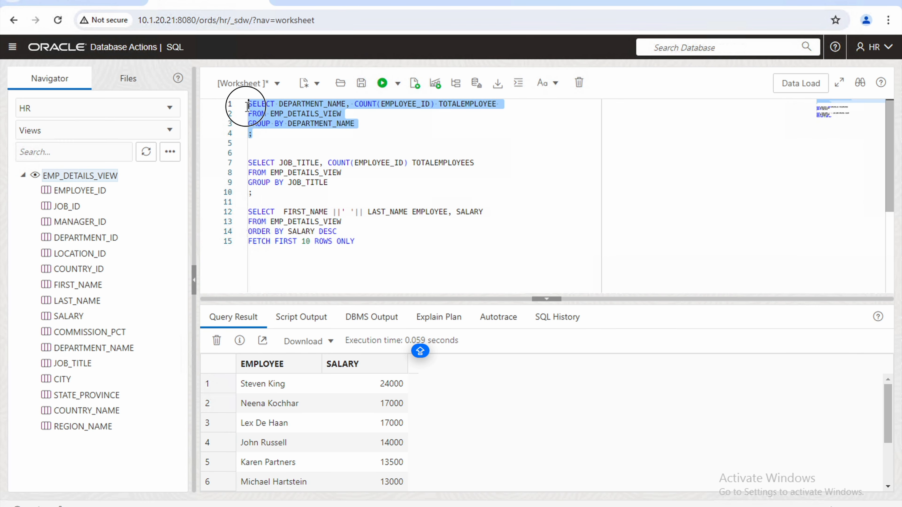
click(382, 87)
right_click(290, 118)
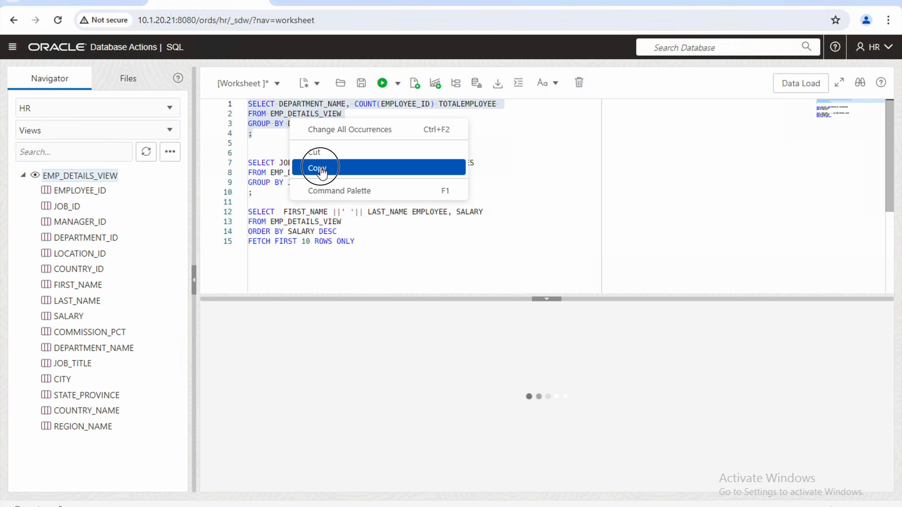
click(320, 169)
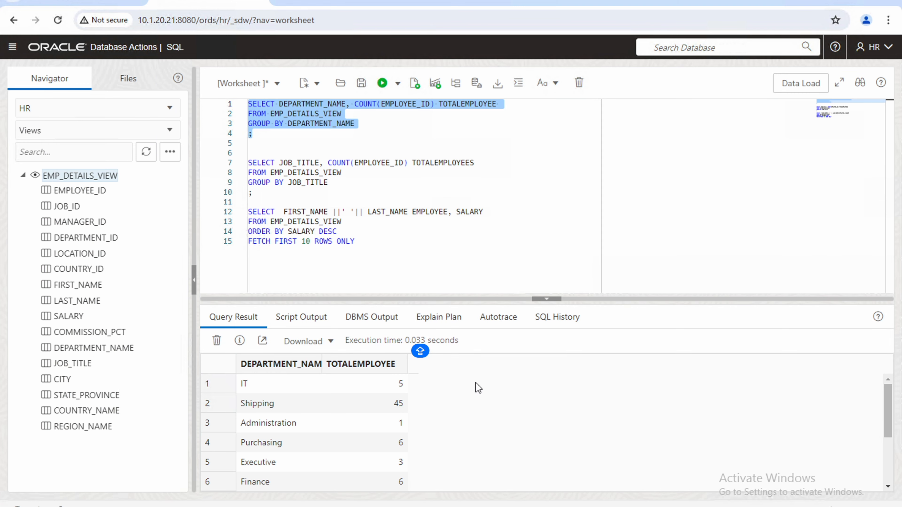
Paste the query into the chart's SQL editor, using DEPARTMENT_NAME labels and TOTALEMPLOYEE values.
click(106, 4)
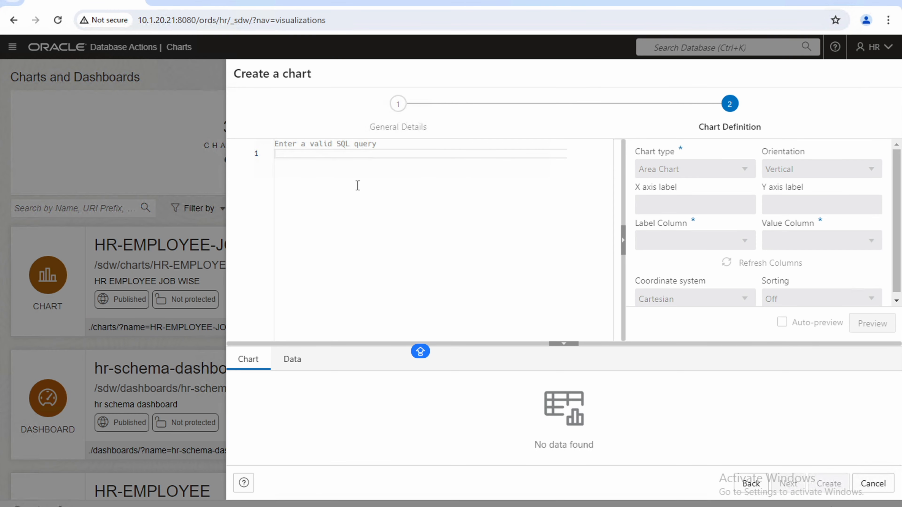
click(328, 154)
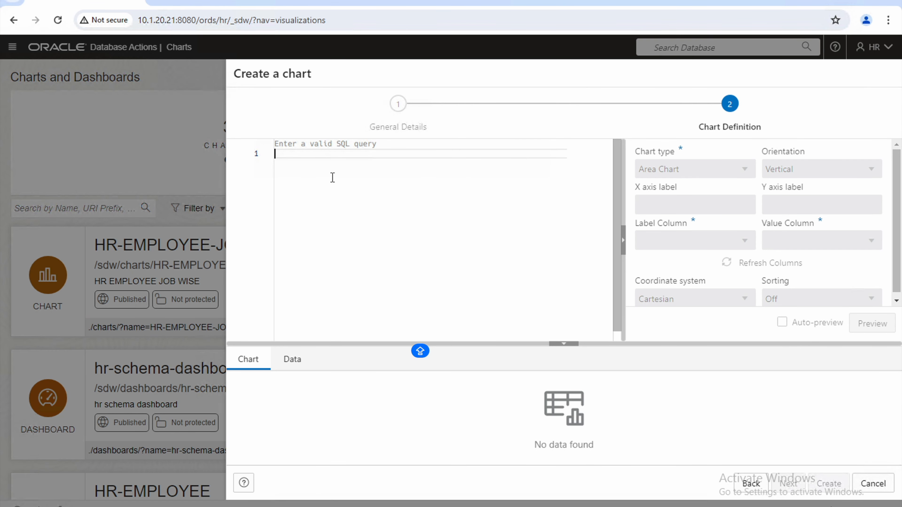
key(ctrl+v)
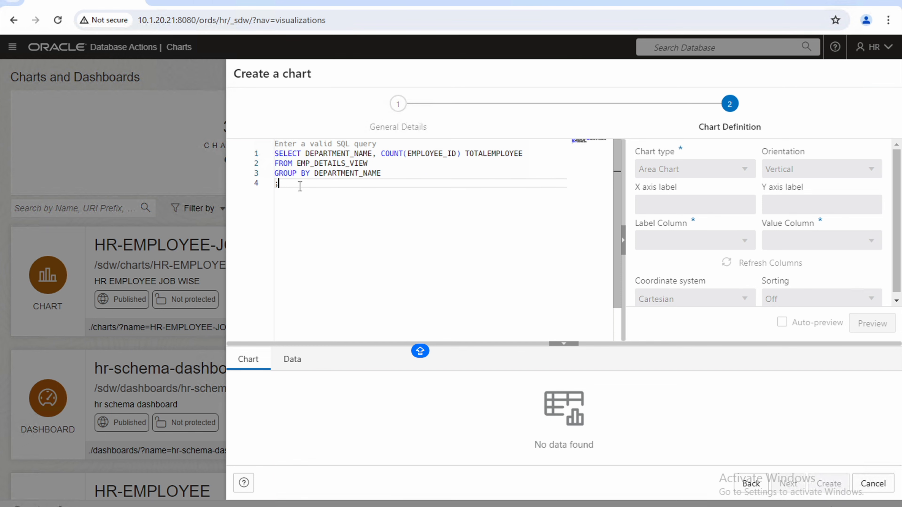
drag(309, 182, 270, 155)
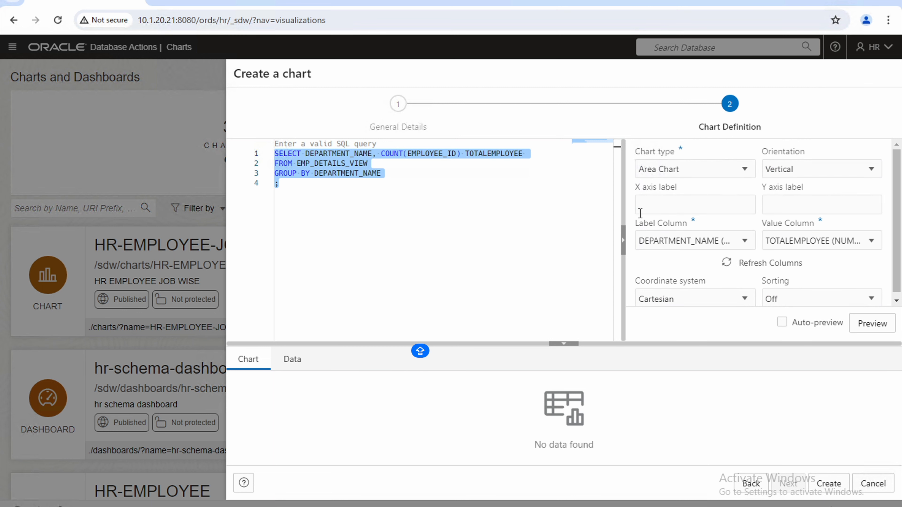
Set the chart type to Area with horizontal orientation.
click(745, 170)
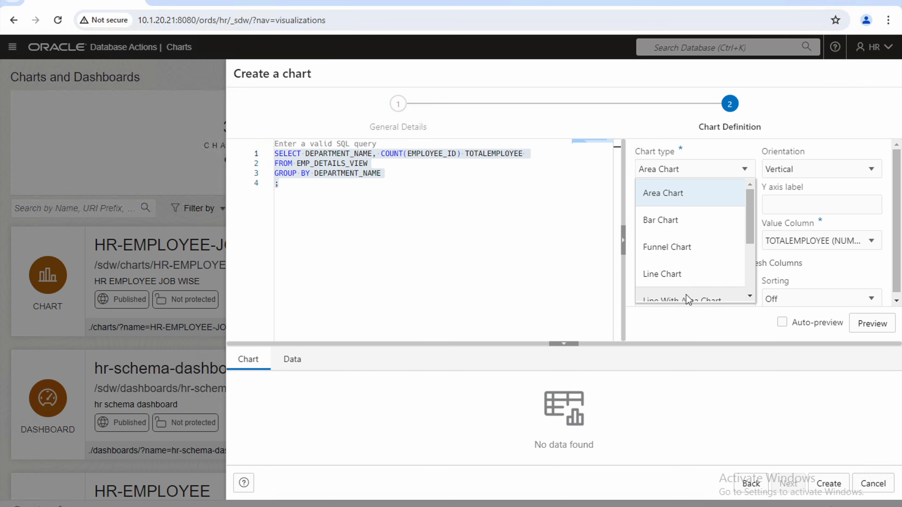
scroll(688, 300, down, 2)
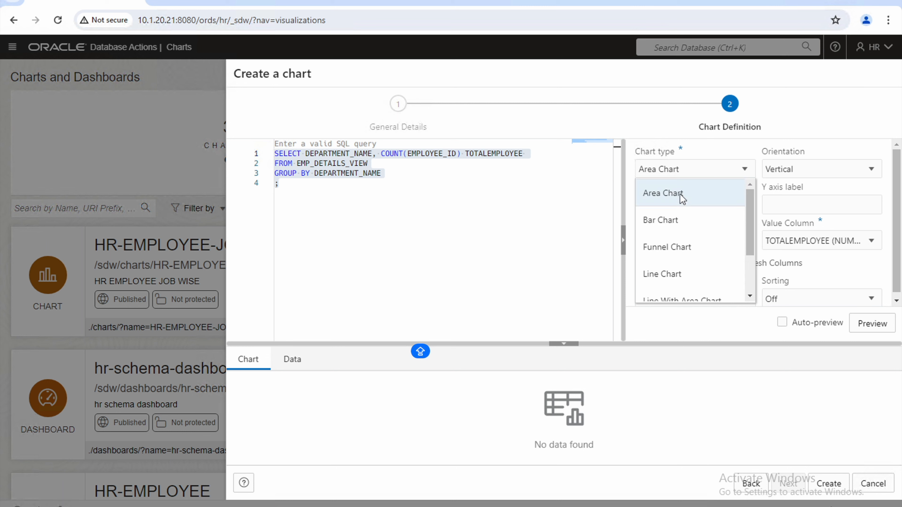
click(680, 194)
click(869, 170)
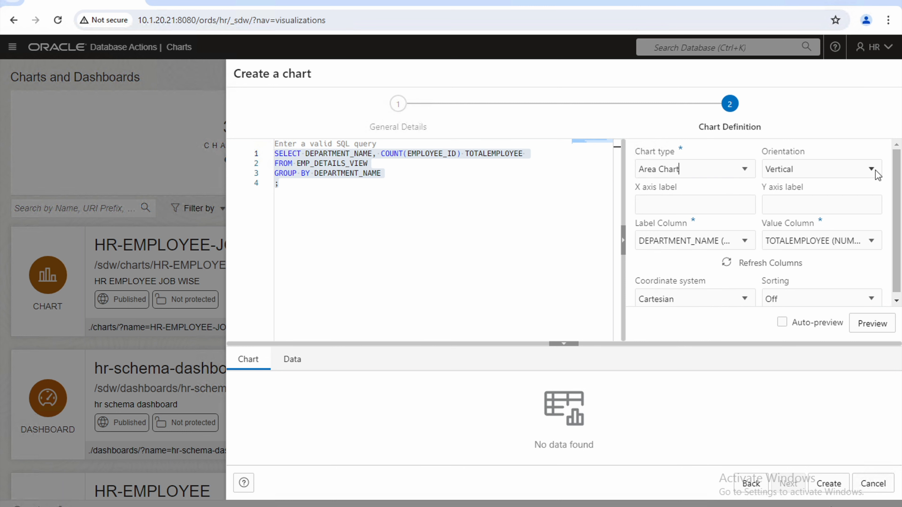
click(797, 196)
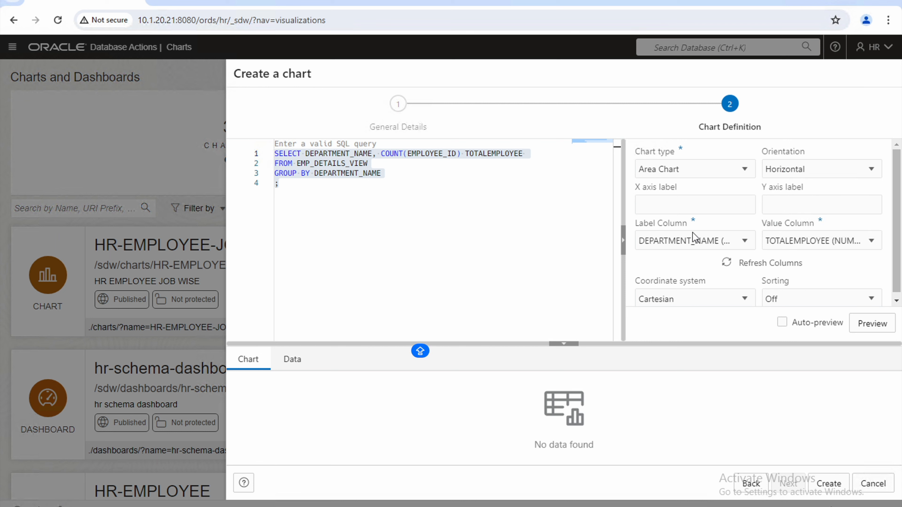
scroll(726, 289, down, 1)
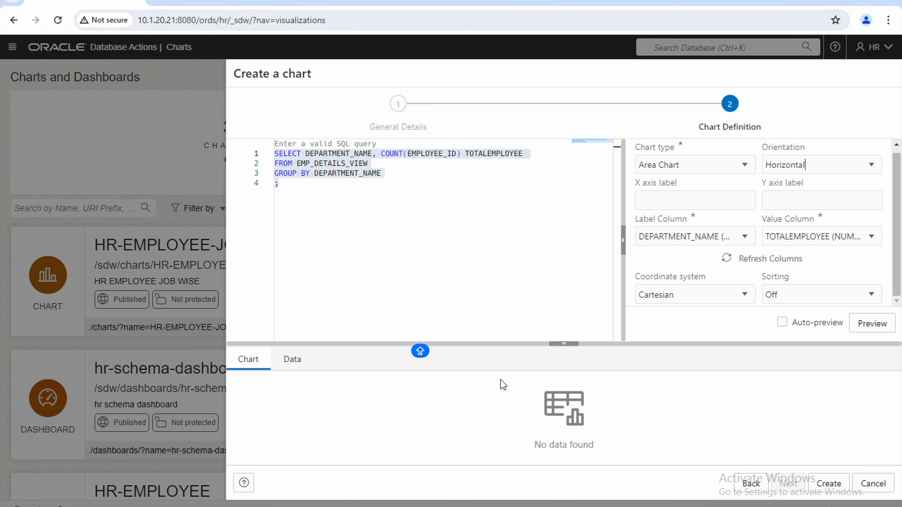
Preview the data and the area chart, peaking at 45 for Shipping, then save it.
click(294, 362)
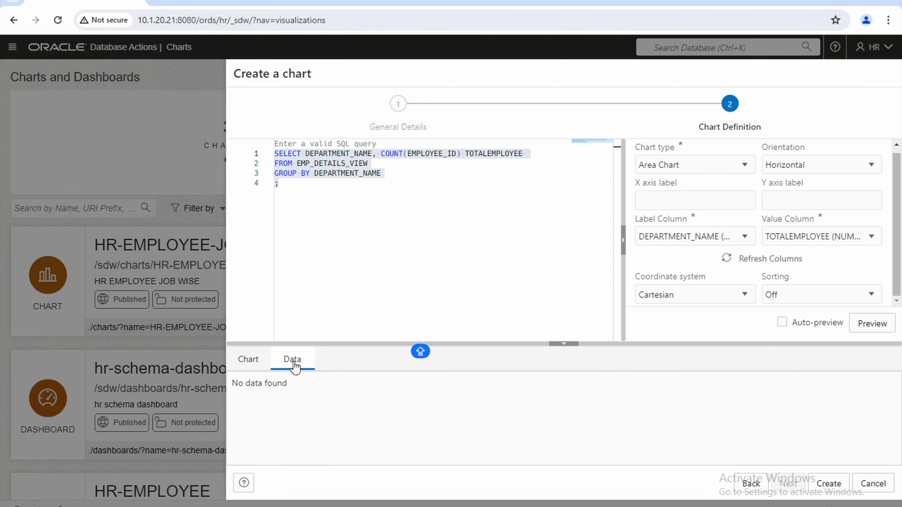
click(247, 360)
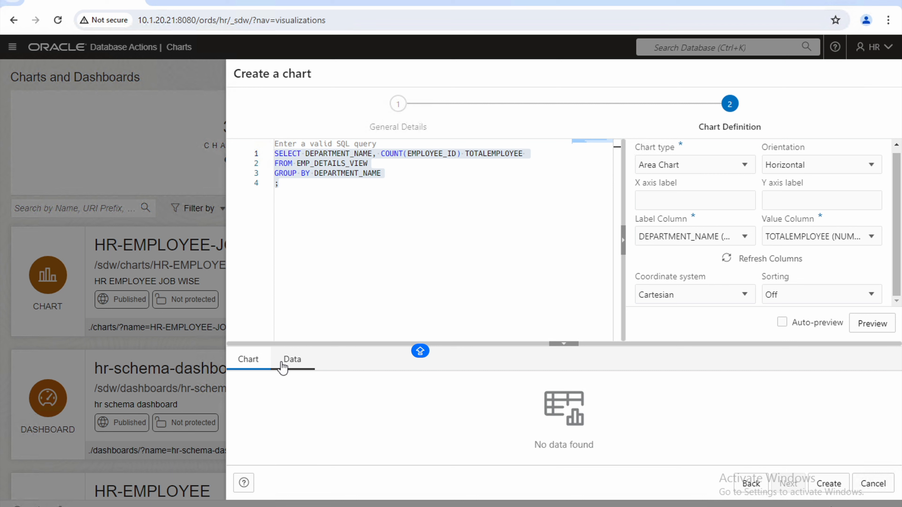
click(871, 324)
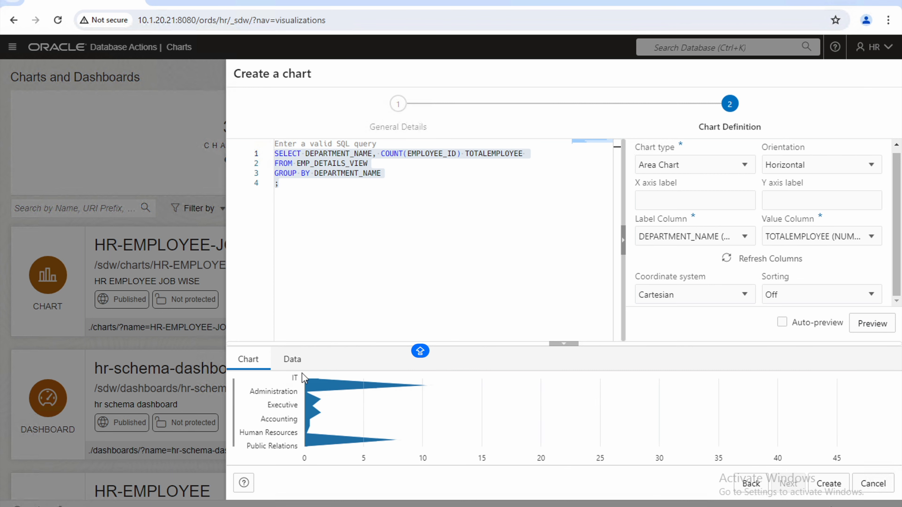
click(292, 362)
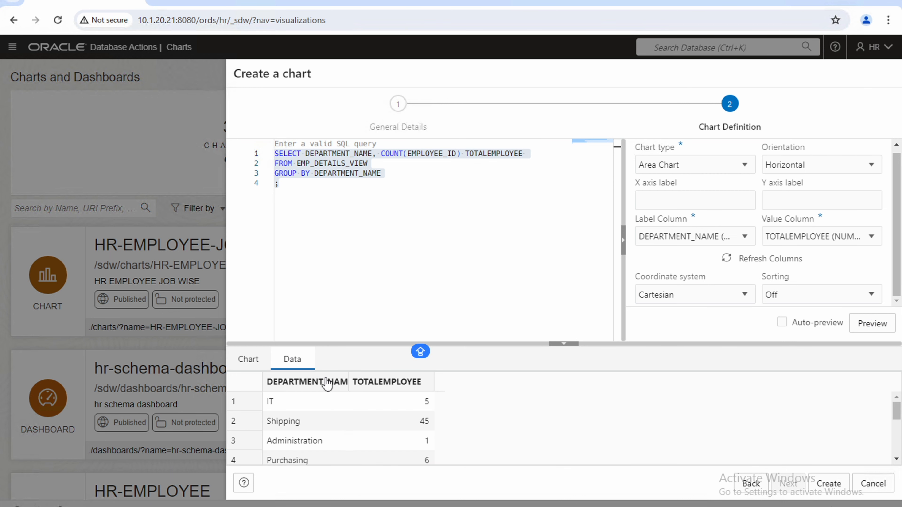
click(248, 359)
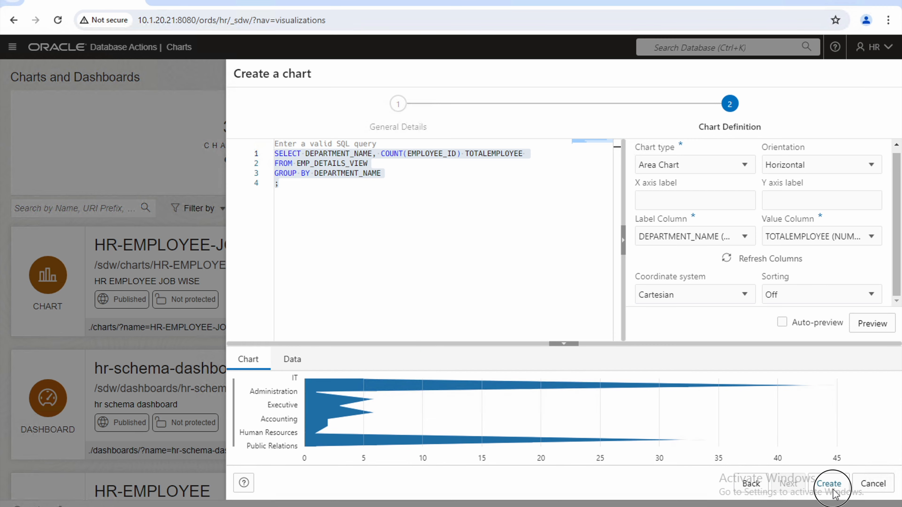
click(829, 484)
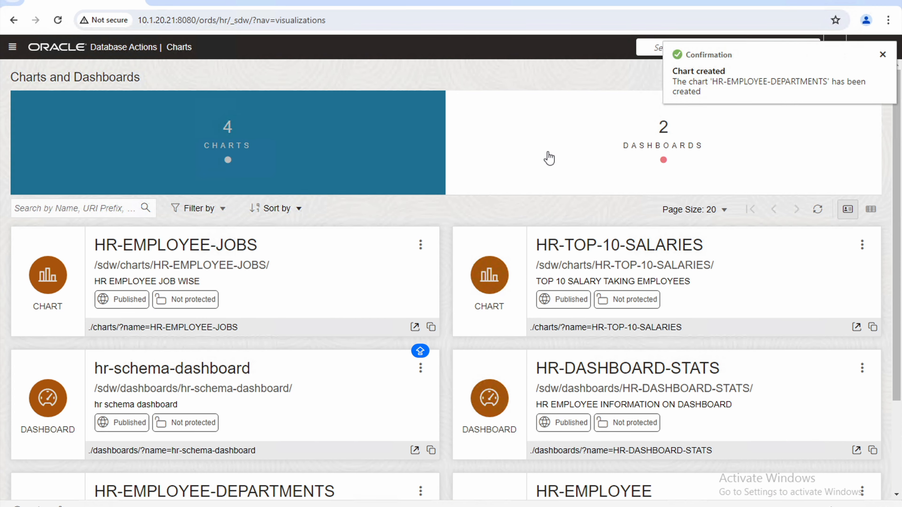
Start a new chart and name it HR-EMPLOYEES-JOBS--.
click(883, 55)
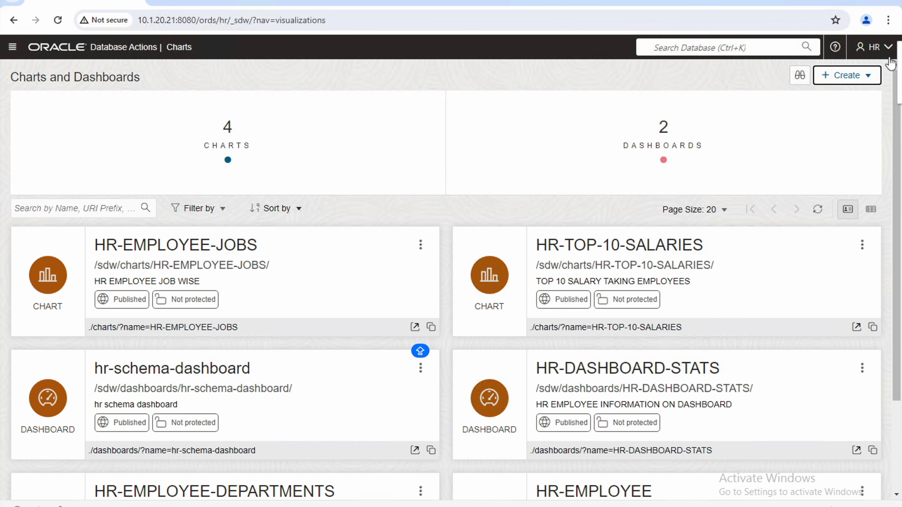
click(846, 75)
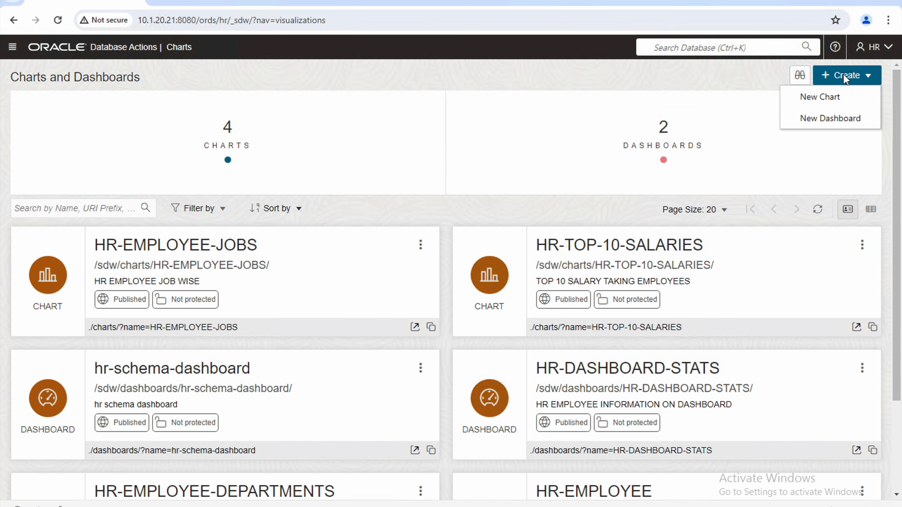
click(809, 103)
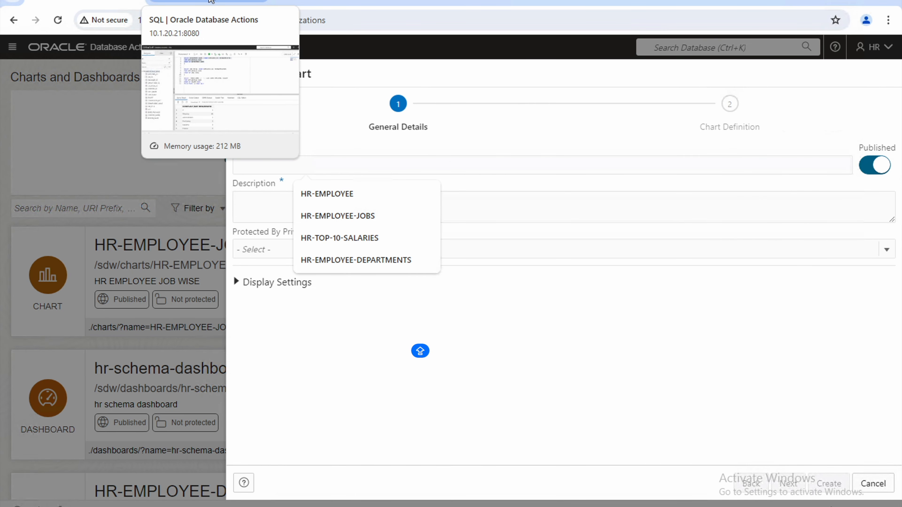
text(HR-)
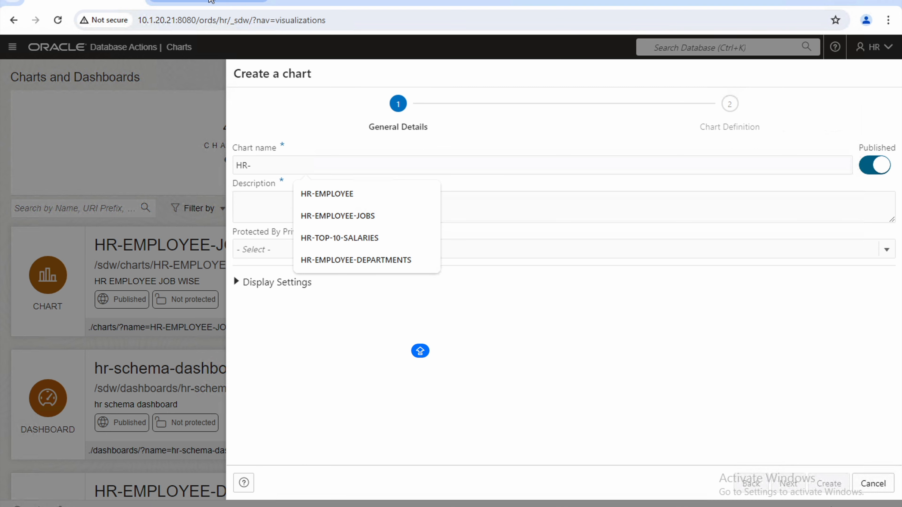
text(EMPLOYEE)
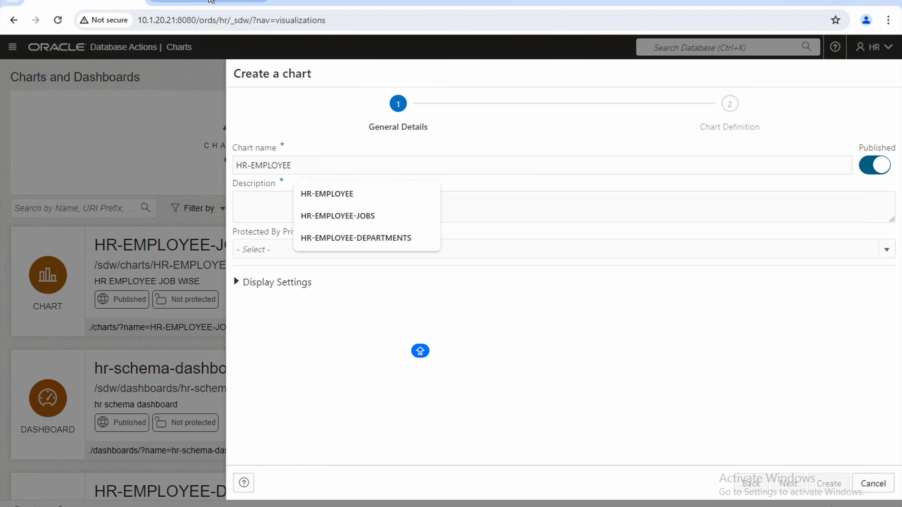
text(-JOBS)
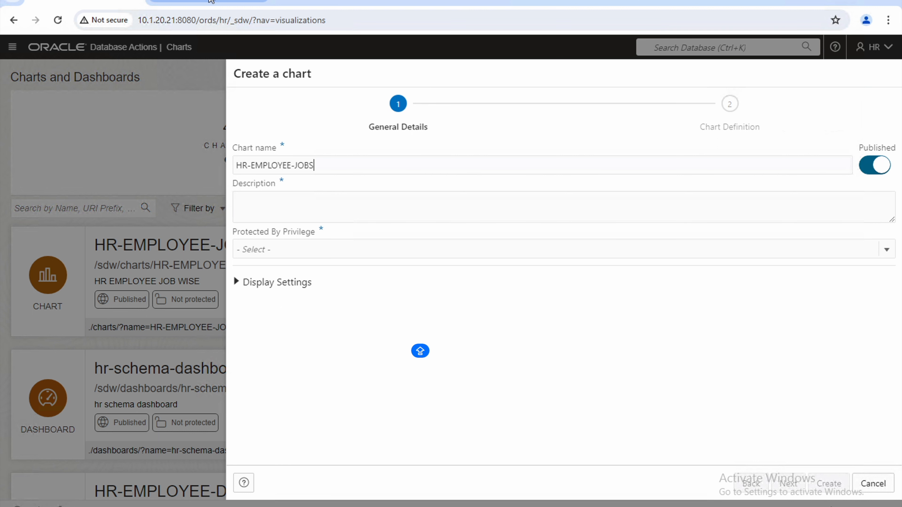
text(--)
key(Left)
key(Left)
key(Left)
key(Left)
key(Left)
key(Left)
text(S)
Describe it as 'JOB WISE EMPLOYEES', set Not protected, and continue to Chart Definition.
key(Tab)
text(JOB WISE EMPLOYEES)
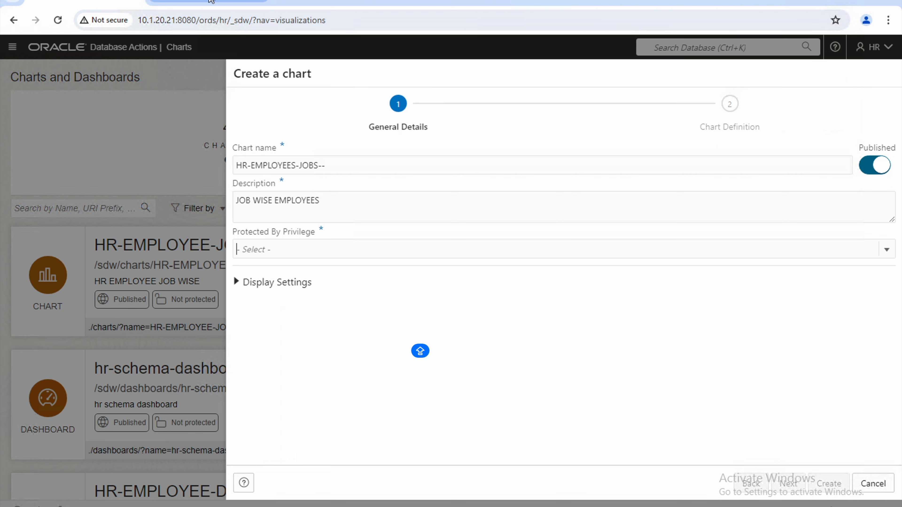
click(369, 247)
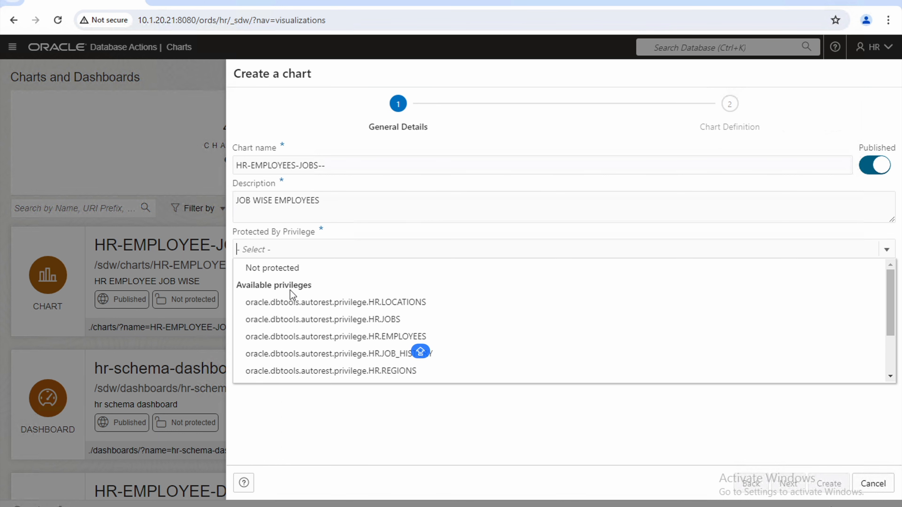
click(295, 271)
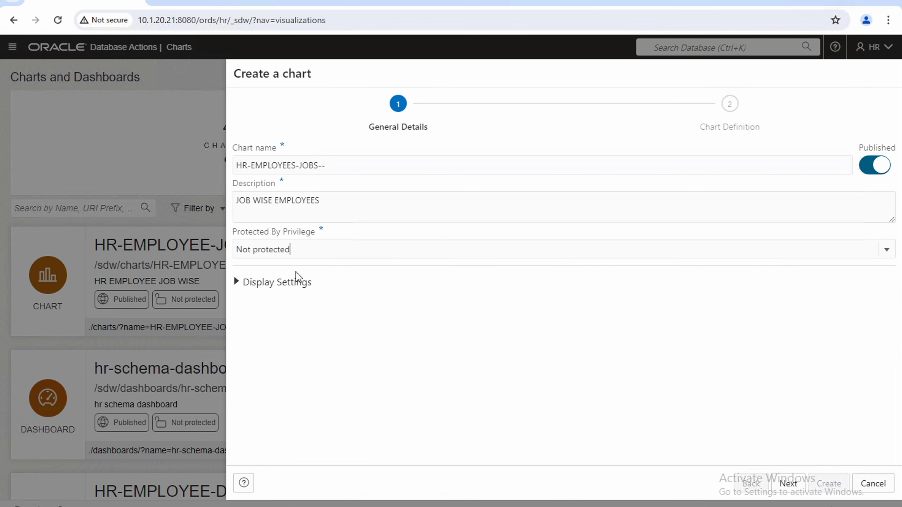
click(798, 490)
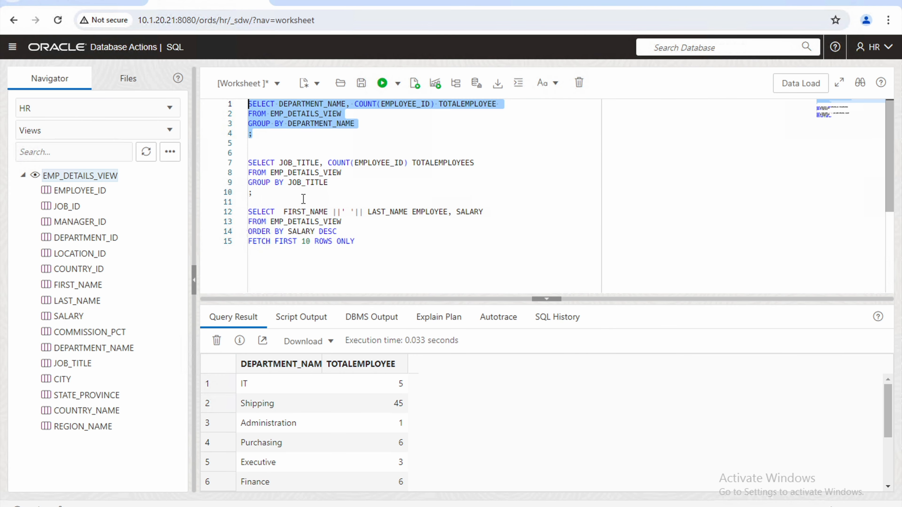
Run the JOB_TITLE employee-count query from the SQL worksheet and paste it into the chart's query editor.
click(270, 193)
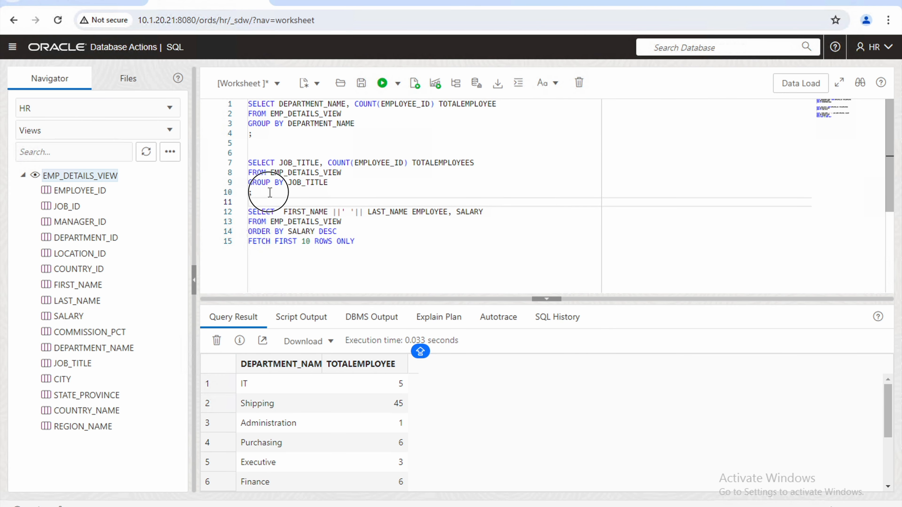
drag(270, 193, 236, 164)
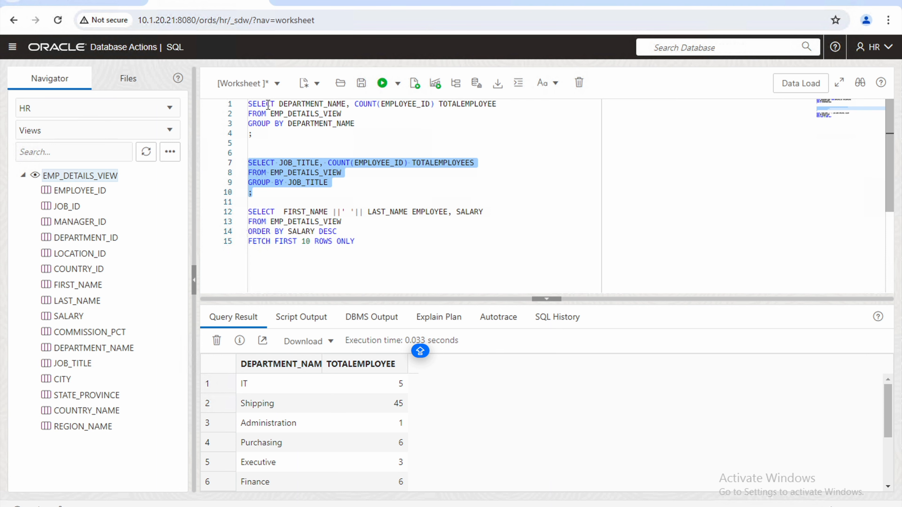
click(382, 83)
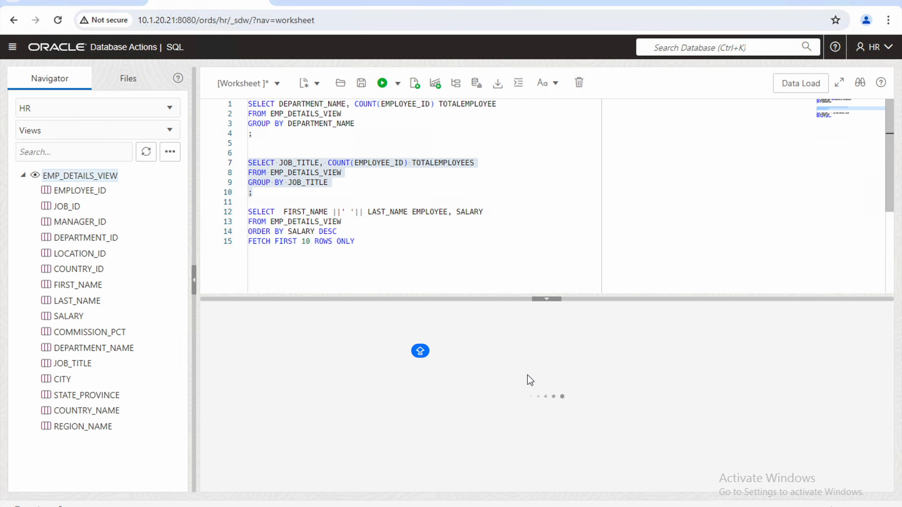
right_click(299, 174)
click(332, 220)
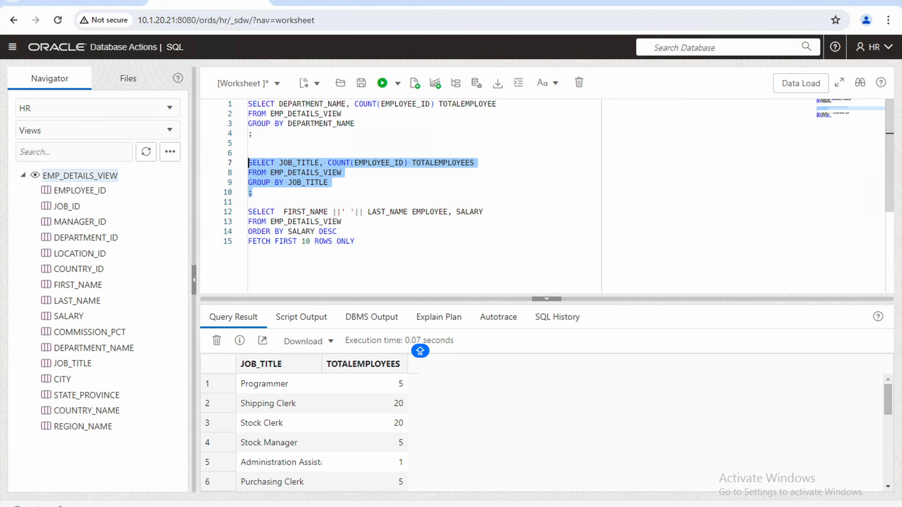
click(95, 2)
click(334, 159)
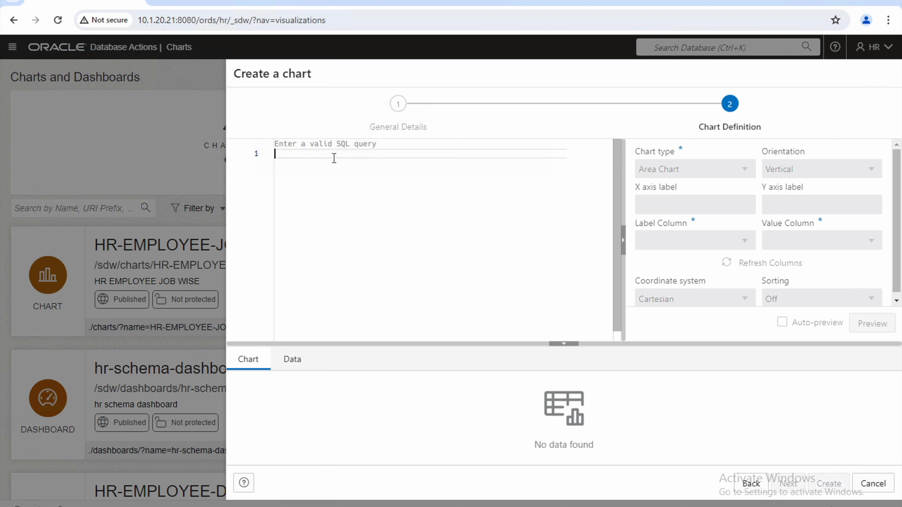
key(ctrl+v)
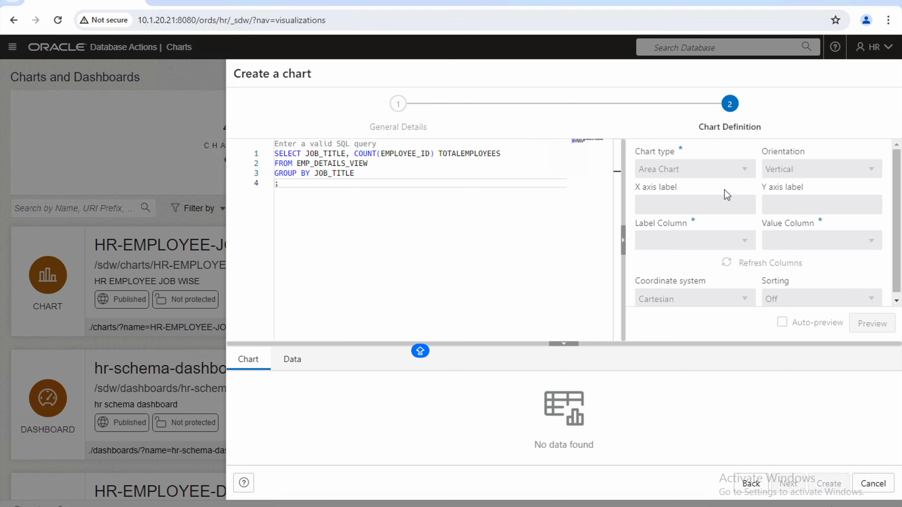
Make the job query a Bar Chart, preview it, and create HR-EMPLOYEES-JOBS--.
click(739, 175)
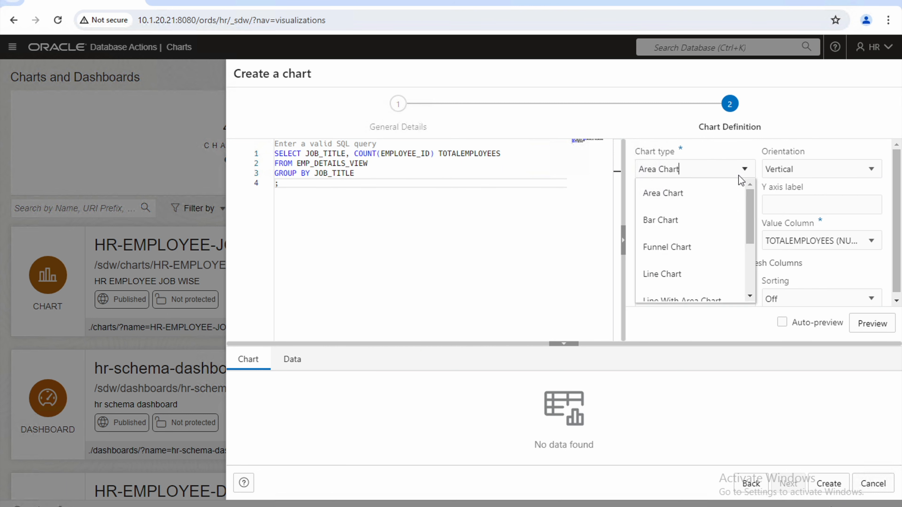
click(688, 219)
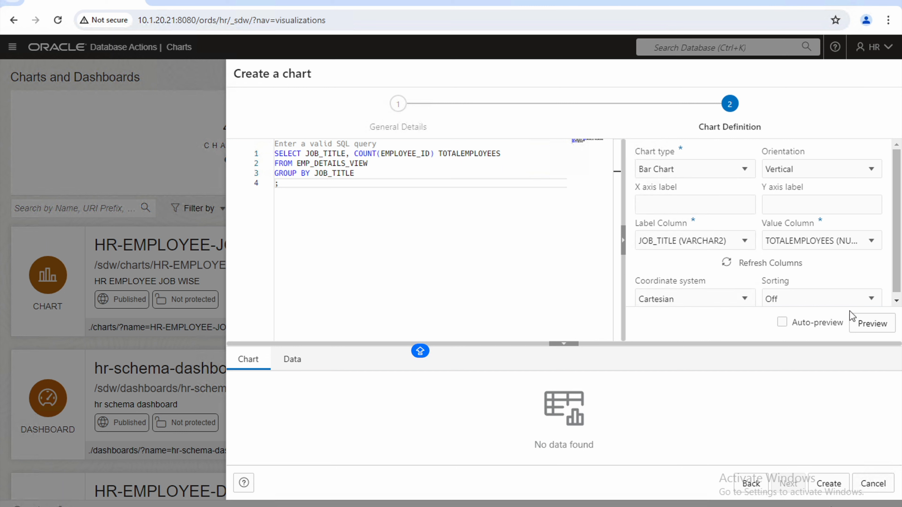
click(857, 324)
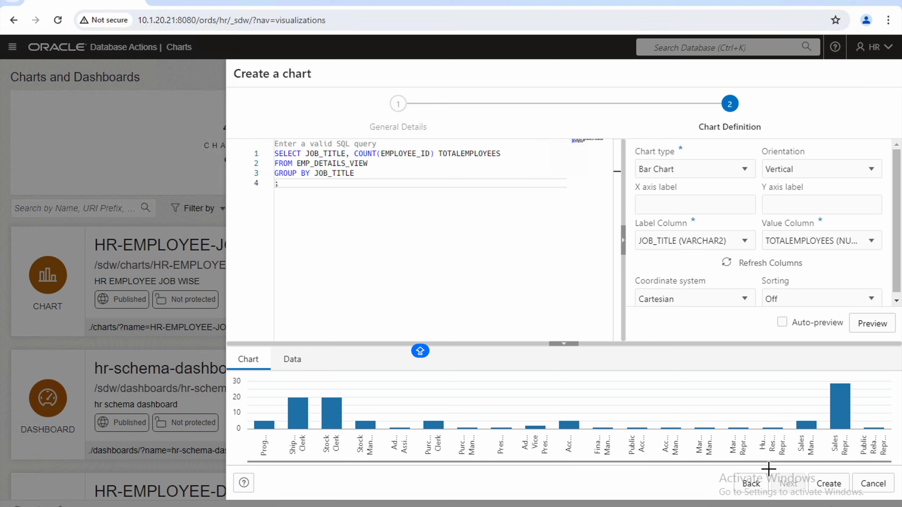
click(827, 486)
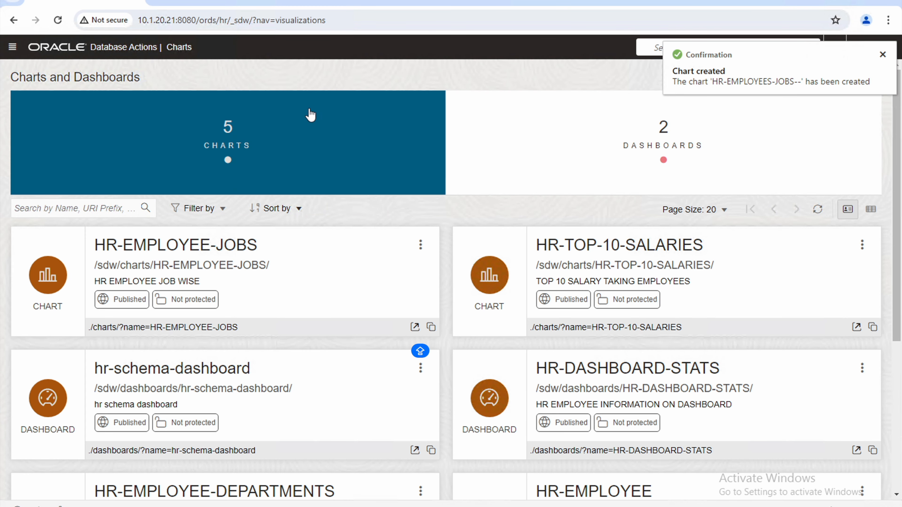
Filter the Charts and Dashboards list to dashboards and bring up the HR-DASHBOARD-STATS options menu.
click(883, 55)
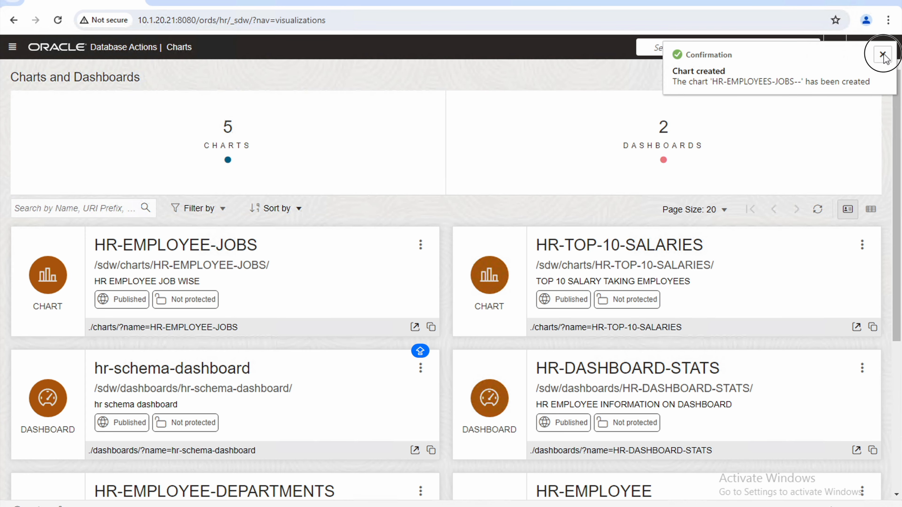
click(845, 76)
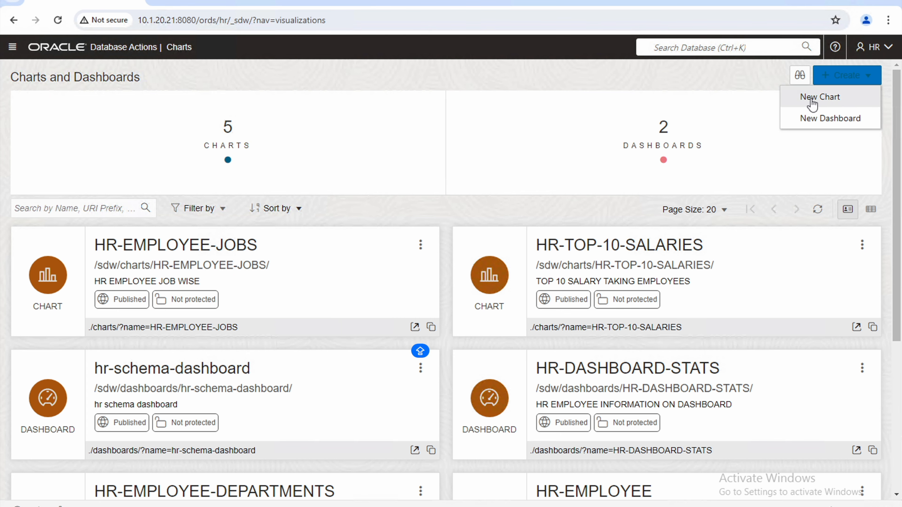
click(650, 173)
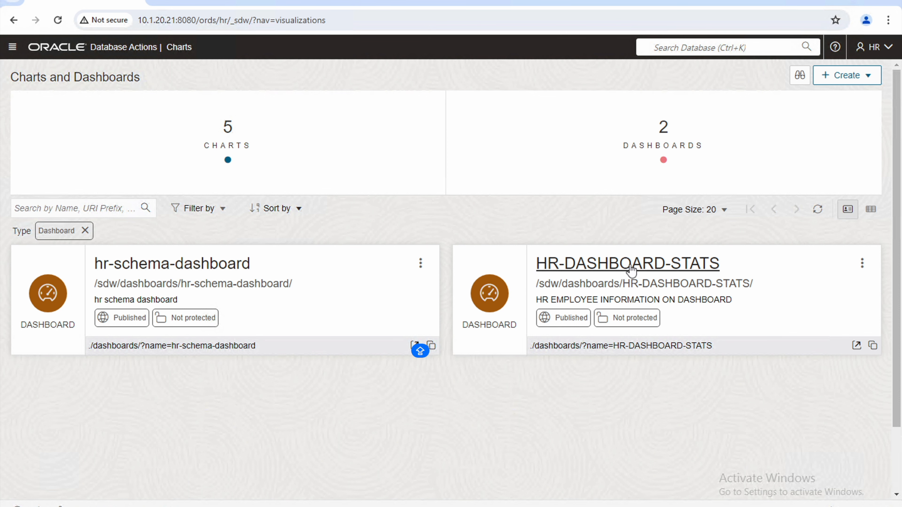
click(695, 269)
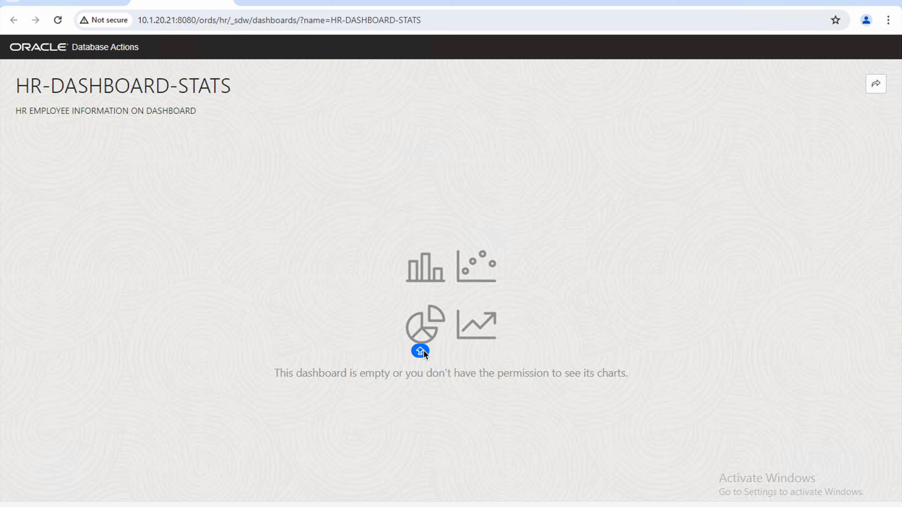
click(179, 5)
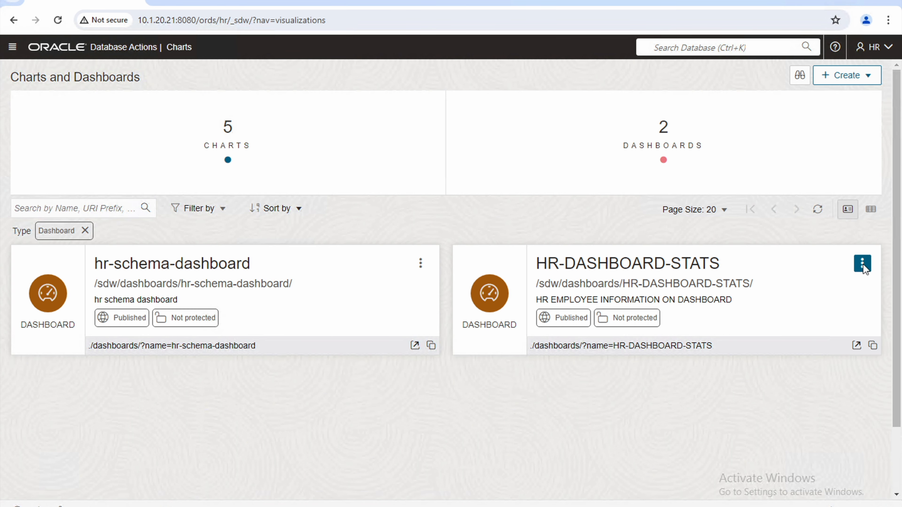
click(861, 263)
Edit HR-DASHBOARD-STATS and set its layout to 3 columns.
click(787, 303)
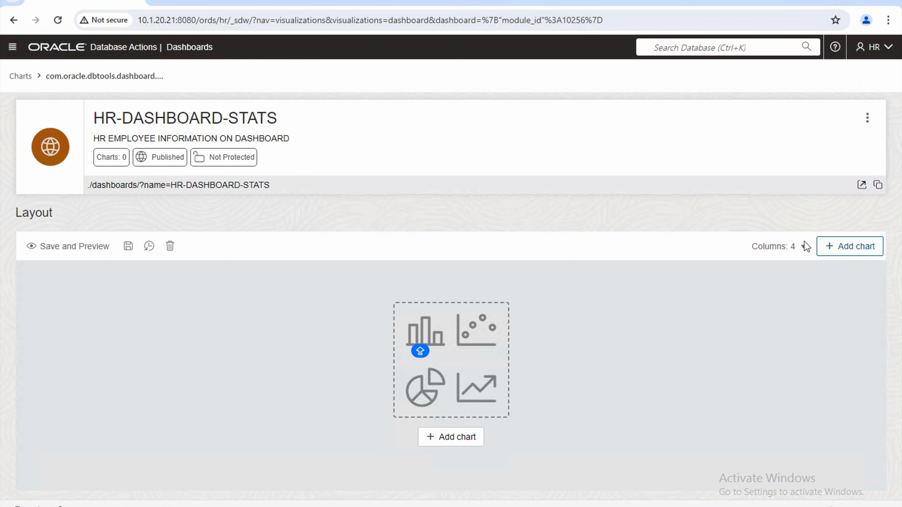
click(804, 246)
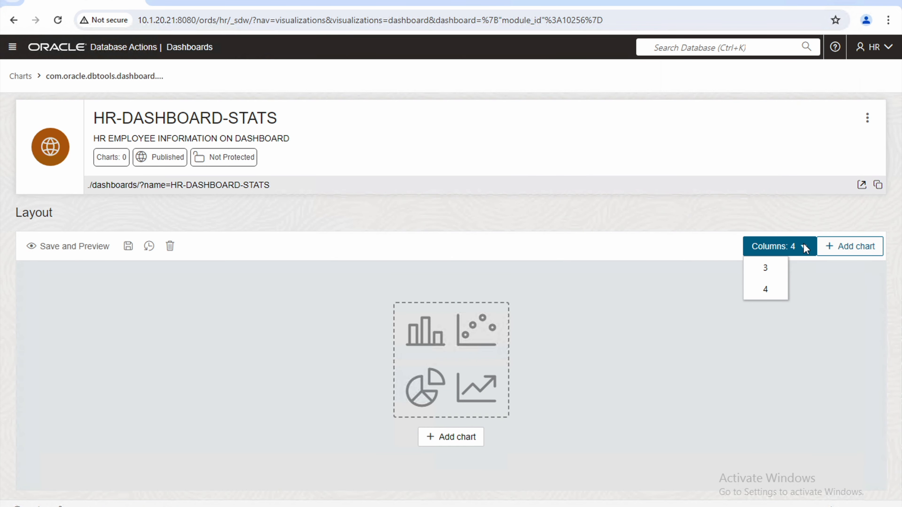
click(765, 268)
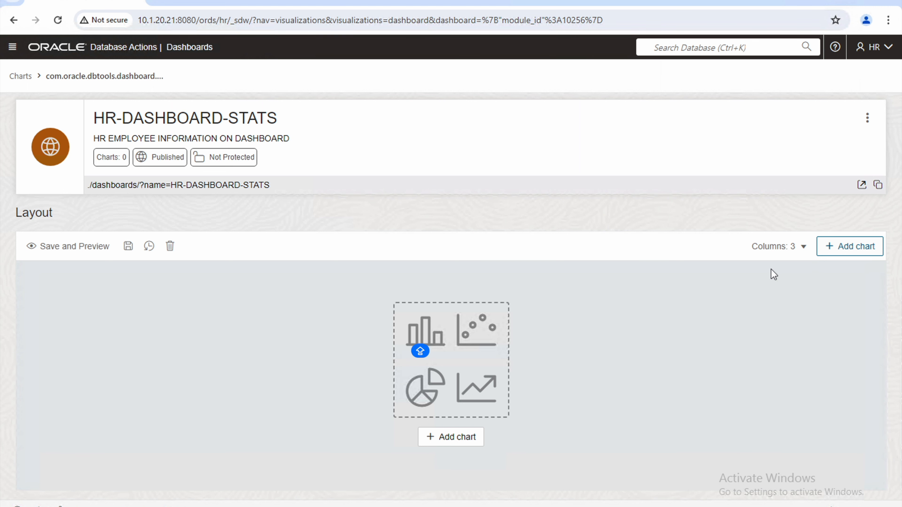
Choose HR-EMPLOYEE-DEPARTMENTS as the chart for a new dashboard tile.
click(854, 251)
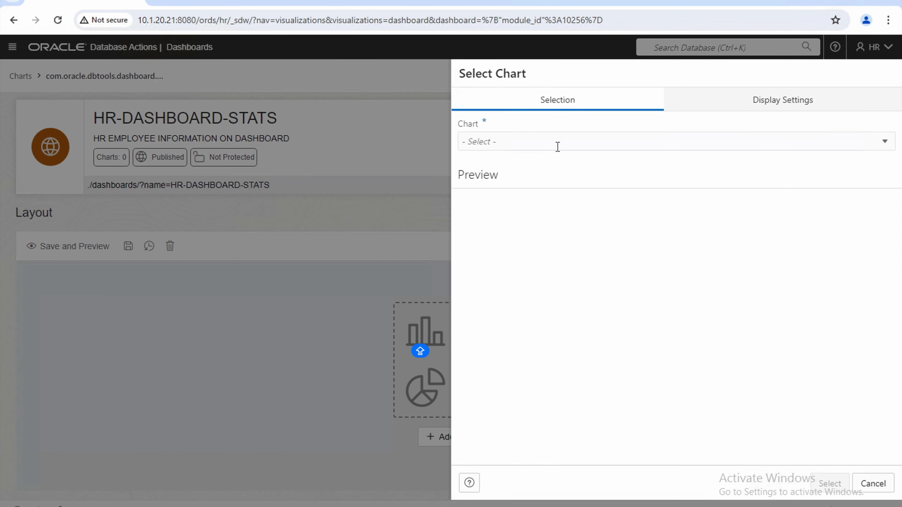
click(557, 145)
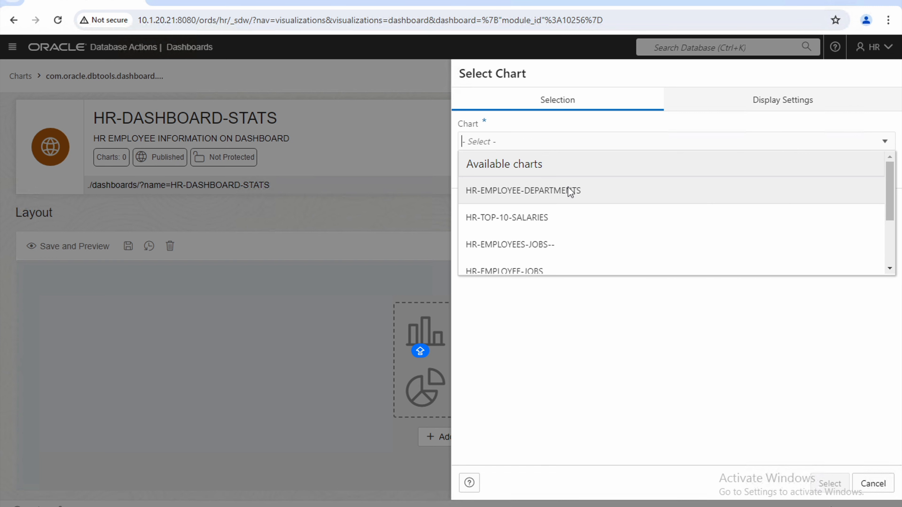
scroll(568, 187, down, 2)
scroll(567, 187, down, 1)
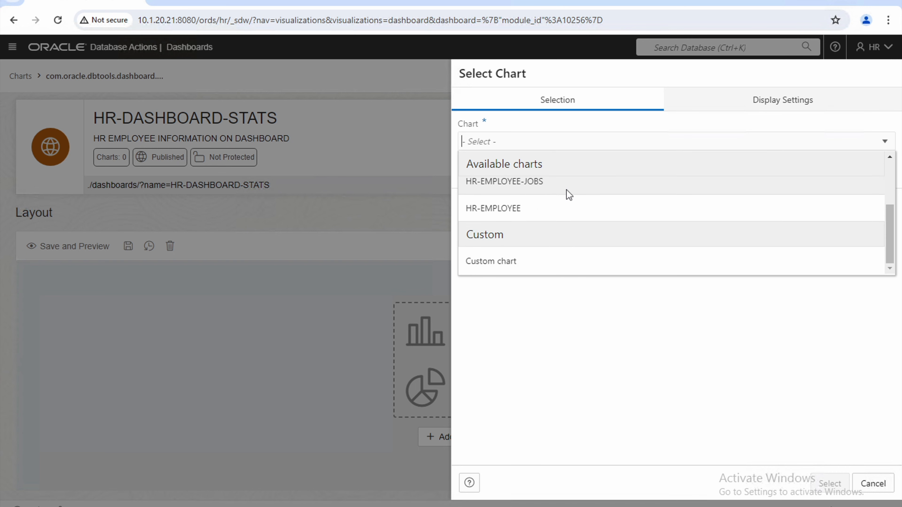
scroll(561, 194, up, 3)
click(563, 192)
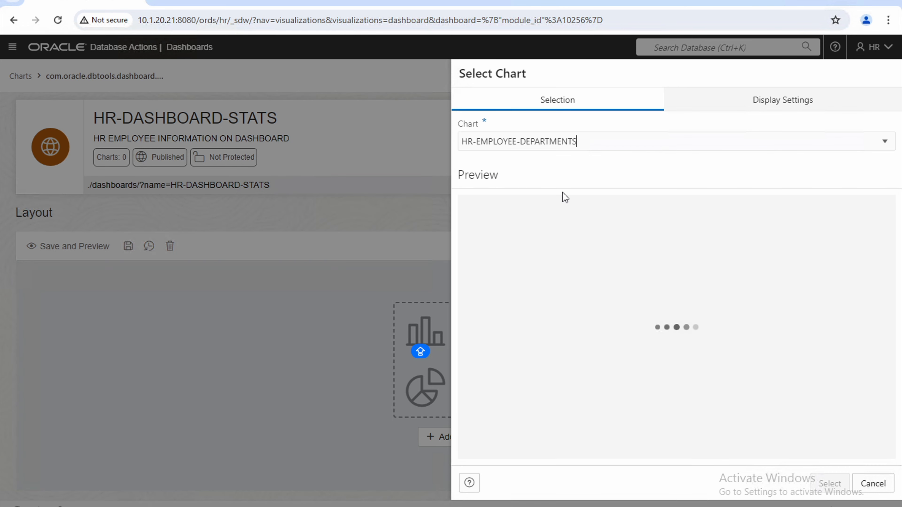
Review the chart's display, refresh and table preview, then place it on the dashboard.
click(771, 107)
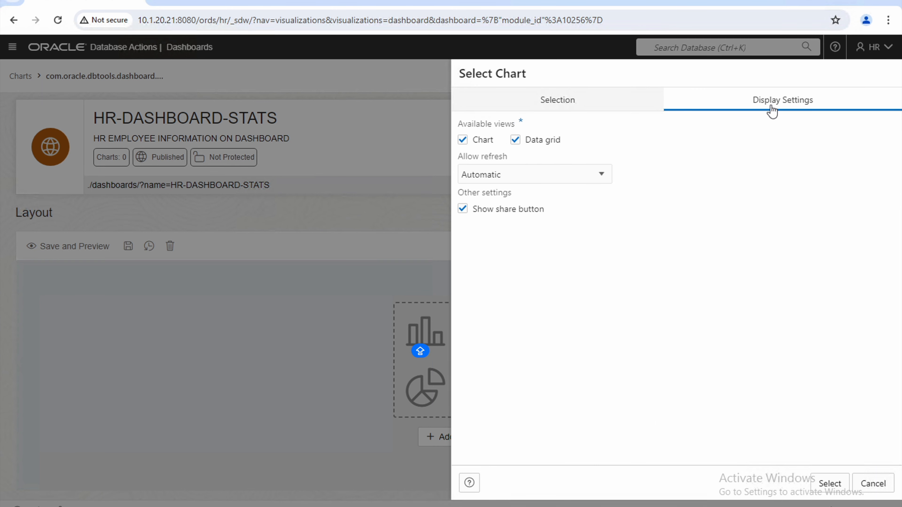
click(582, 170)
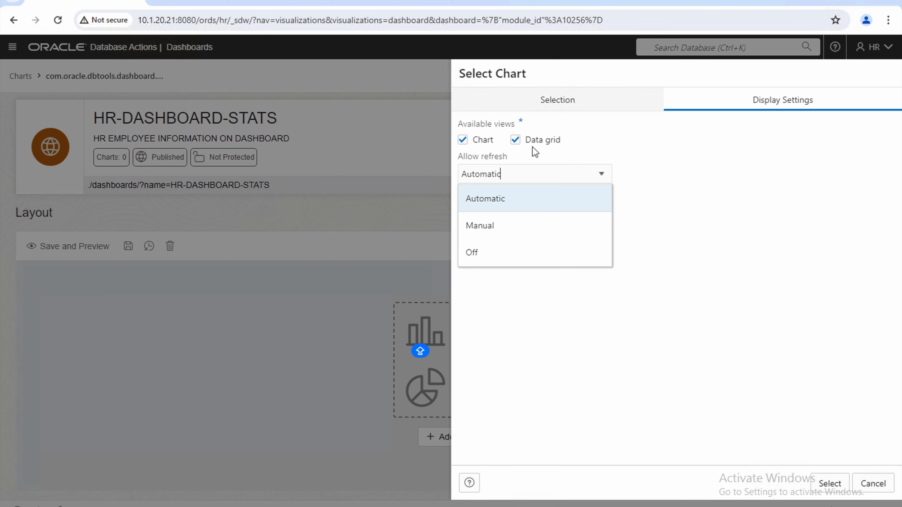
click(578, 106)
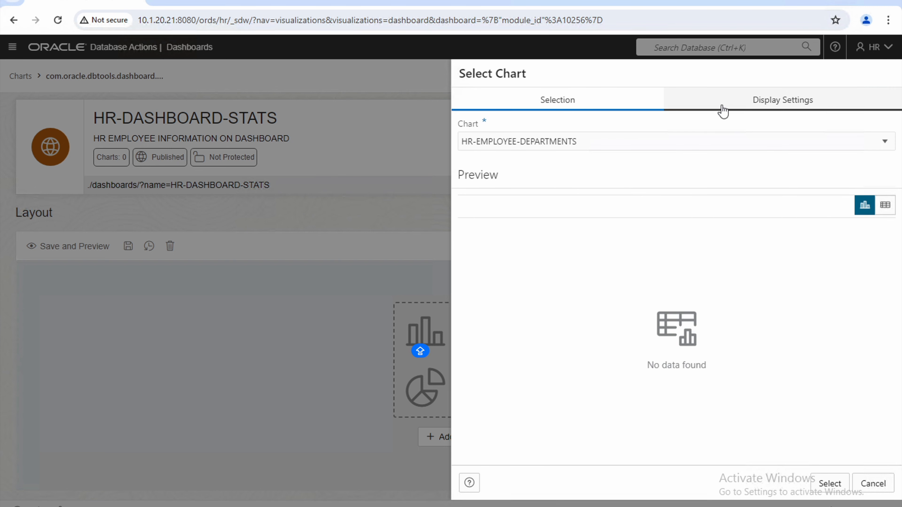
click(886, 209)
click(874, 211)
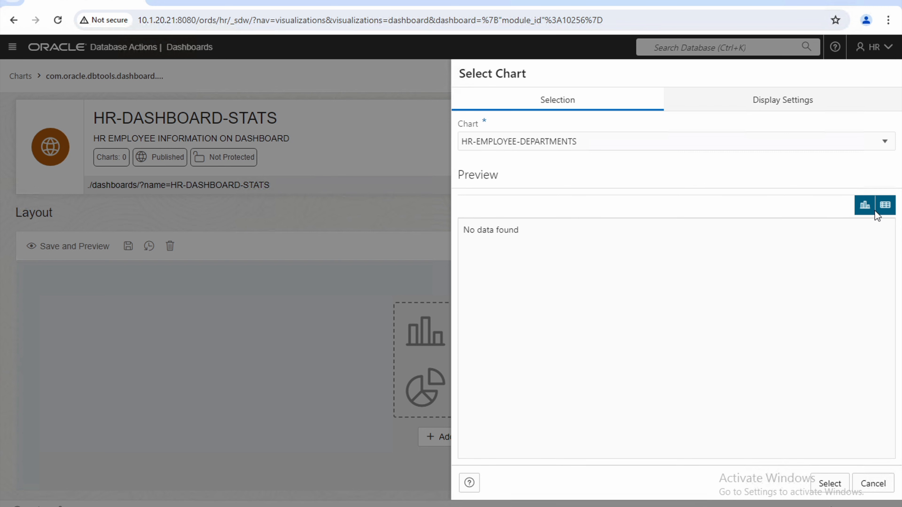
click(887, 209)
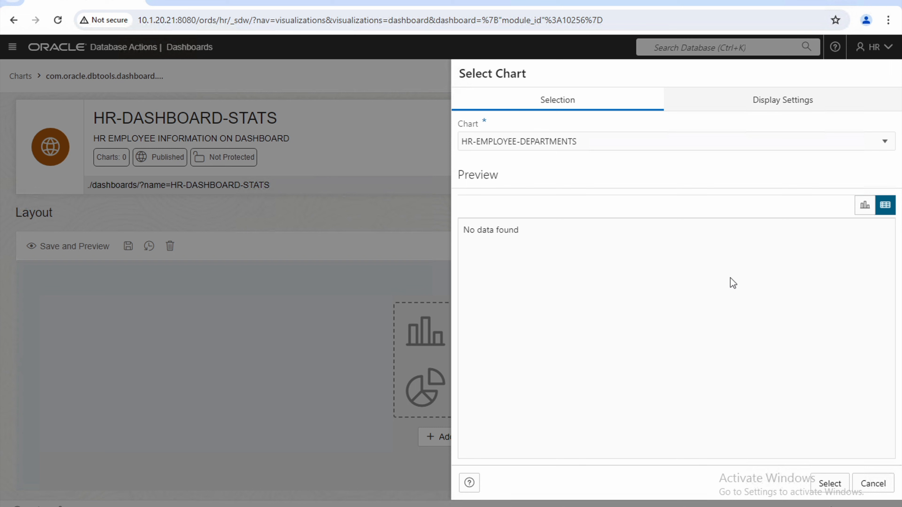
click(864, 209)
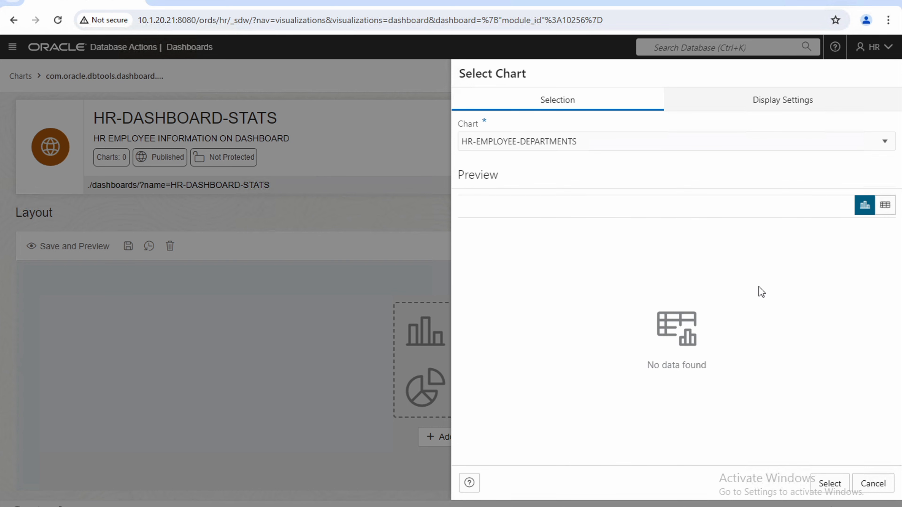
click(824, 485)
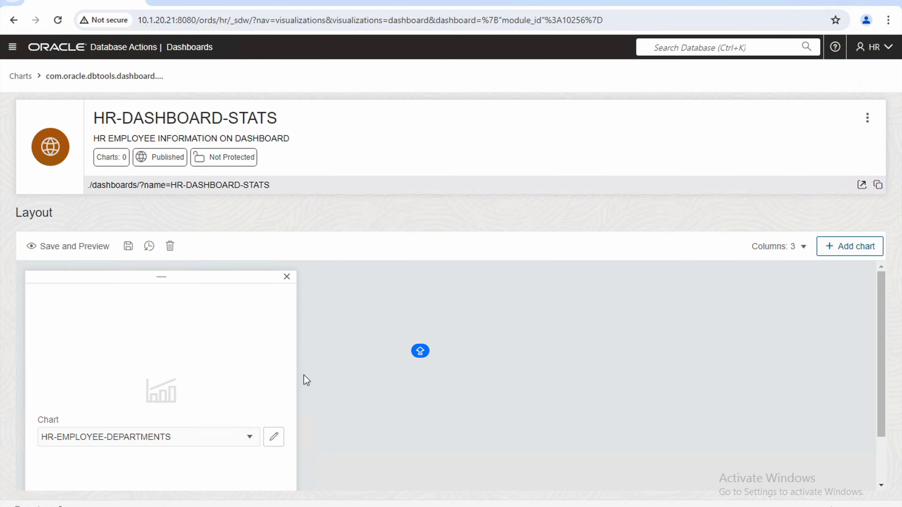
Save and preview the dashboard, view department counts as a table, and copy the chart's share link.
click(76, 253)
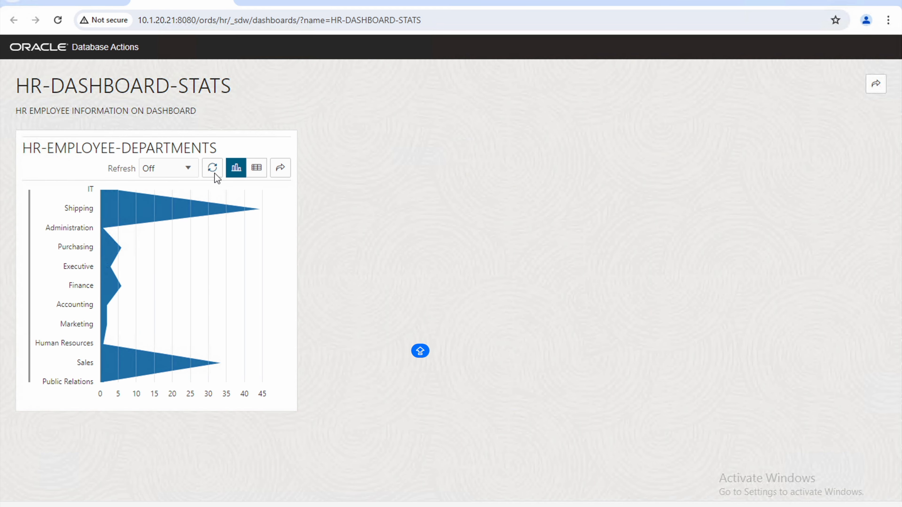
click(255, 166)
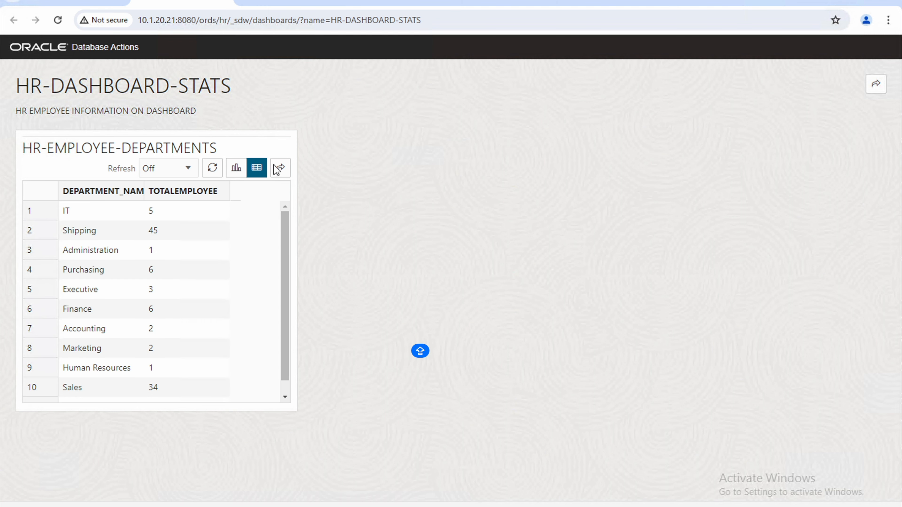
click(281, 169)
click(407, 196)
drag(406, 196, 261, 204)
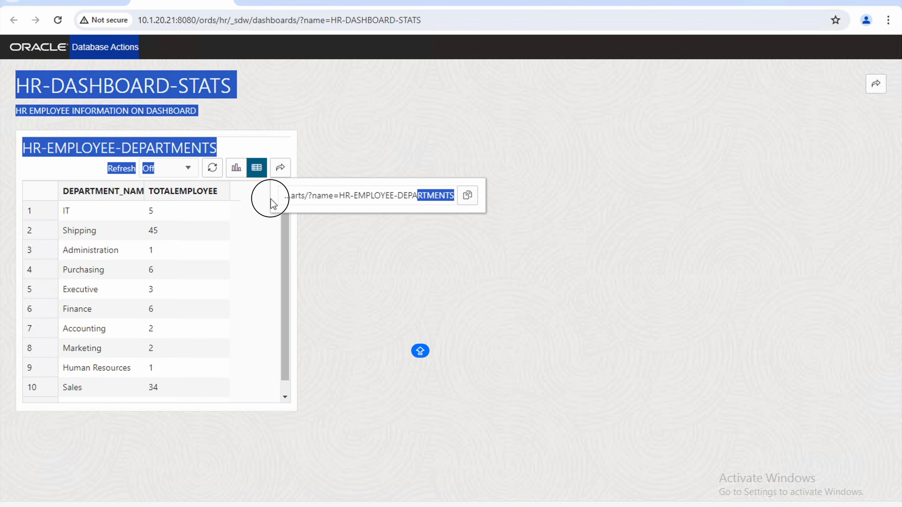
drag(378, 201, 380, 199)
click(468, 195)
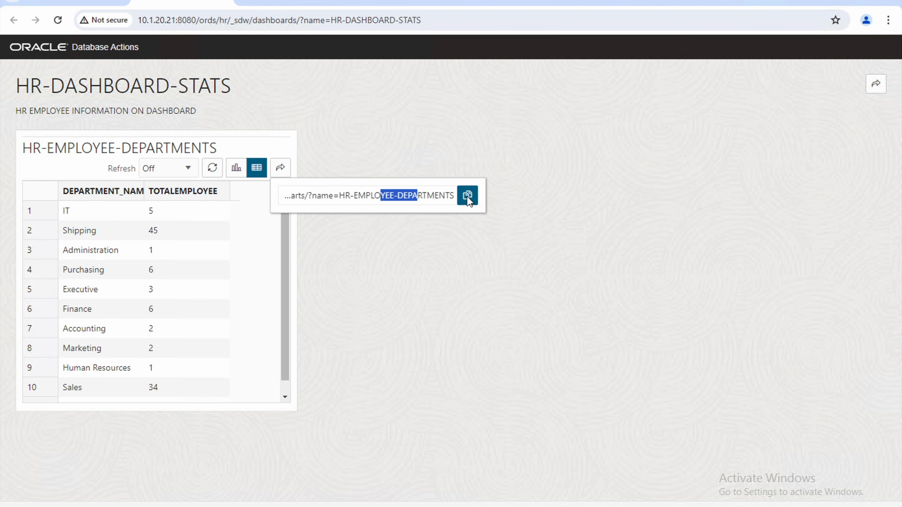
Open the copied HR-EMPLOYEE-DEPARTMENTS chart link in a new browser tab.
click(775, 5)
key(ctrl+v)
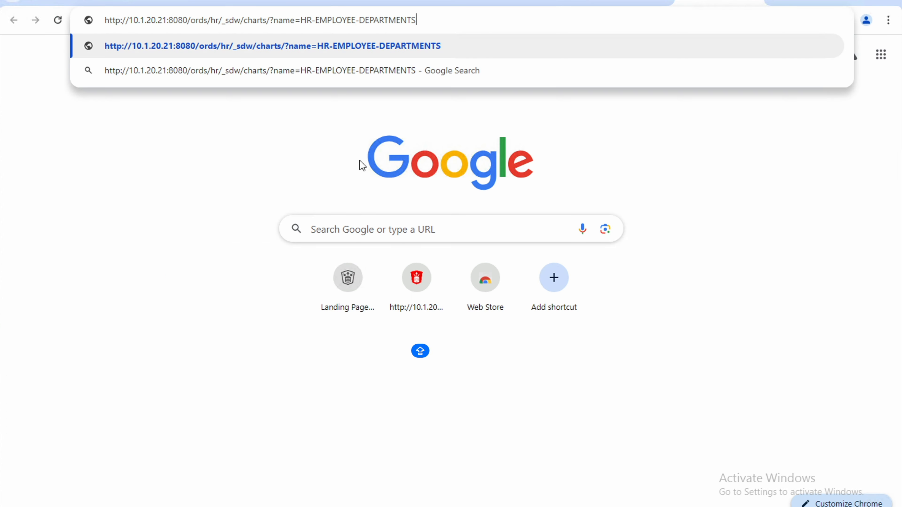
key(Return)
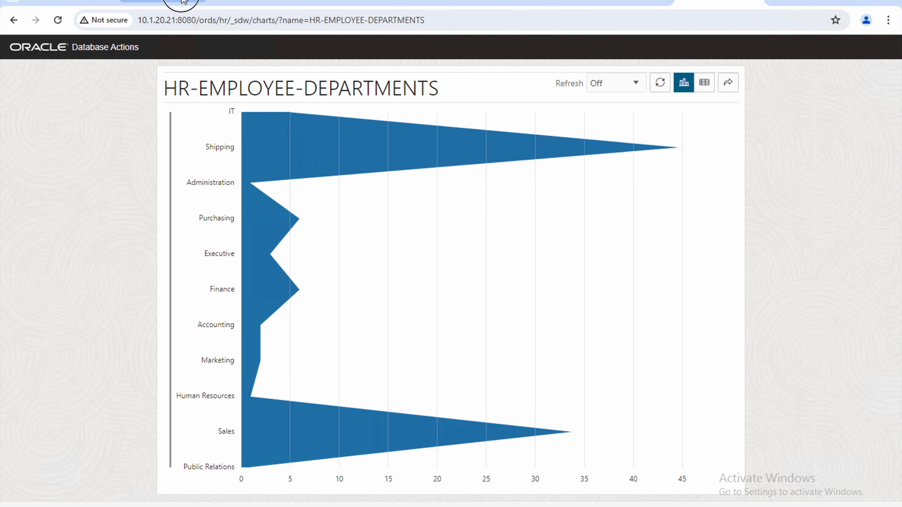
Select the top-10 salaries query on lines 12–15 in the SQL worksheet.
click(142, 3)
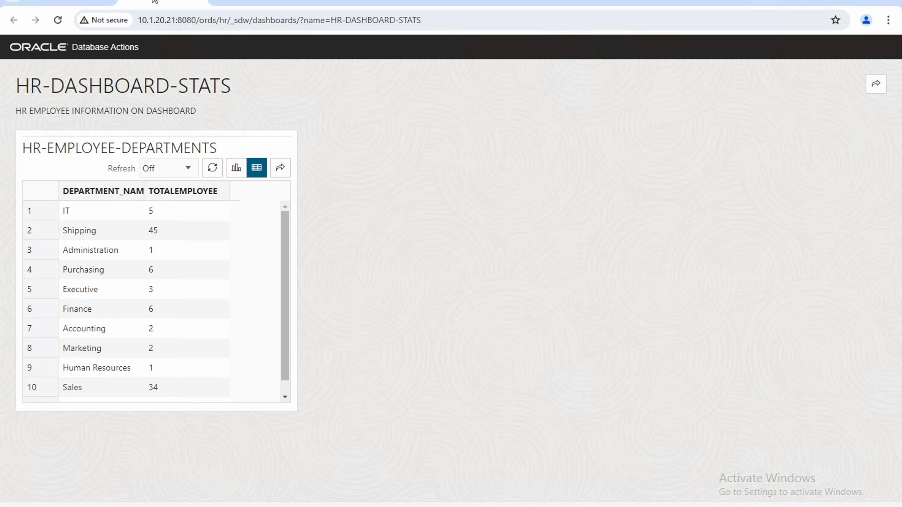
click(71, 2)
drag(296, 270, 251, 217)
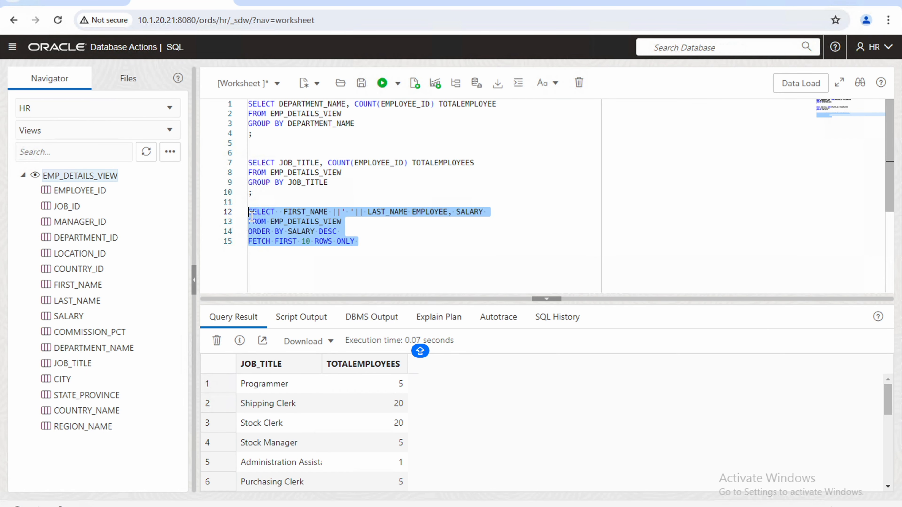
Go from the dashboard editor back to the Charts list and choose Create > New Chart.
click(75, 2)
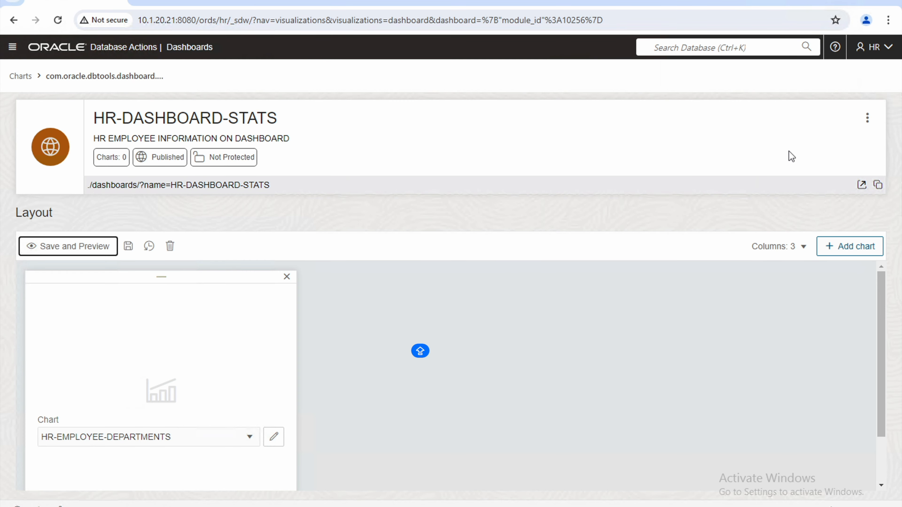
click(18, 76)
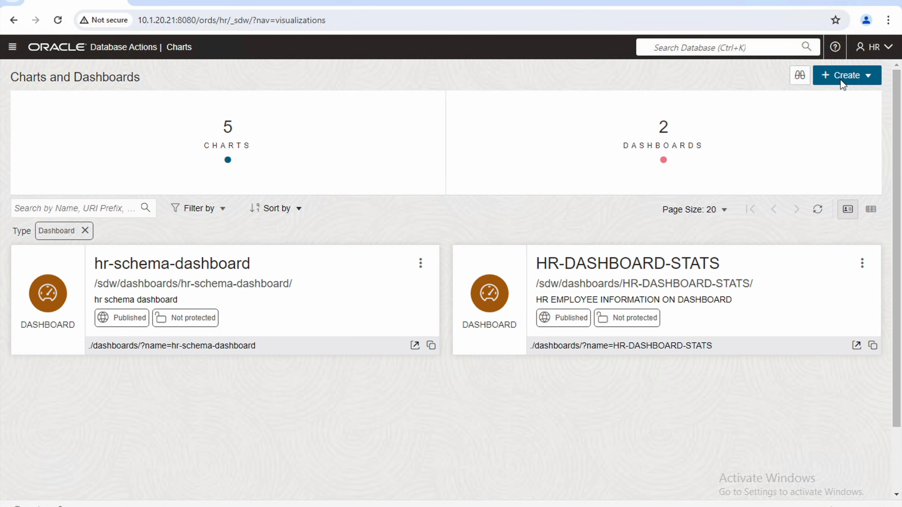
click(839, 79)
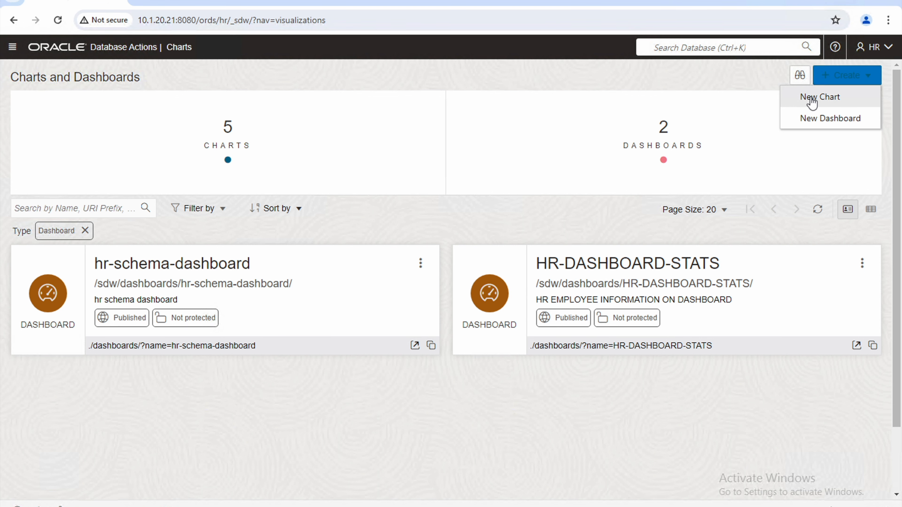
click(810, 101)
Name the chart TOP-10-SALARIES with description 'TOP 10 SALARIES EMPLOYEES'.
click(474, 166)
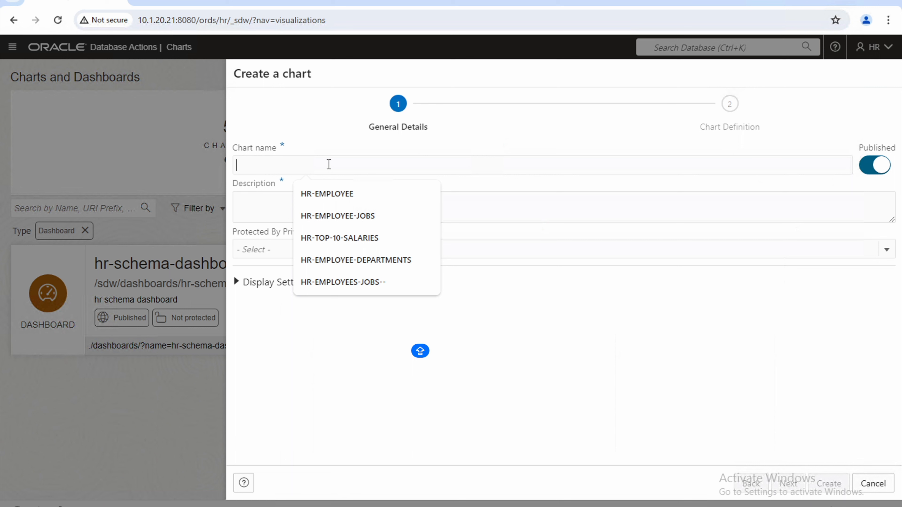
text(TOP)
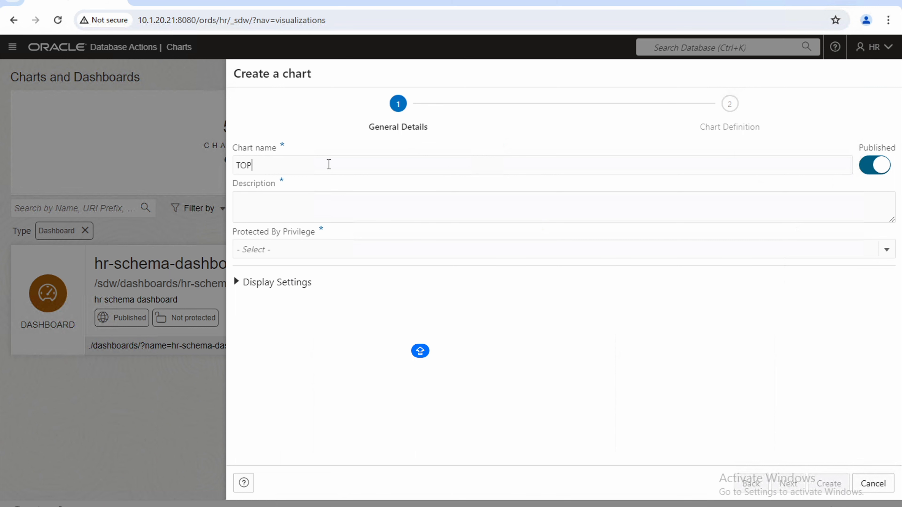
text(-10-SALARIES)
click(327, 198)
text(TOP)
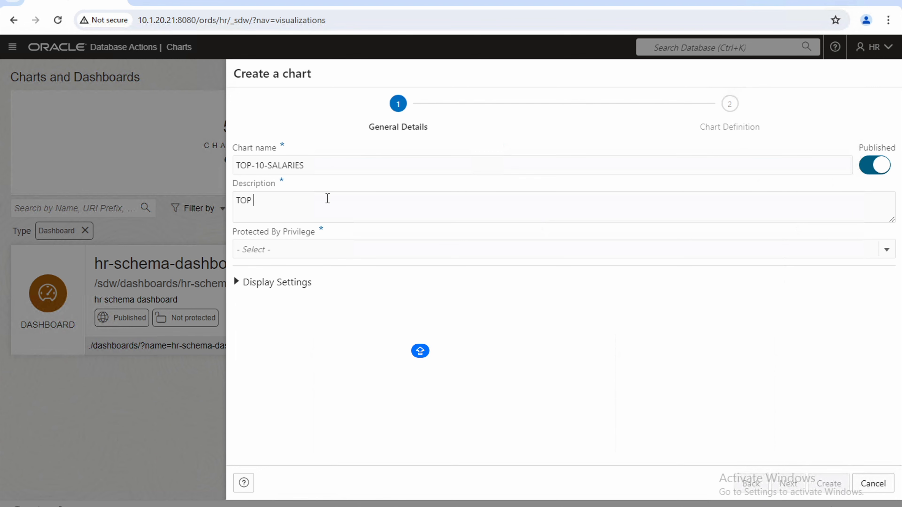
text( 10 SALARIES EMPLOYEES)
Set Protected By Privilege to Not protected and continue to the chart's SQL query editor.
key(Tab)
click(328, 250)
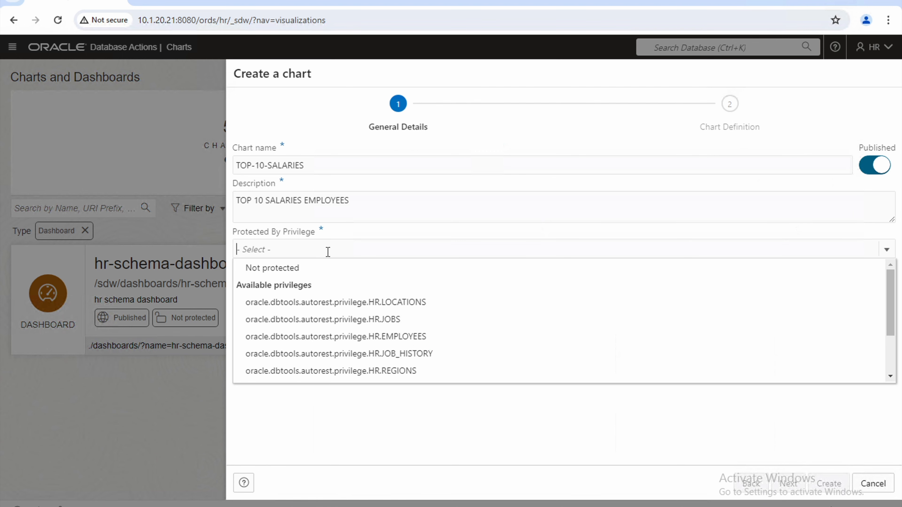
click(285, 273)
click(787, 483)
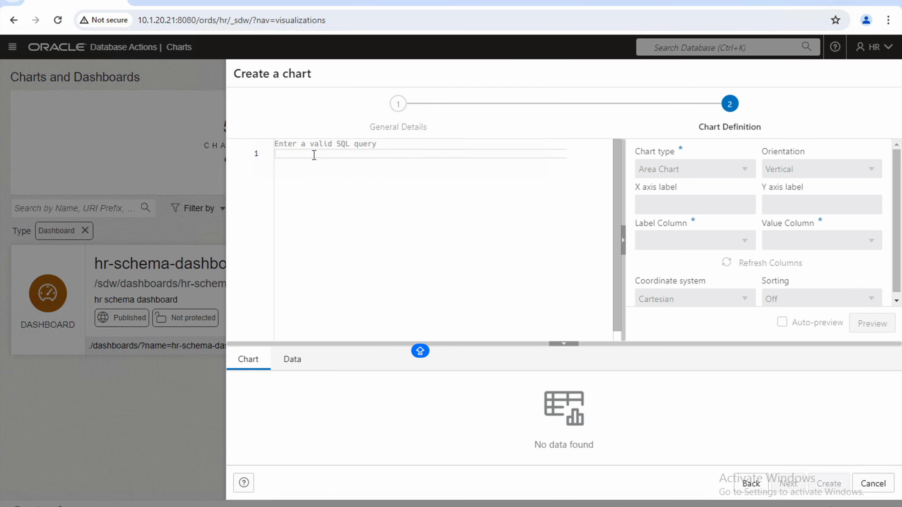
click(315, 157)
key(Caps_Lock)
Paste the top-10 salaries query, make it a 3D Pie Chart, preview it, and create it.
text(SELECT  FIRST_NAME ||' '|| LAST_NAME EMPLOYEE, SALARY FROM EMP_DETAILS_VIEW ORDER BY SALARY DESC FETCH FIRST 10 ROWS ONLY)
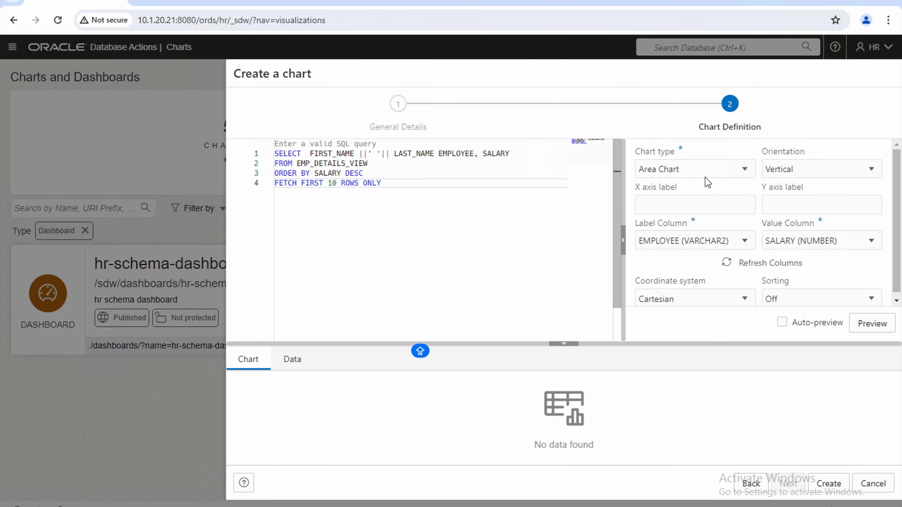
click(745, 168)
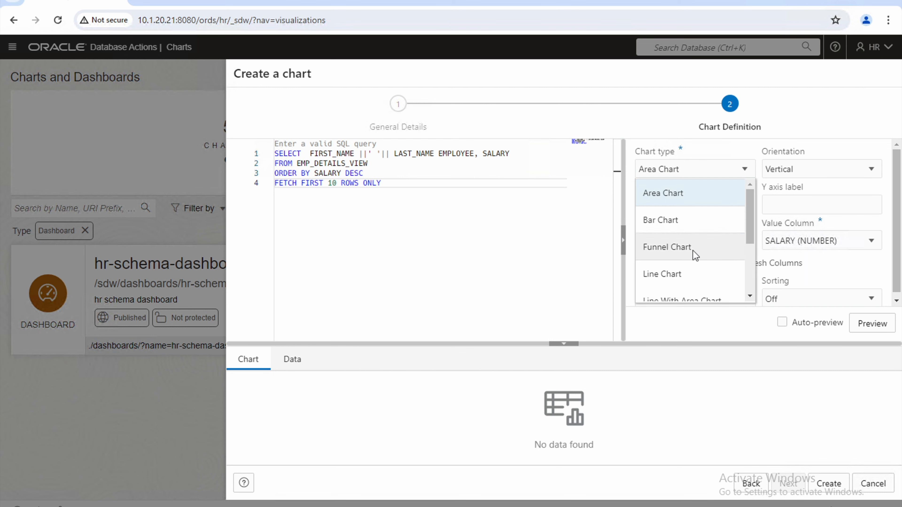
scroll(695, 255, down, 2)
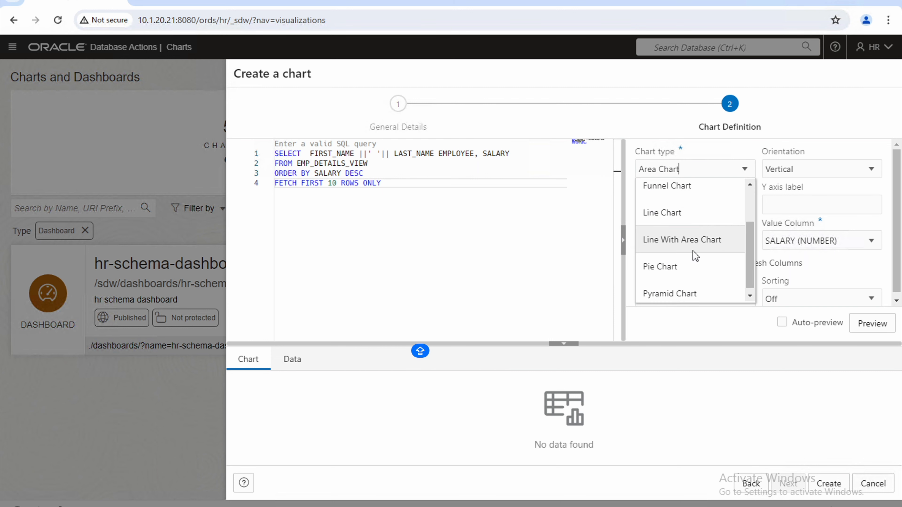
click(678, 267)
click(844, 169)
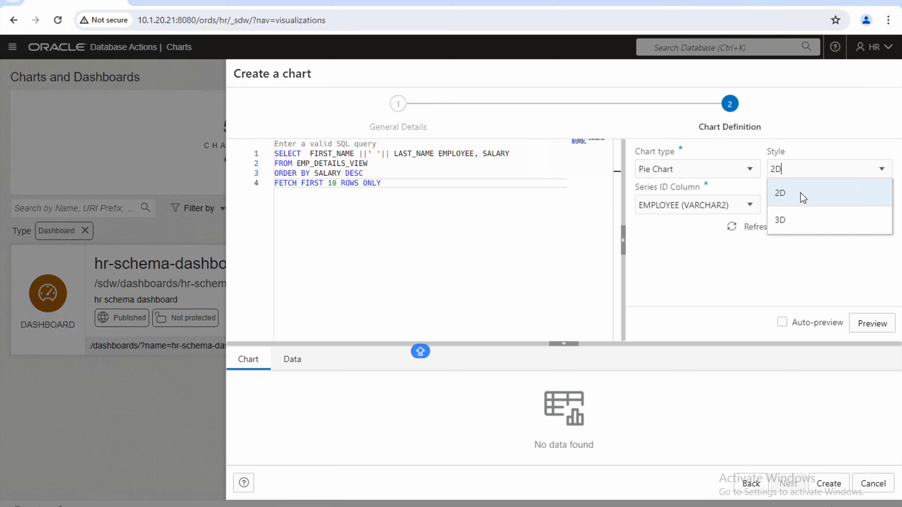
click(781, 220)
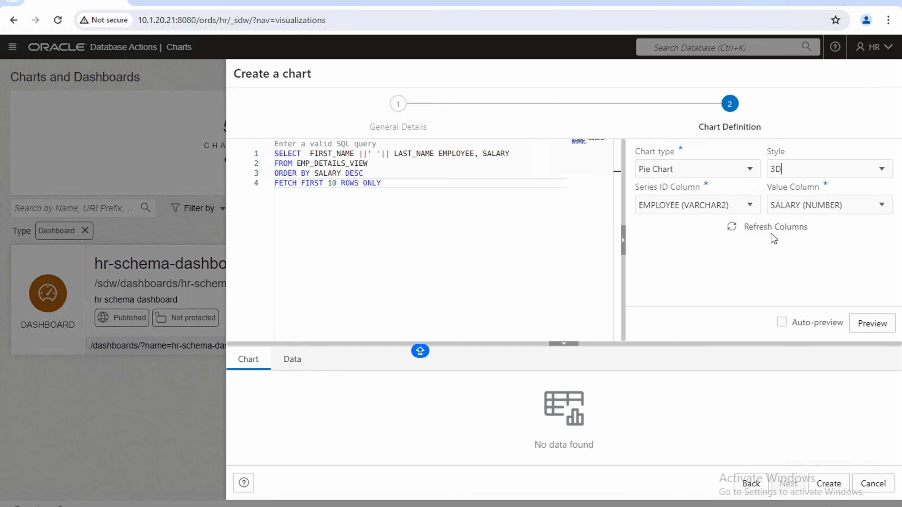
click(874, 325)
drag(420, 344, 448, 359)
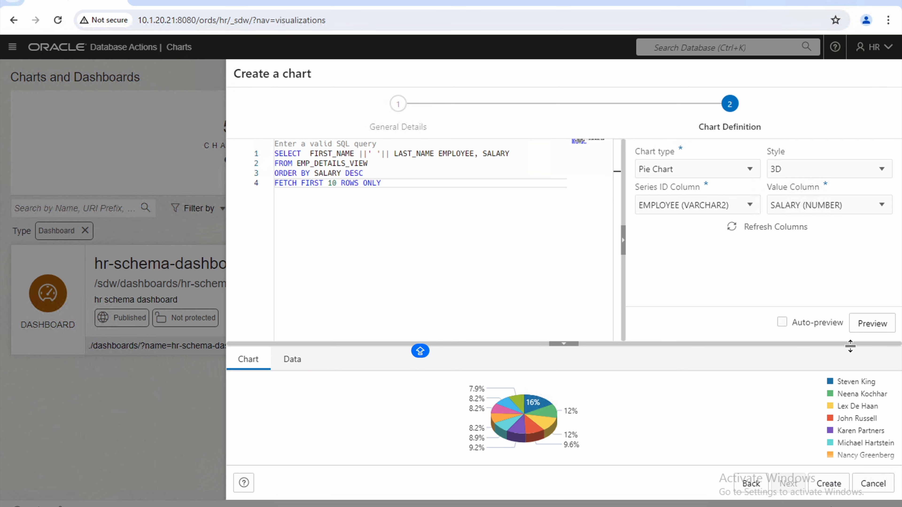
click(835, 485)
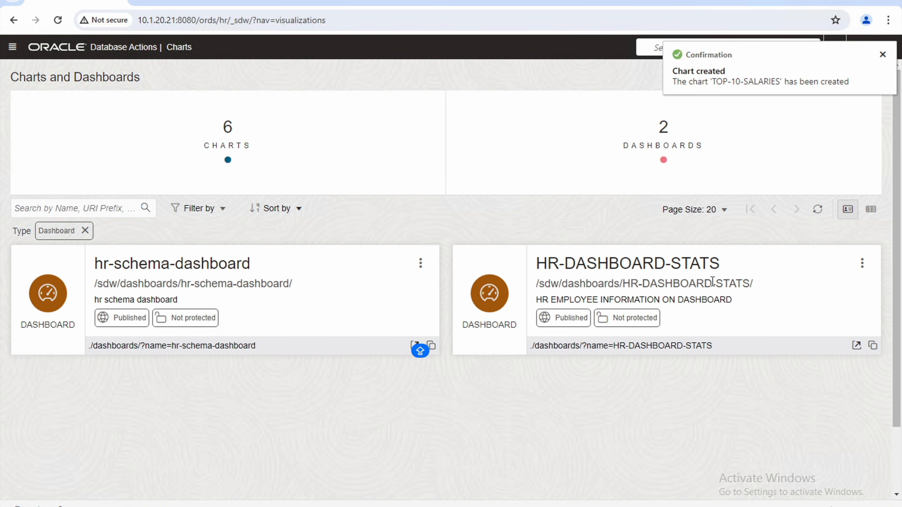
Edit HR-DASHBOARD-STATS and add the HR-EMPLOYEES-JOBS-- chart as a tile.
click(862, 263)
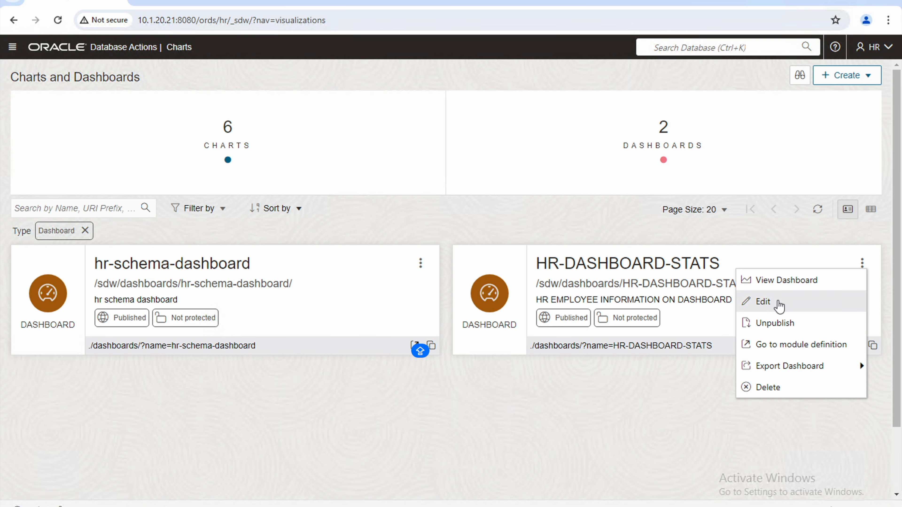
click(777, 307)
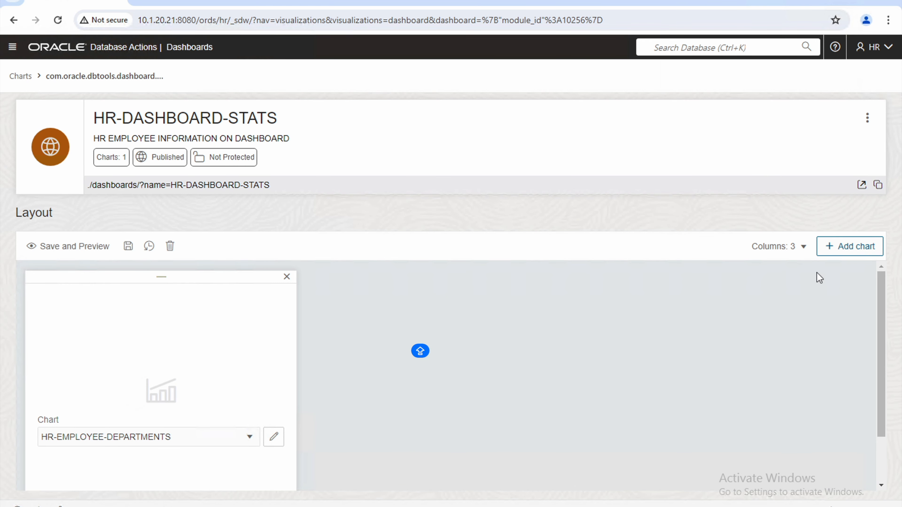
click(839, 247)
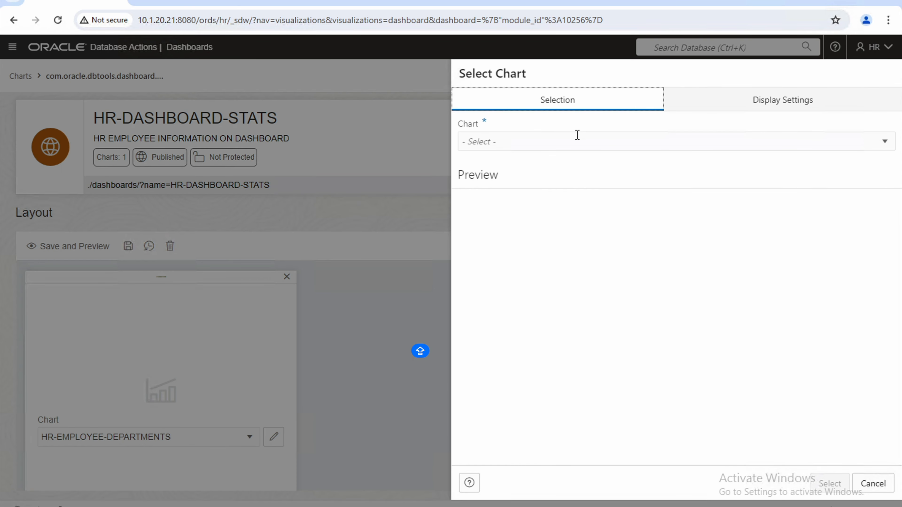
click(577, 139)
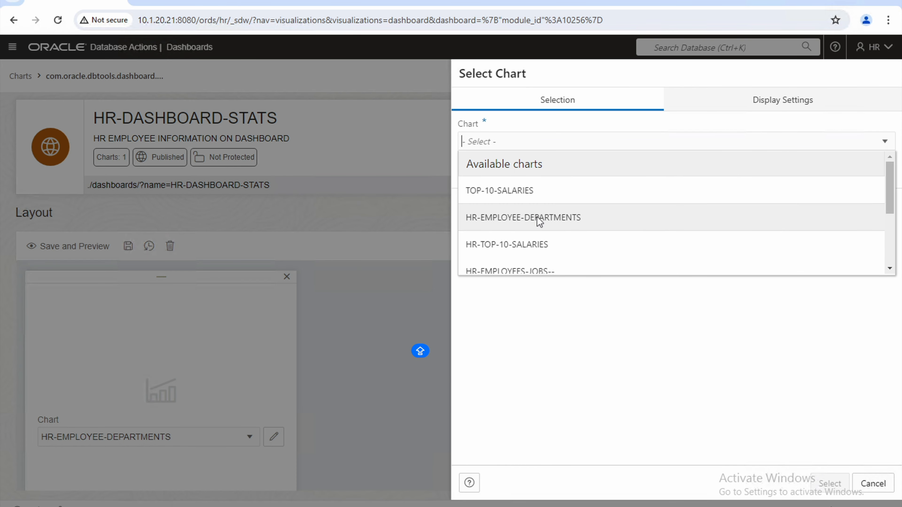
scroll(536, 221, down, 2)
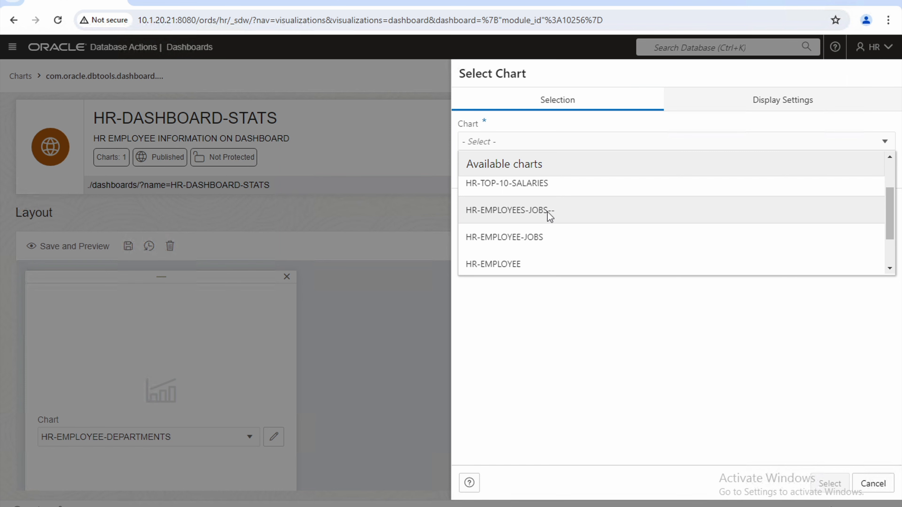
click(549, 215)
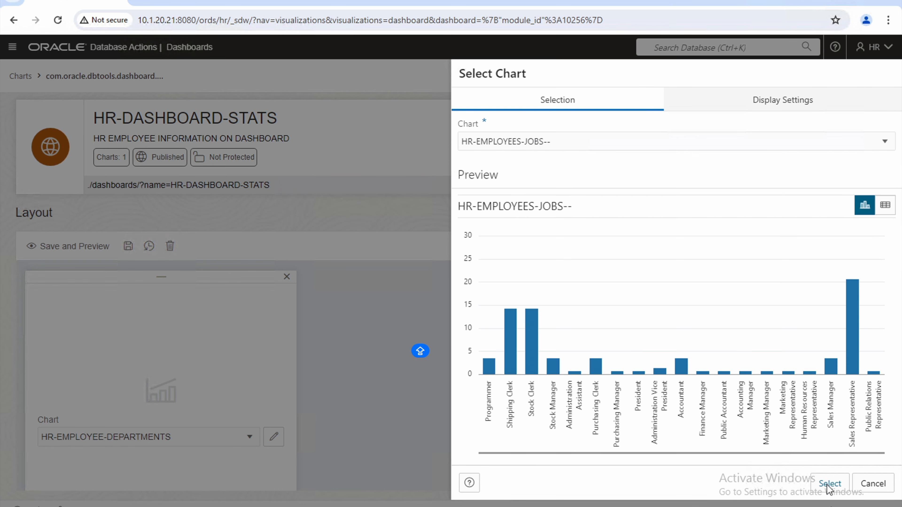
click(828, 484)
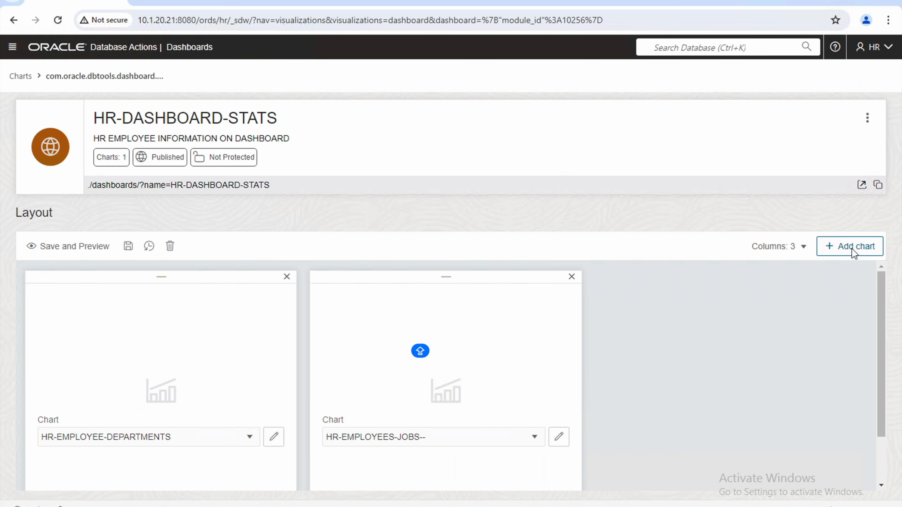
Add TOP-10-SALARIES as the third tile, then save and preview the dashboard.
click(851, 249)
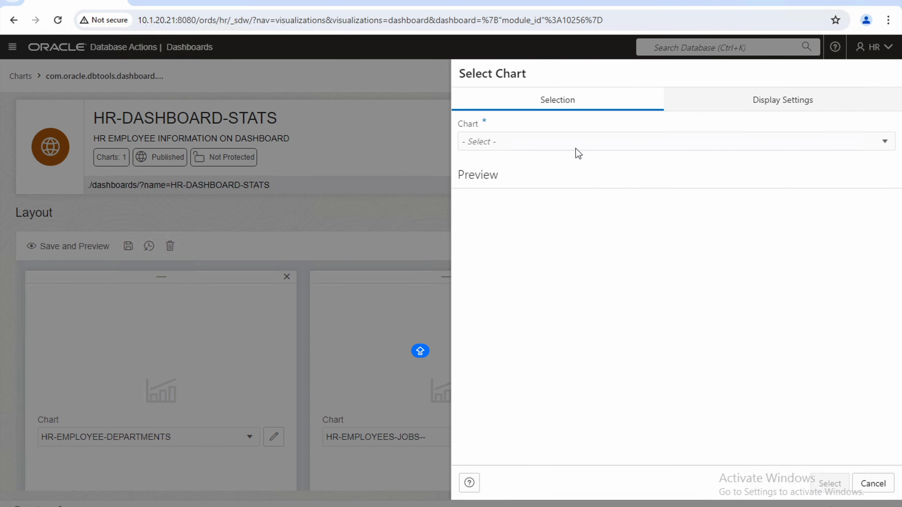
click(602, 142)
scroll(535, 236, down, 2)
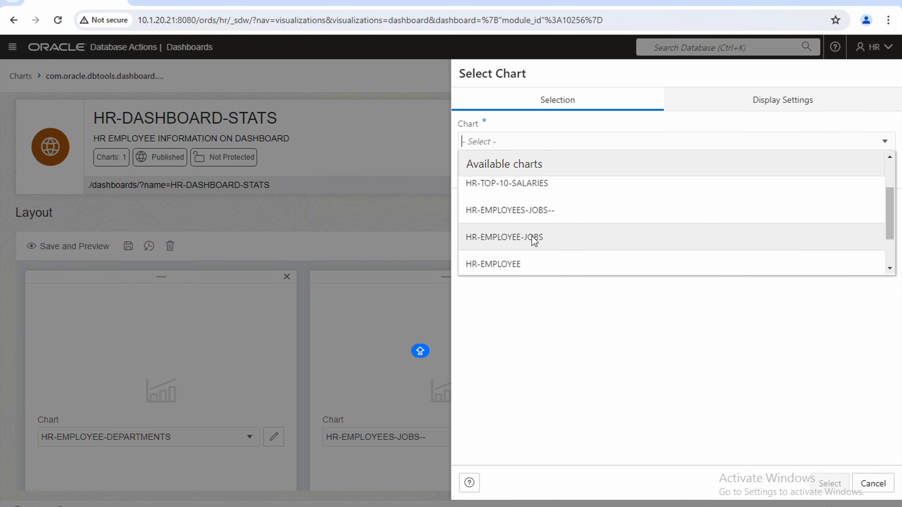
scroll(530, 227, up, 2)
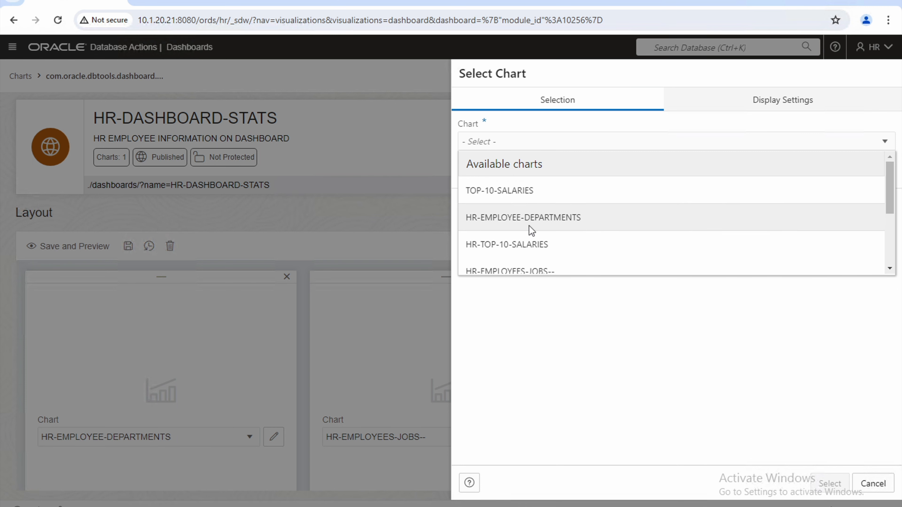
click(515, 195)
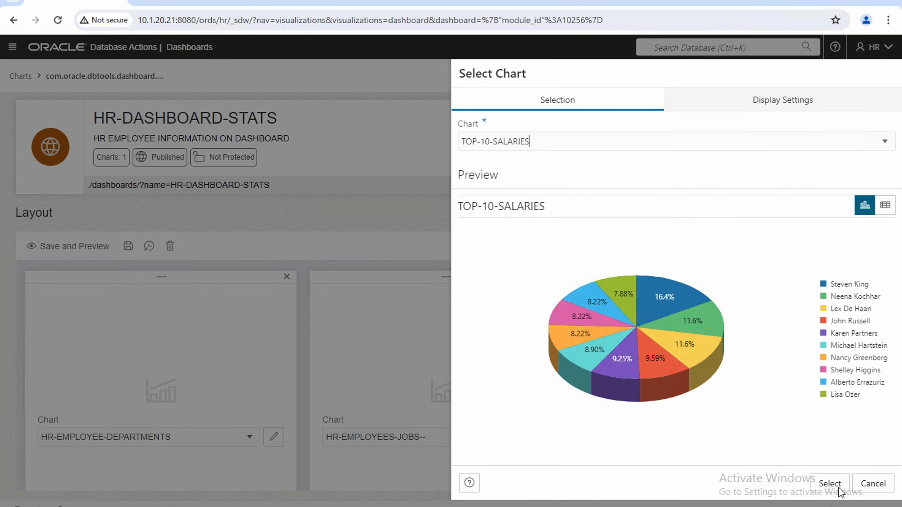
click(837, 487)
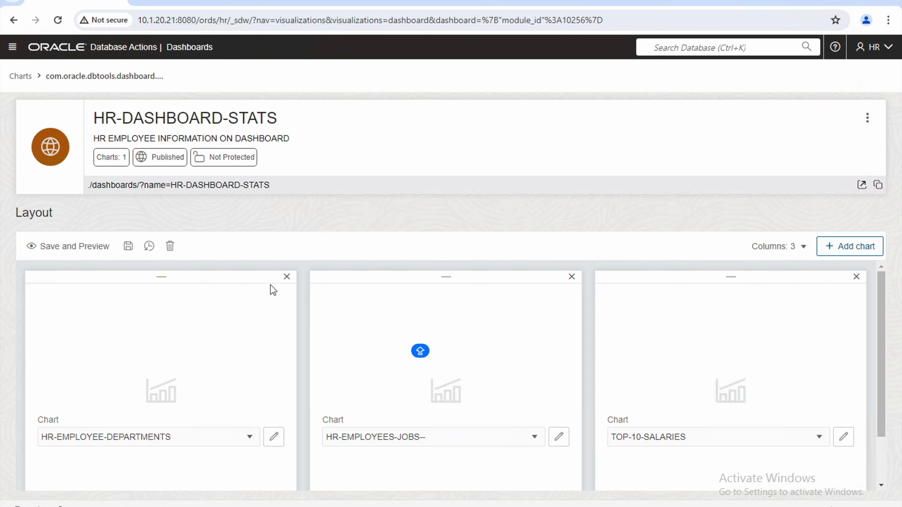
click(128, 245)
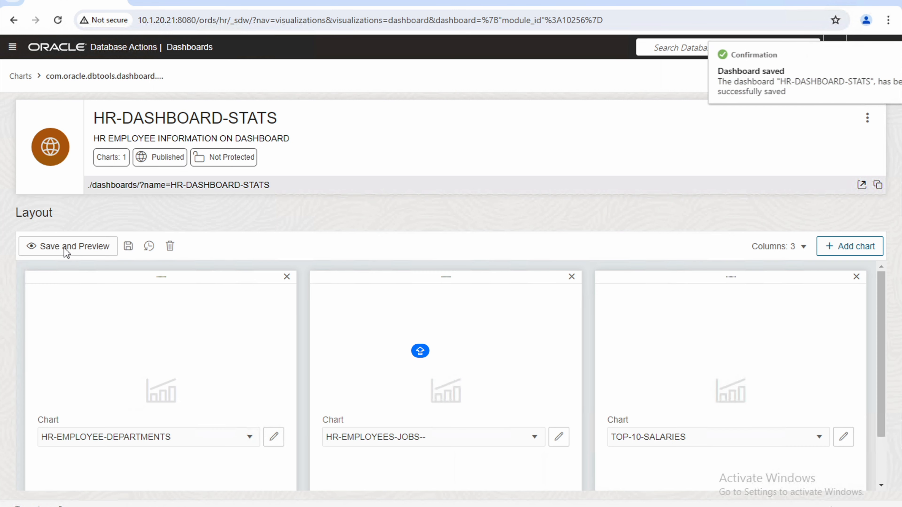
click(64, 248)
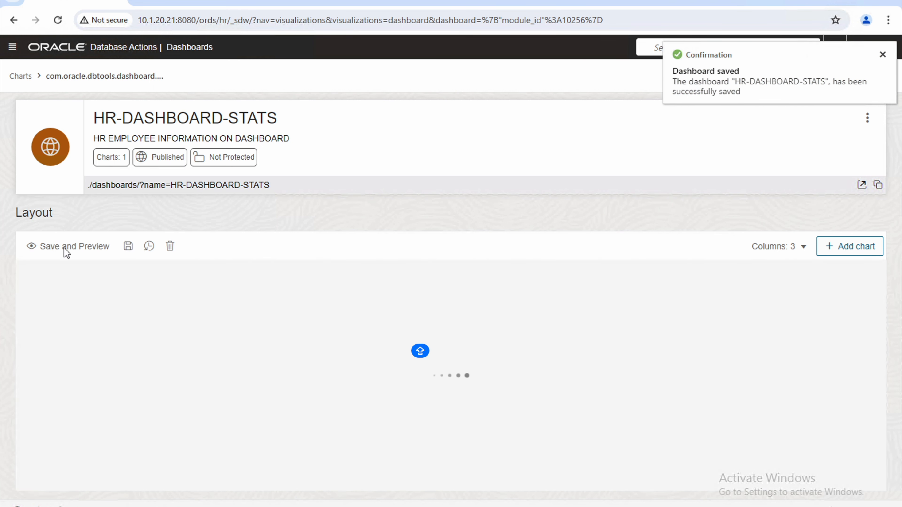